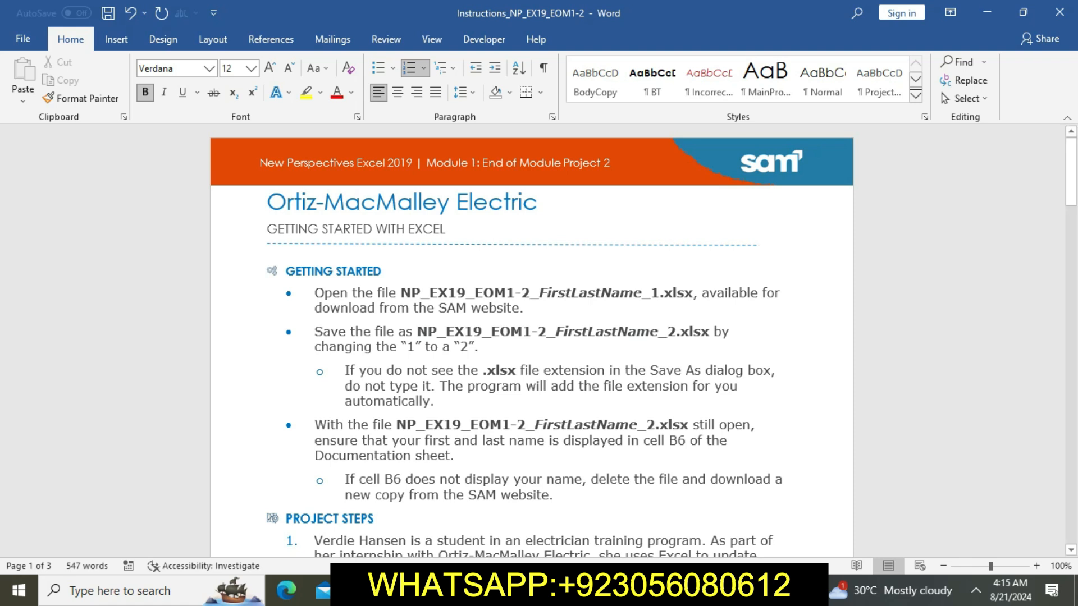
- Highlight the title "Ortiz-MacMalley Electric" and the first two Getting Started bullets, including the sub-bullet, in yellow
drag(268, 204, 535, 206)
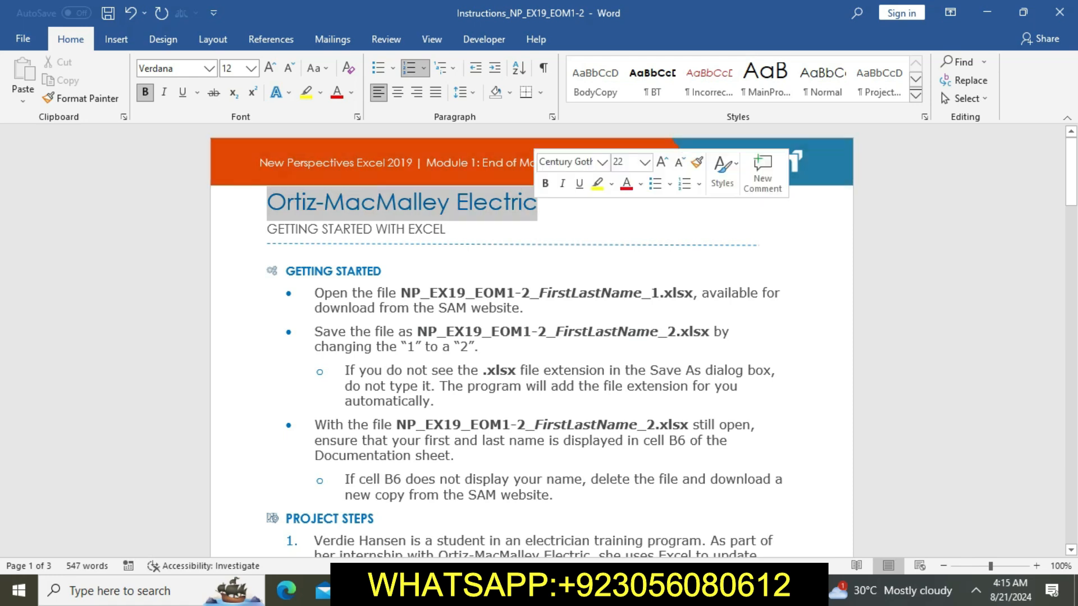
click(598, 184)
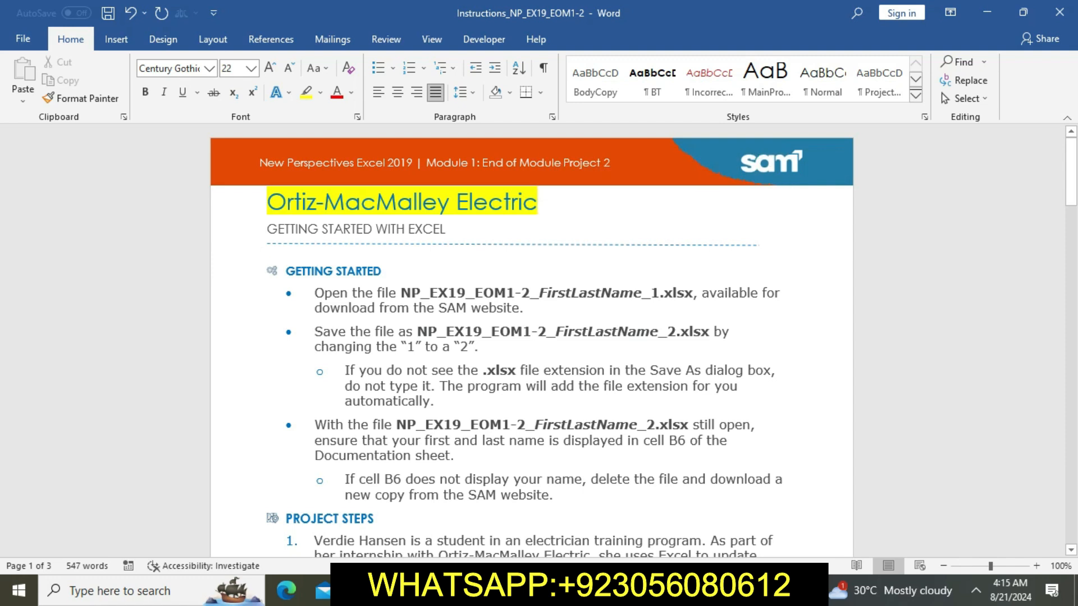
drag(357, 162, 616, 162)
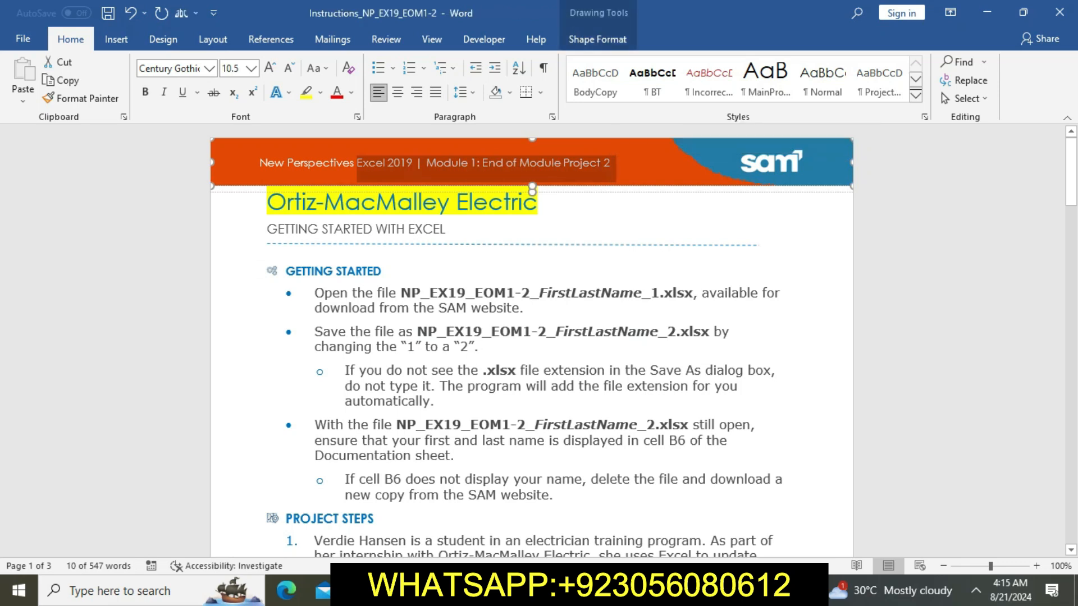
drag(314, 292, 444, 401)
click(509, 372)
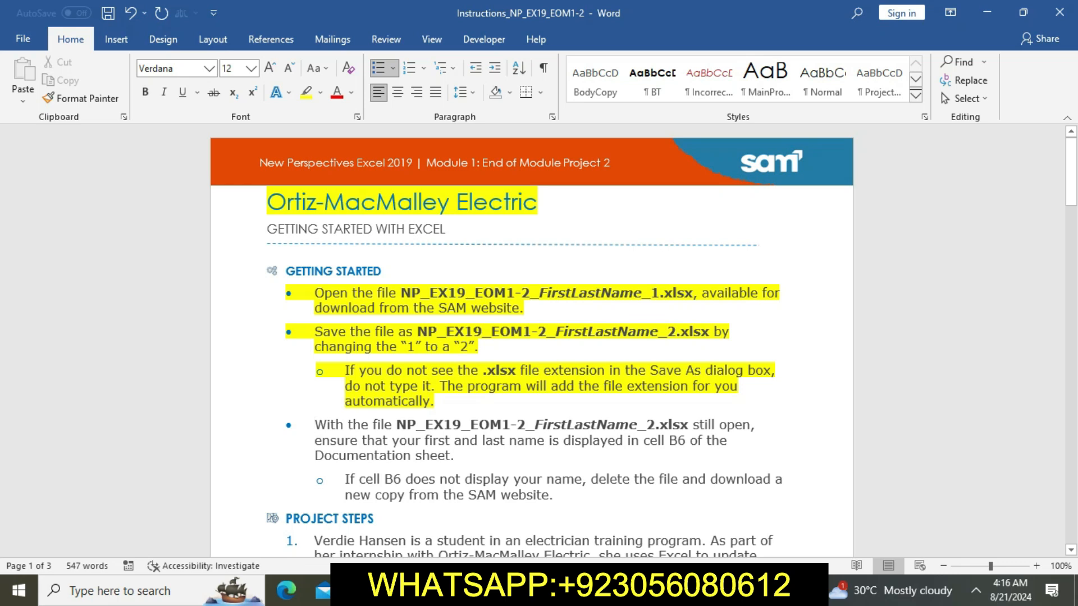
- Switch to Excel and save the workbook to the Desktop as a copy whose file name ends in _2
key(alt+Tab)
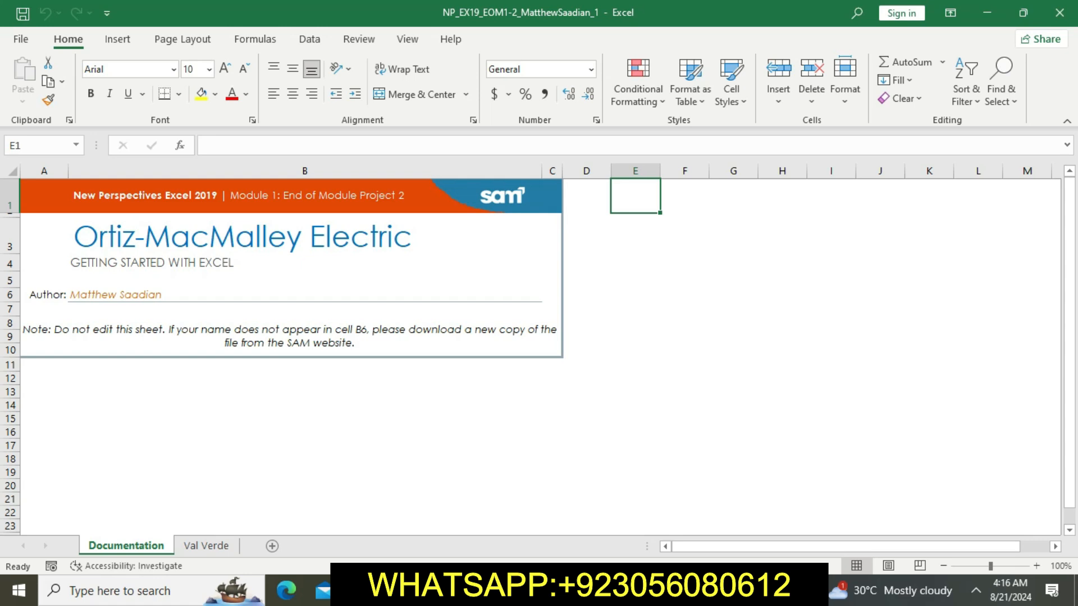
click(21, 39)
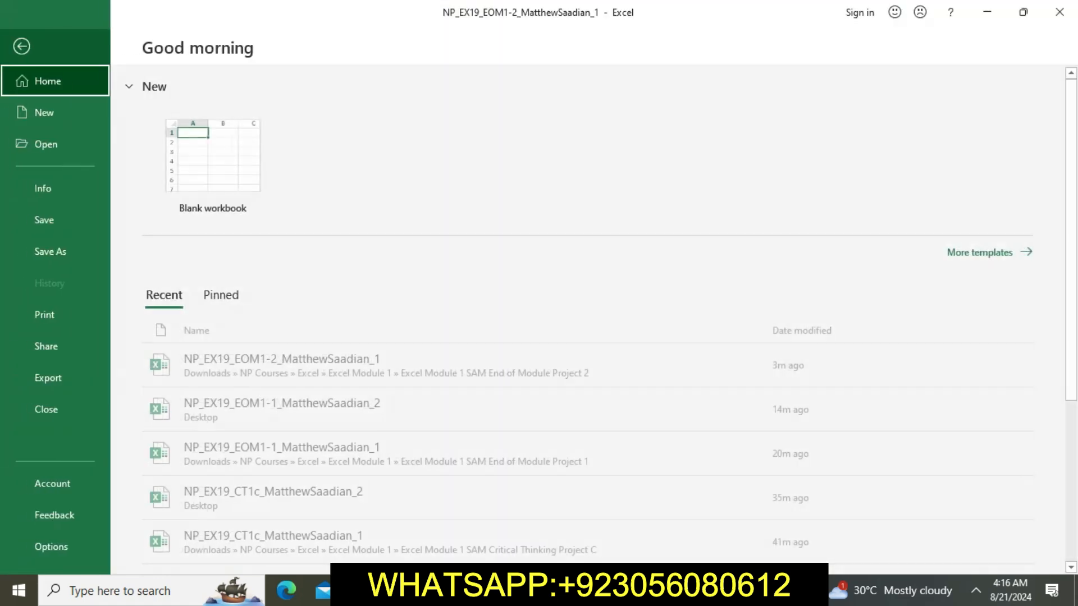
click(50, 251)
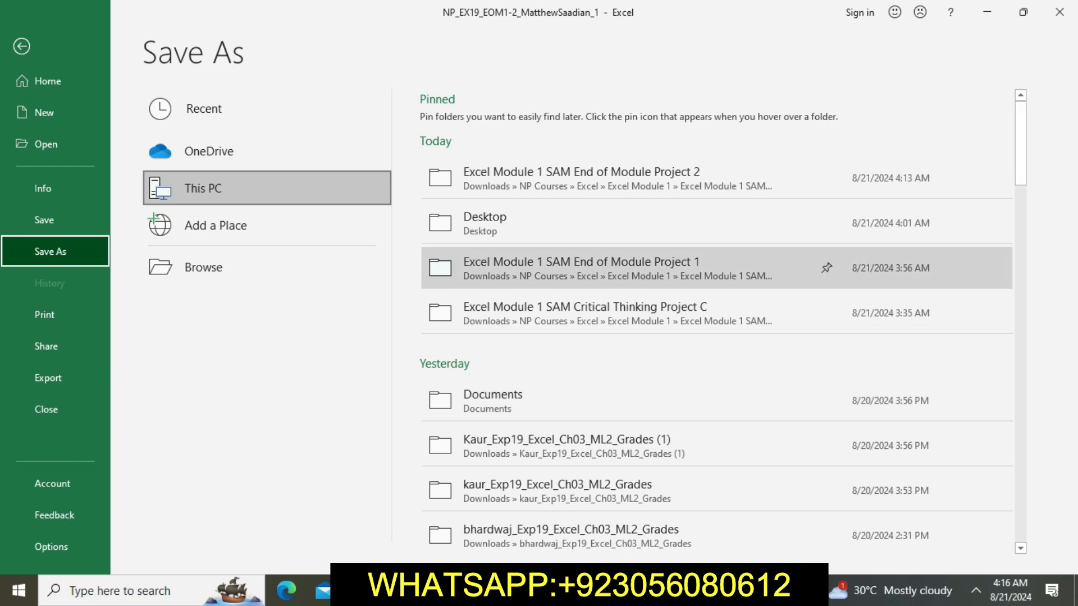
click(485, 222)
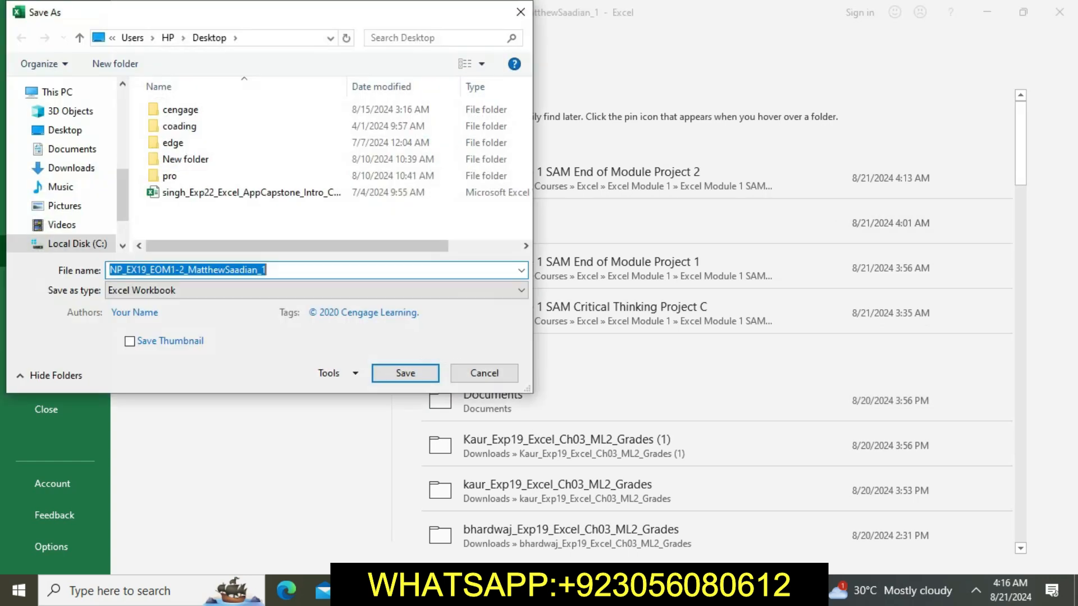
click(267, 270)
key(BackSpace)
text(2)
click(405, 373)
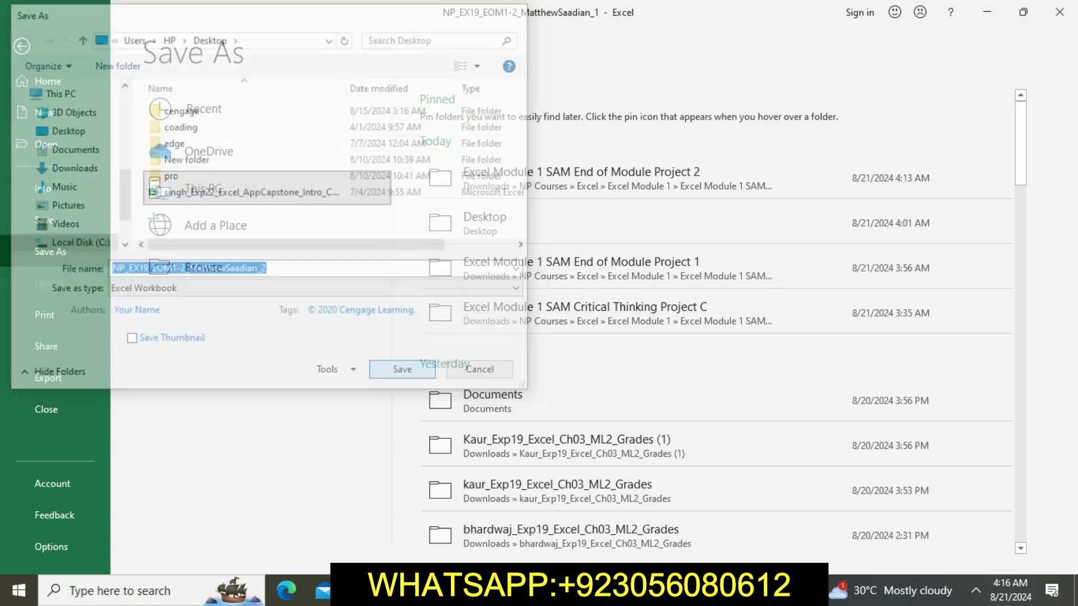
- Switch to Word, clear the highlight from the first two Getting Started bullets and highlight the third bullet and its sub-bullet in yellow
key(alt+Tab)
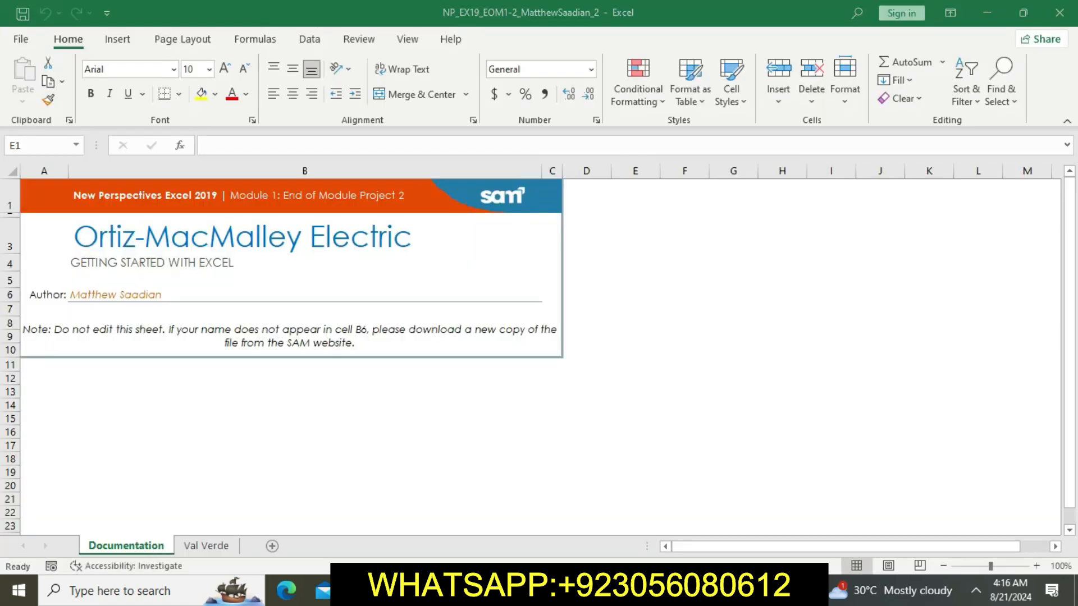
drag(315, 293, 435, 401)
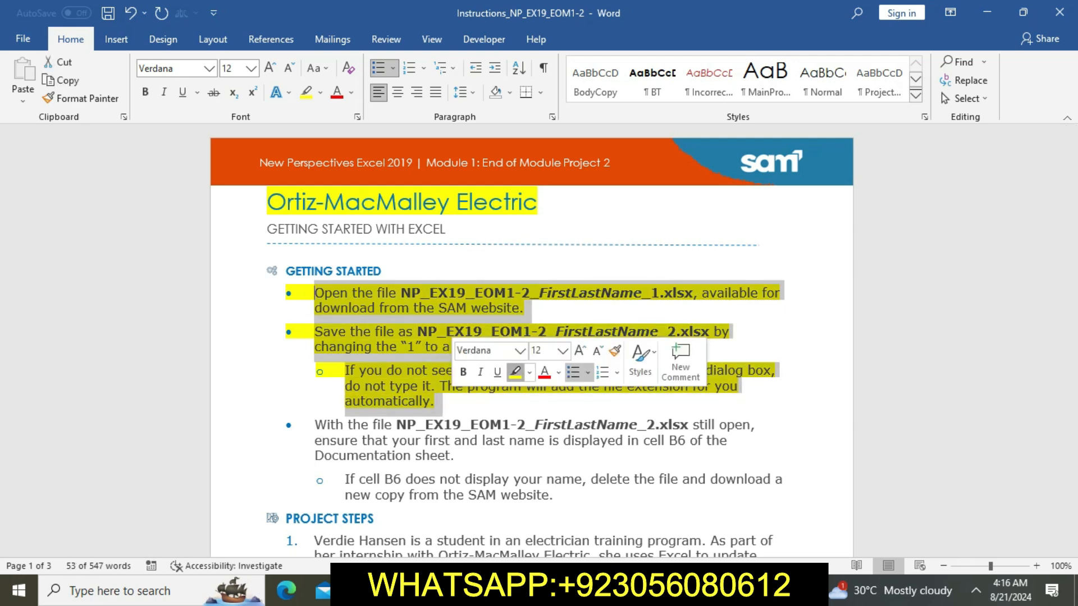
click(515, 372)
drag(315, 425, 561, 496)
click(632, 464)
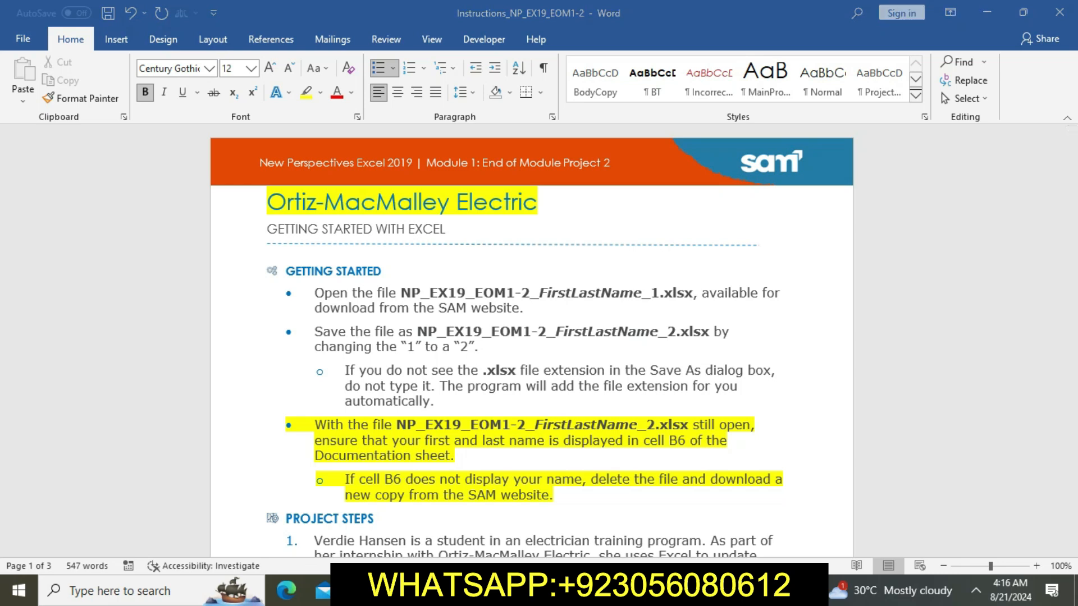
- Check the author name in cell B6 in Excel and remove the highlight from the third Getting Started bullet in Word
key(alt+Tab)
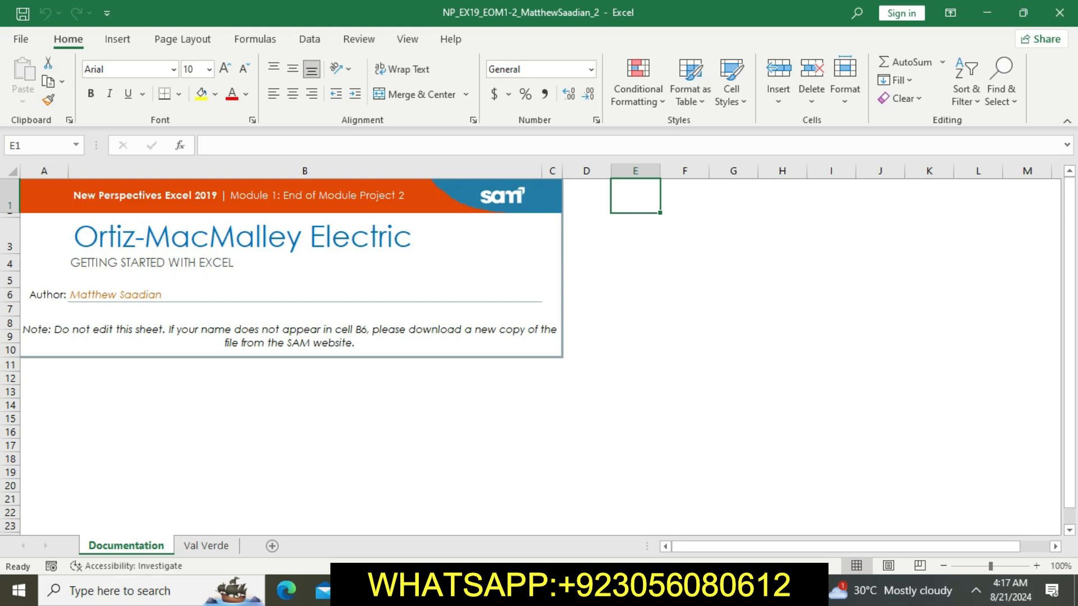
key(alt+Tab)
drag(314, 425, 553, 495)
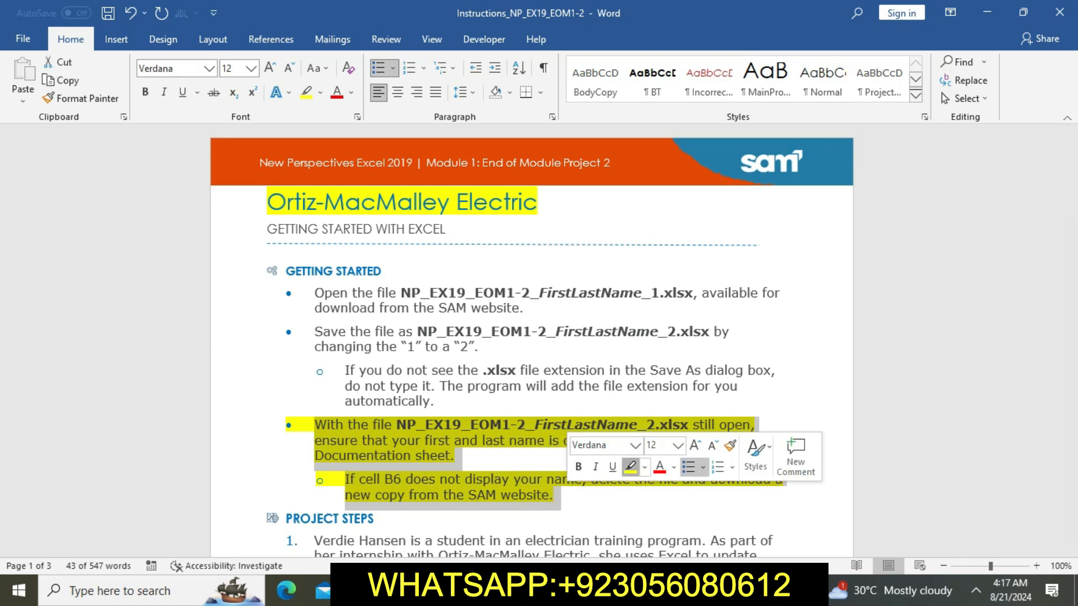
click(630, 467)
click(444, 441)
- Highlight the whole paragraph of project step 1 in yellow
scroll(445, 441, down, 3)
scroll(531, 337, down, 4)
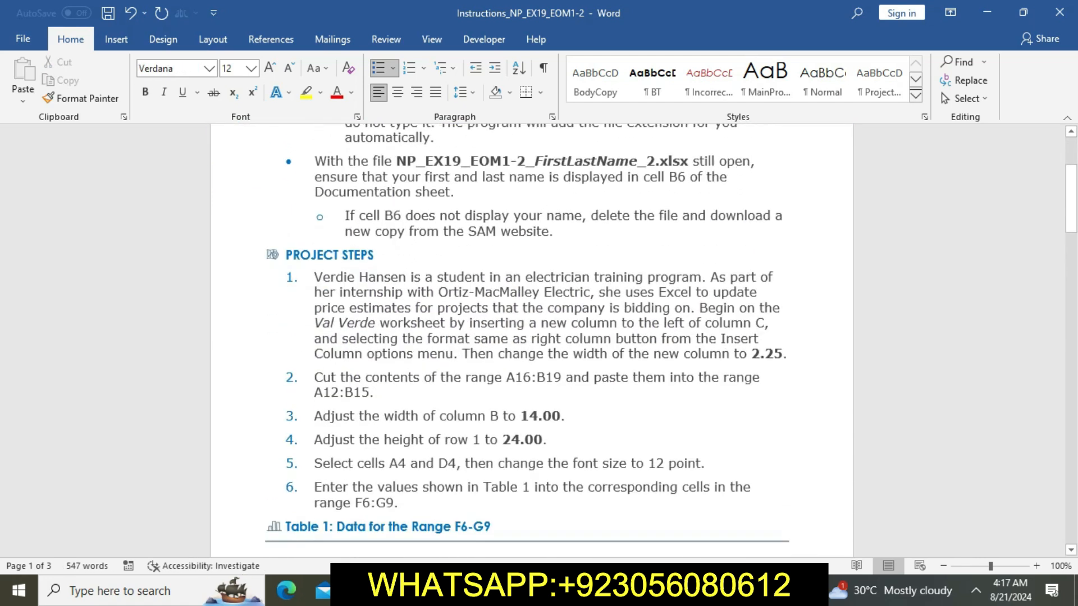
drag(313, 241, 792, 318)
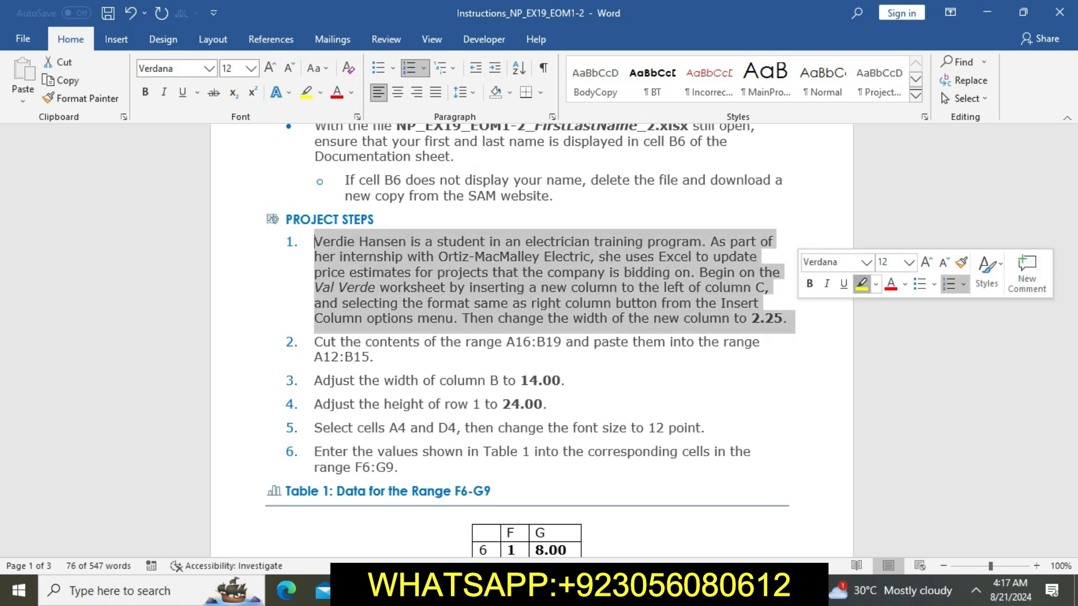
click(861, 283)
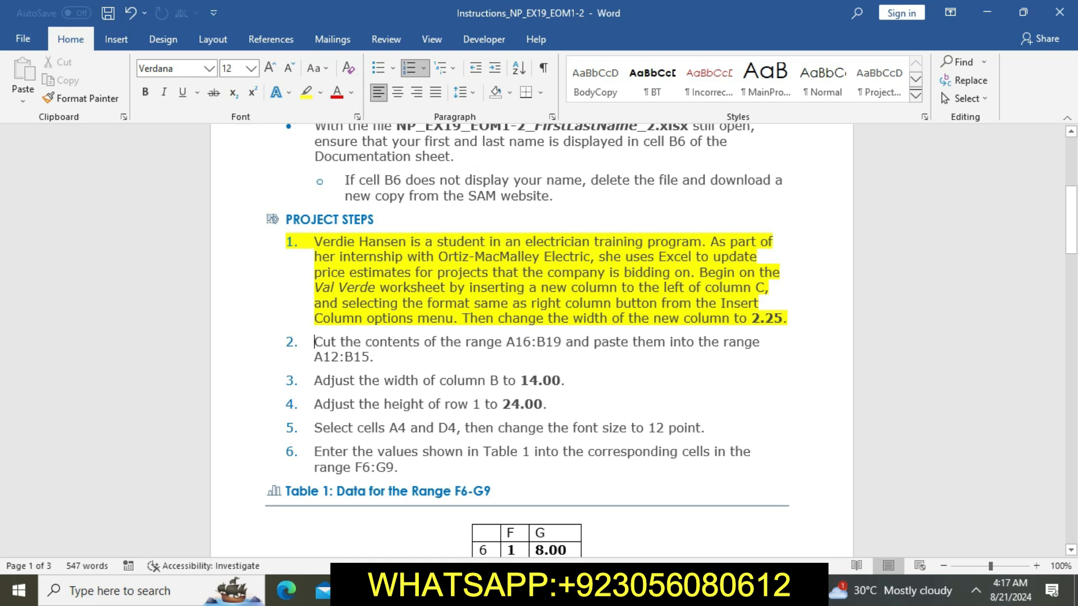
- Switch to Excel and insert a new column to the left of column C on the Val Verde worksheet
drag(700, 273, 774, 287)
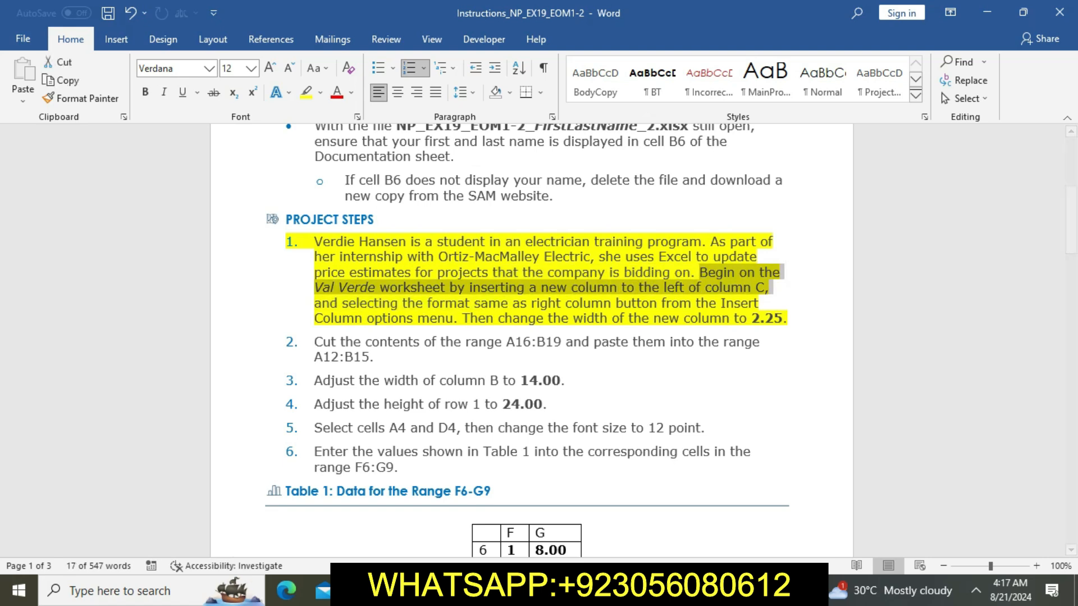
key(alt+Tab)
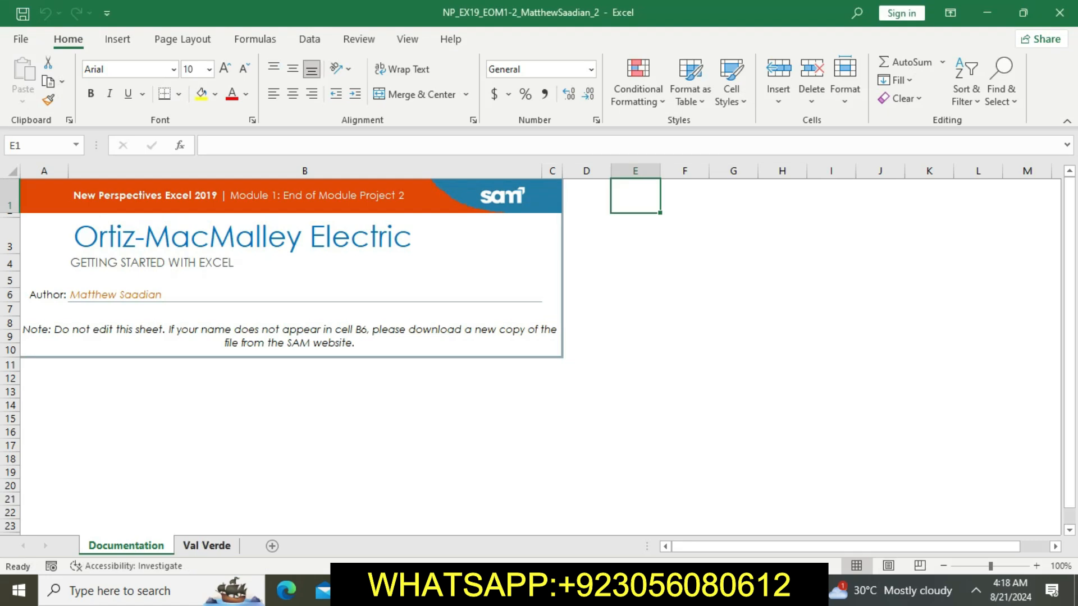
click(206, 546)
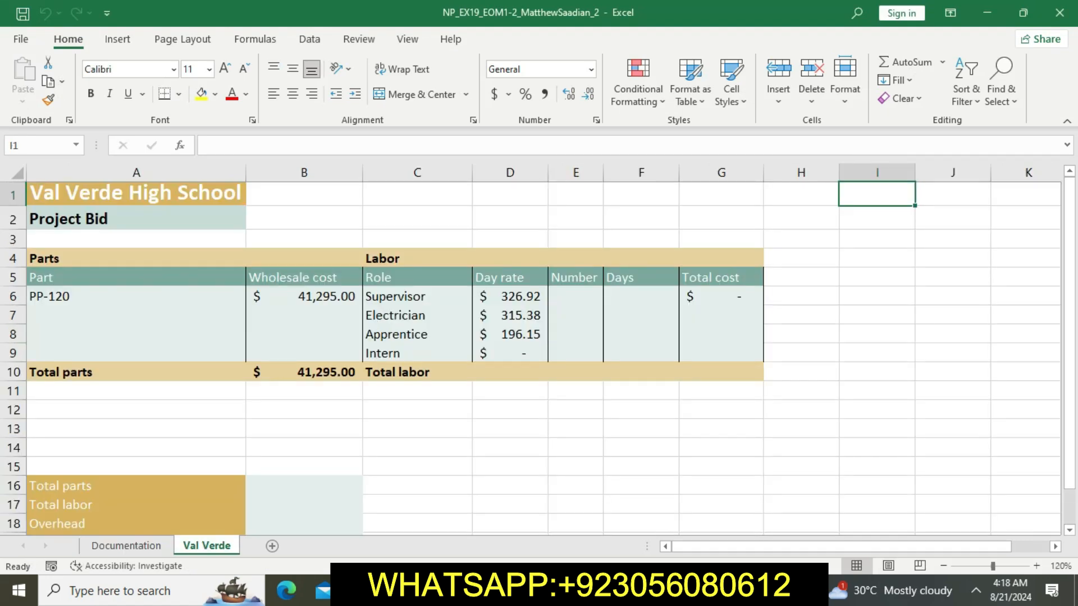
click(427, 172)
right_click(452, 173)
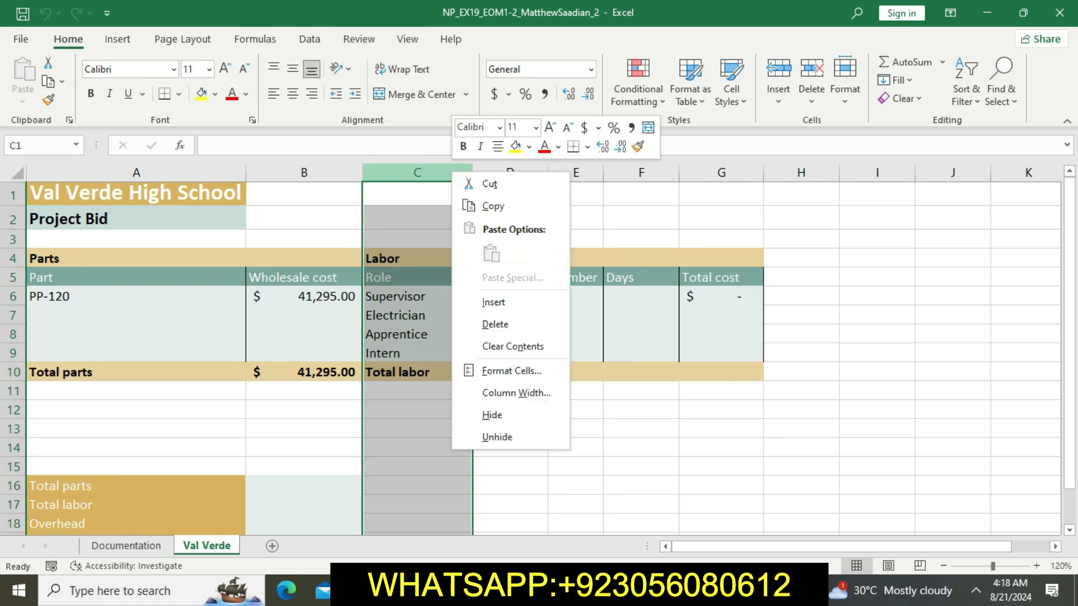
click(494, 302)
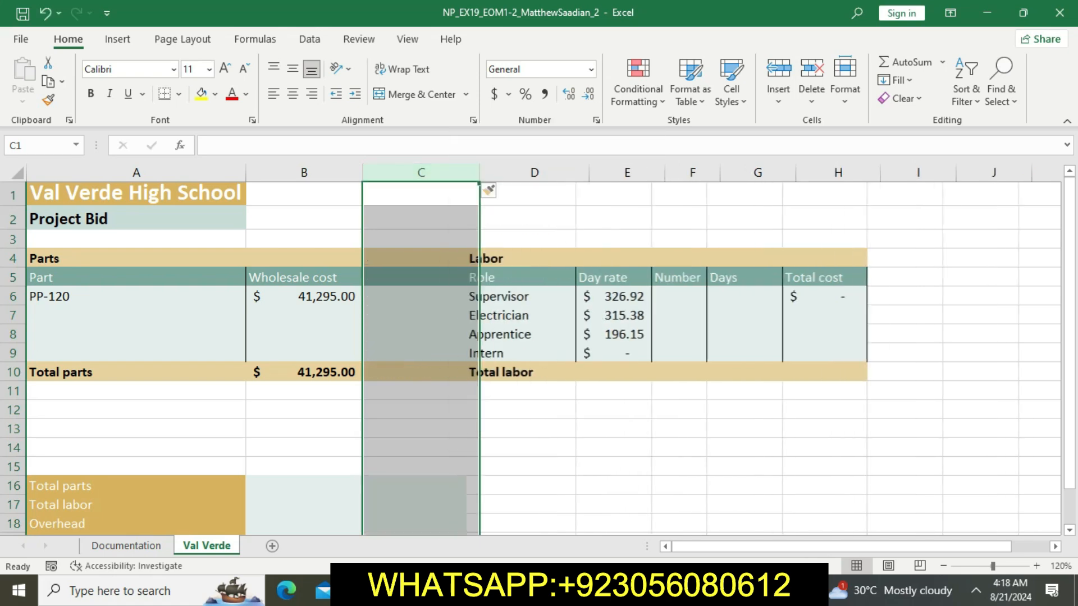
- Review project step 1's column formatting and width instructions in Word against the inserted column on the Val Verde worksheet in Excel
key(alt+Tab)
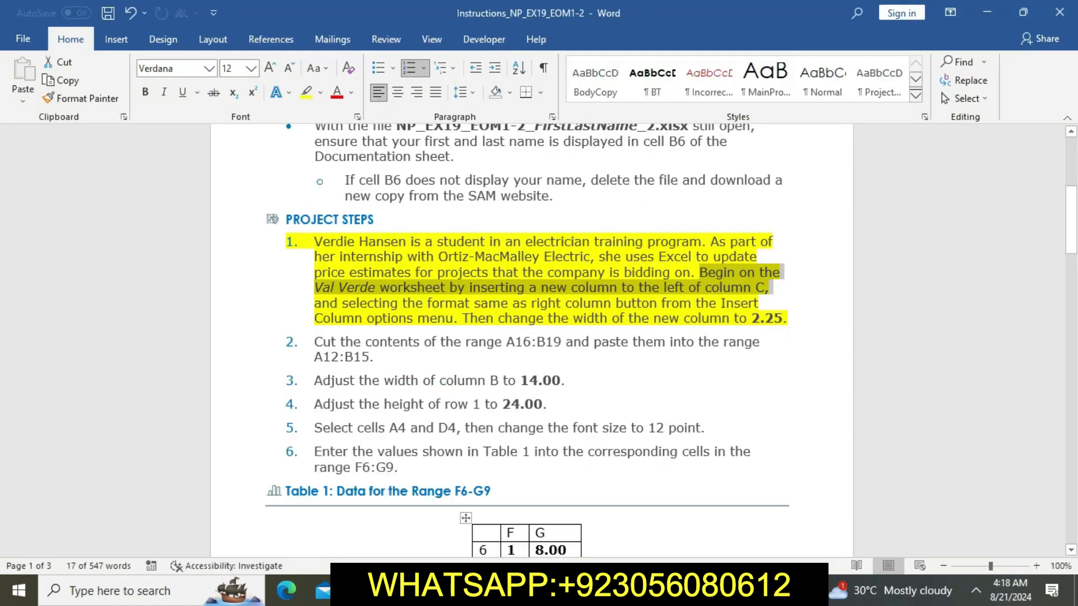
drag(315, 304, 720, 304)
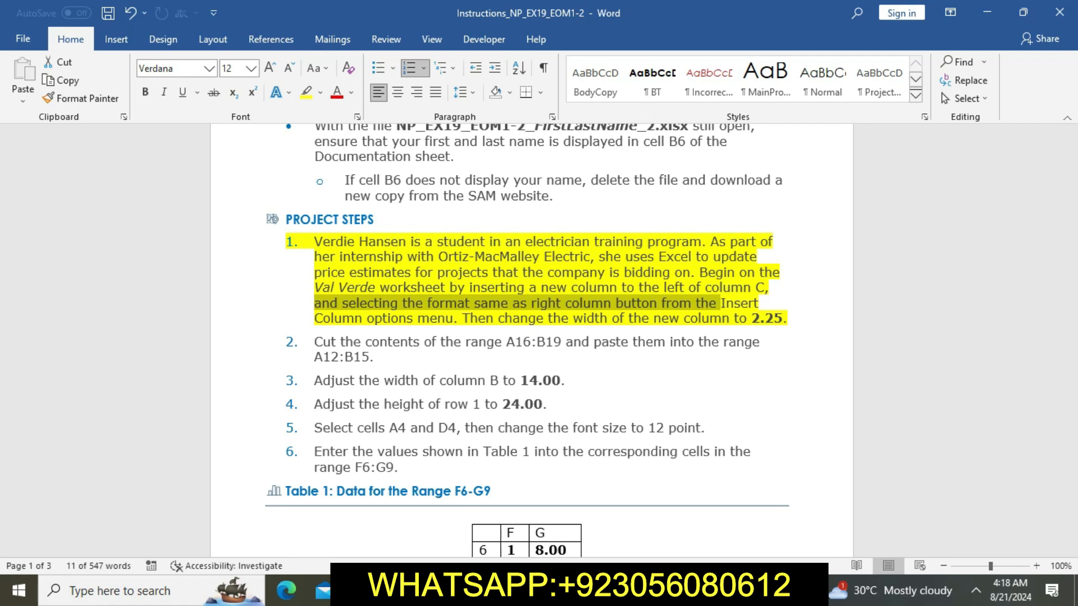
key(alt+Tab)
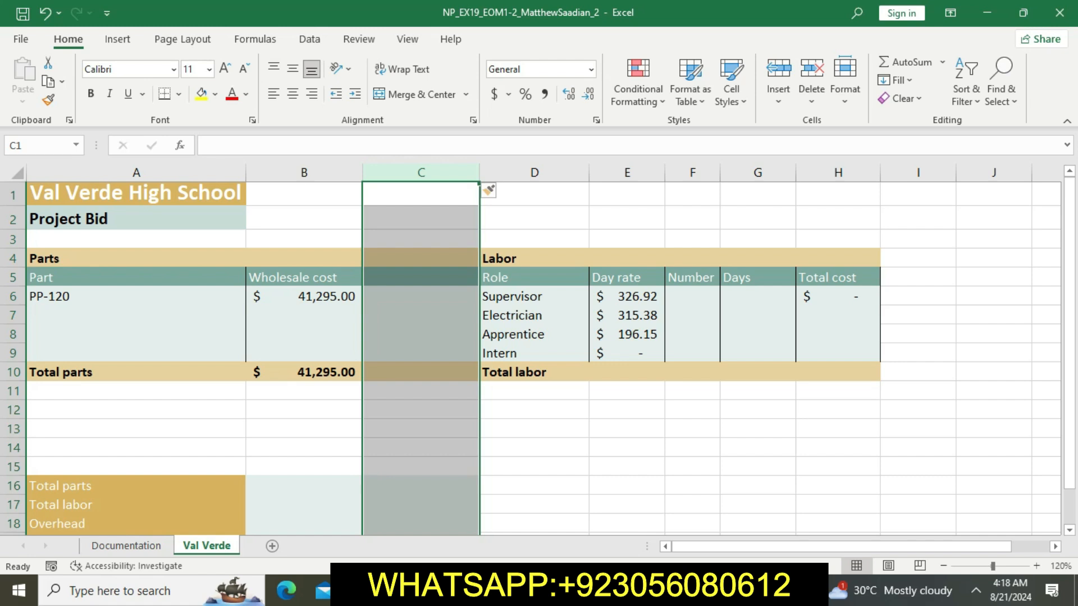
key(alt+Tab)
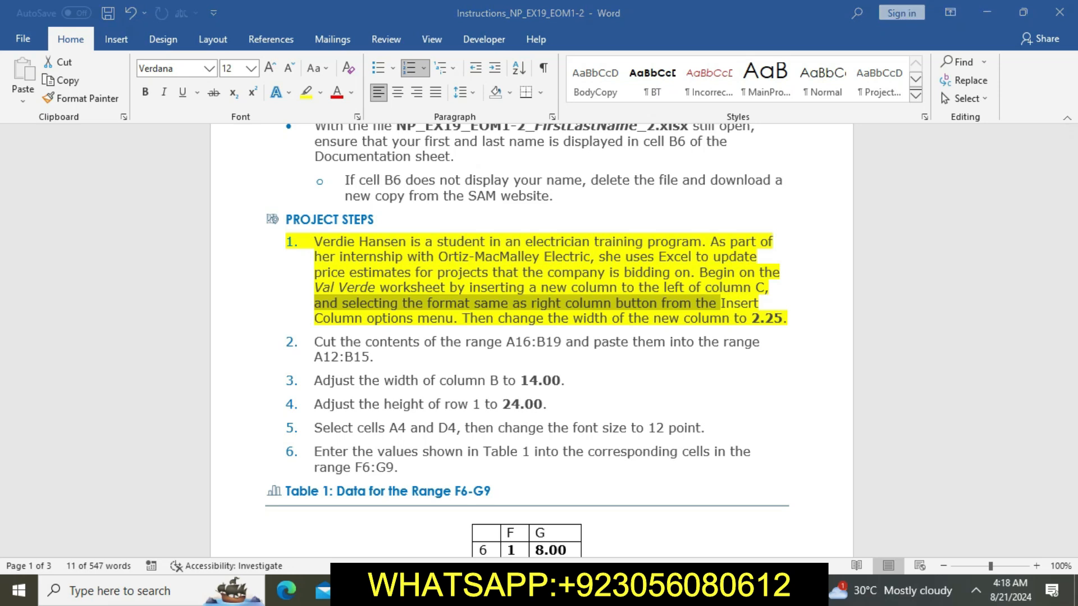
key(alt+Tab)
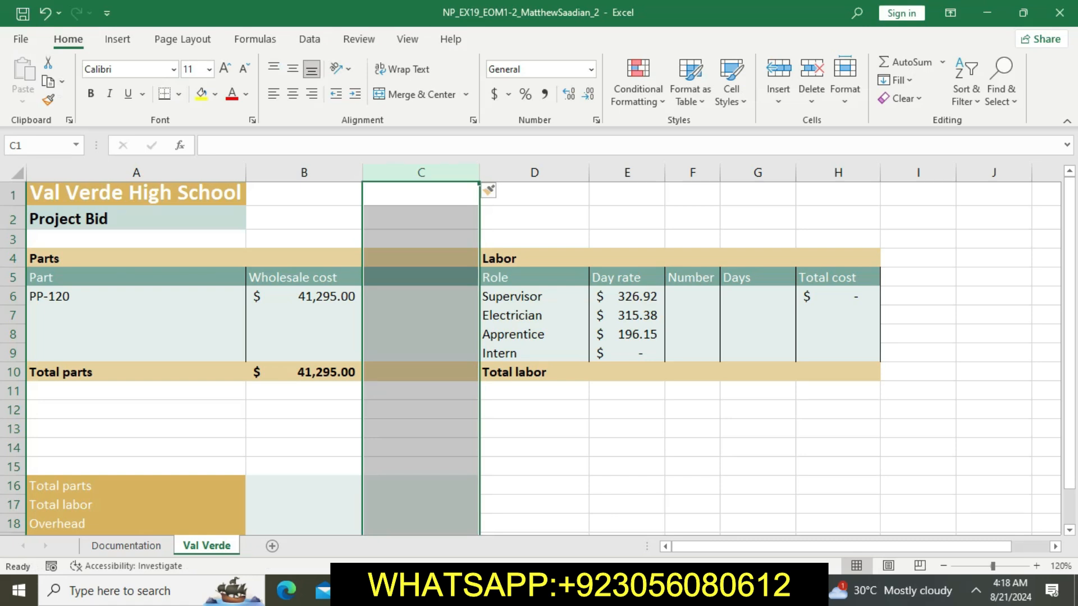
key(alt+Tab)
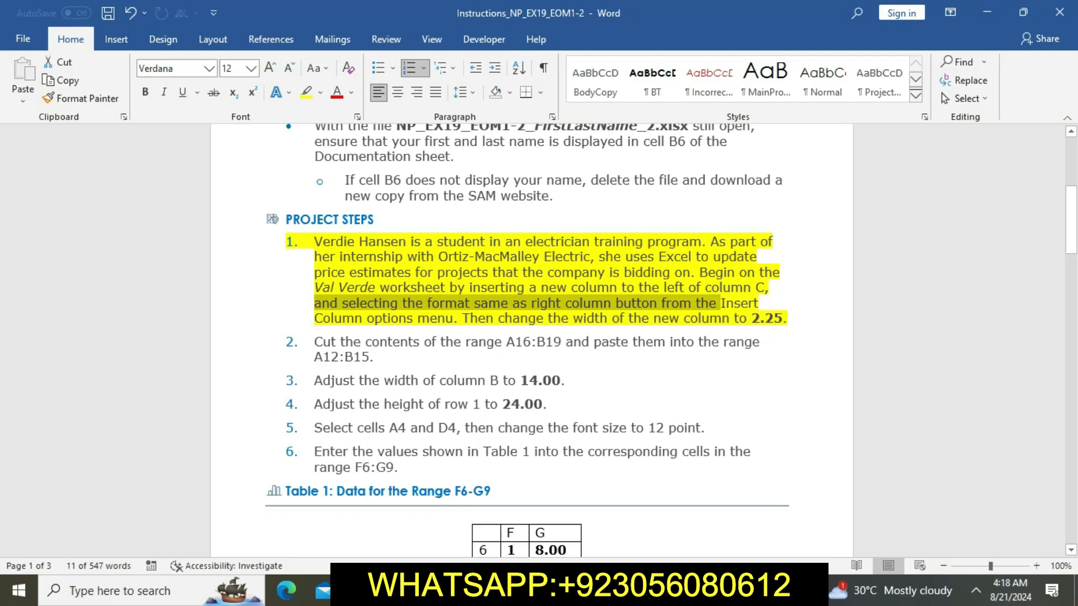
scroll(533, 337, down, 2)
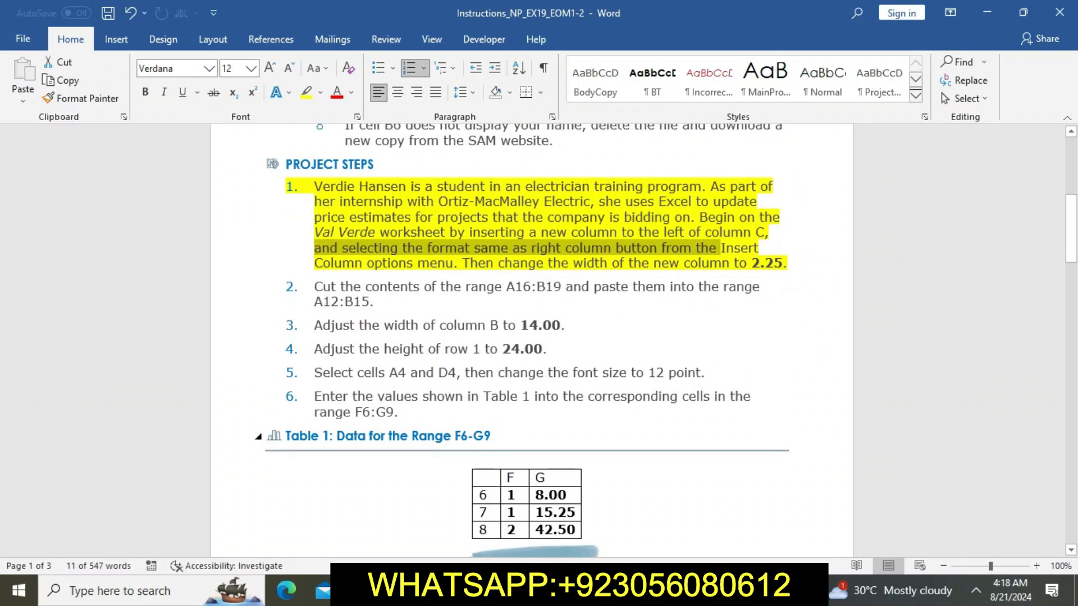
click(521, 591)
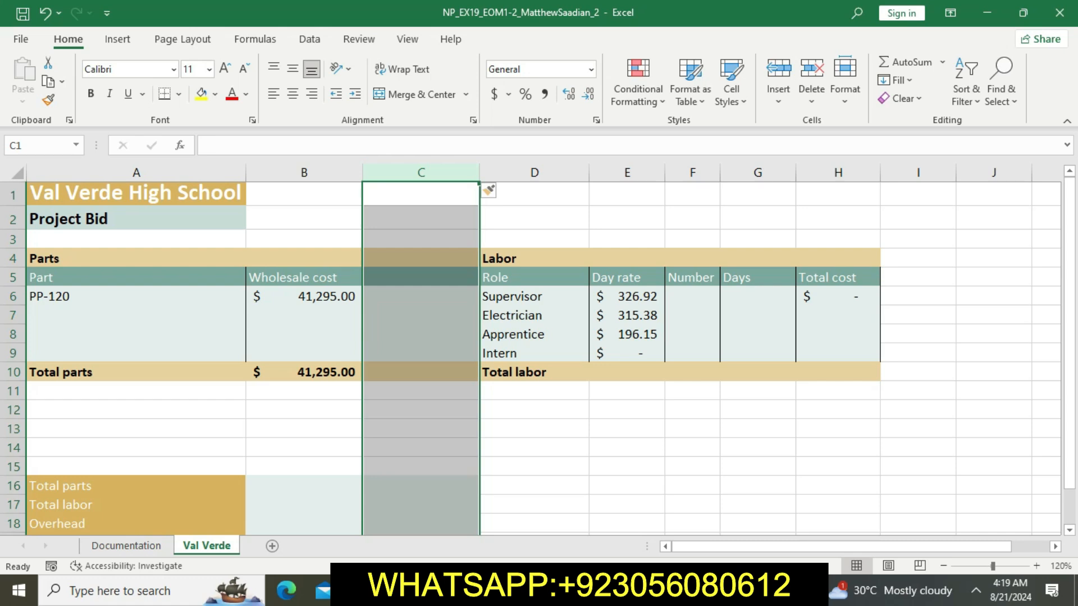
key(alt+Tab)
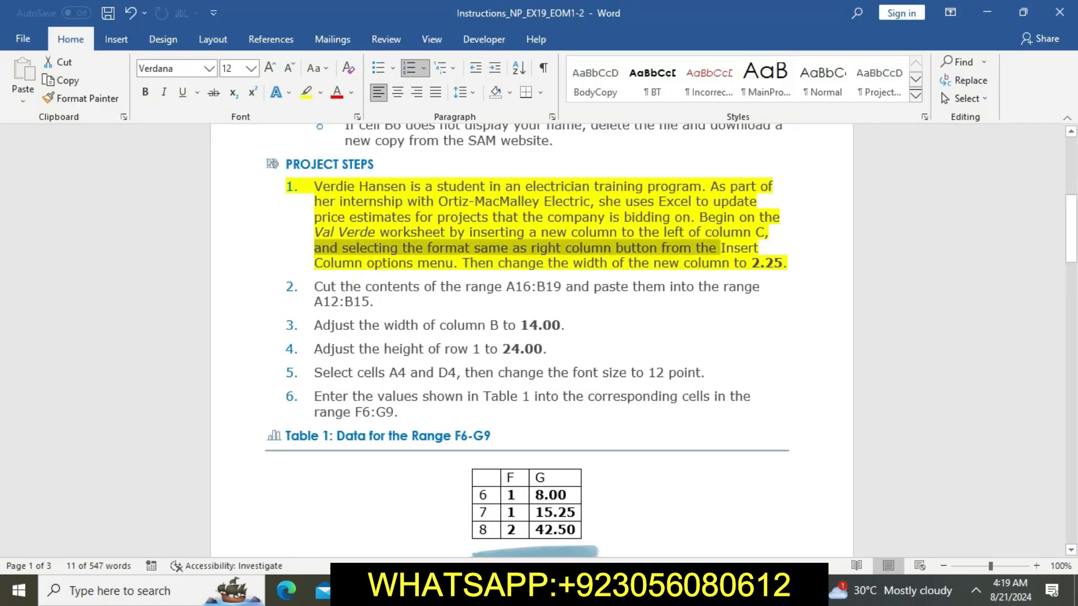
key(alt+Tab)
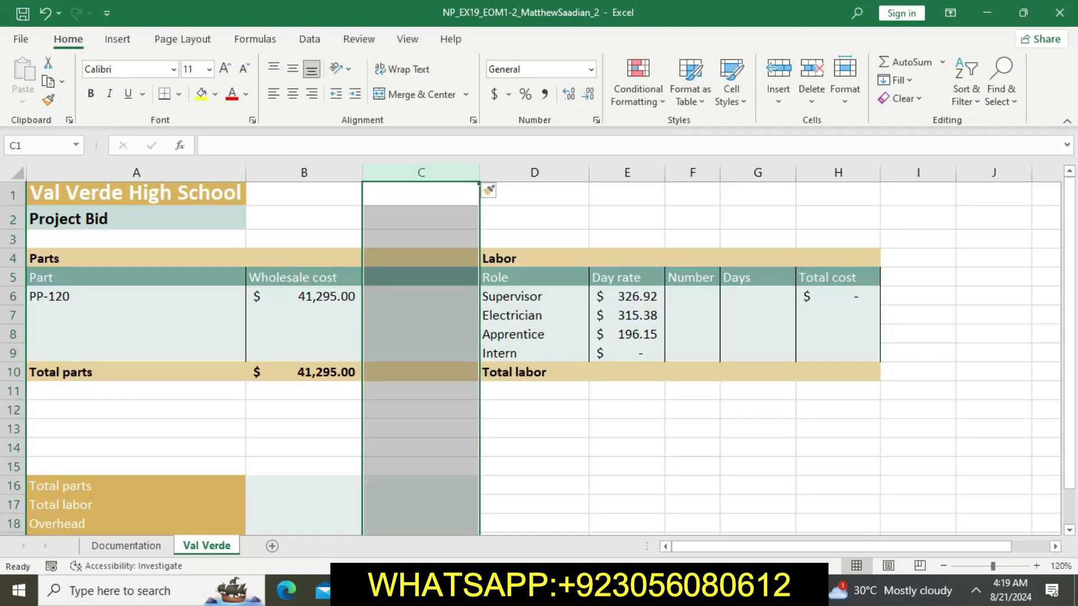
- Set the width of column C on the Val Verde worksheet to 2.25, checking the value against project step 1 in Word
right_click(440, 172)
click(504, 393)
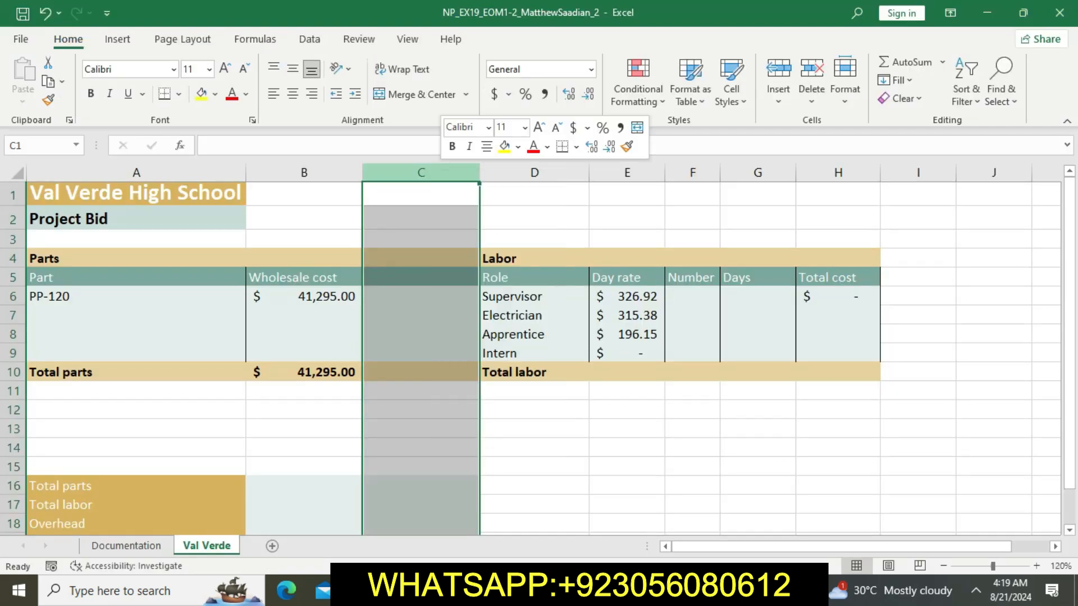
key(alt+Tab)
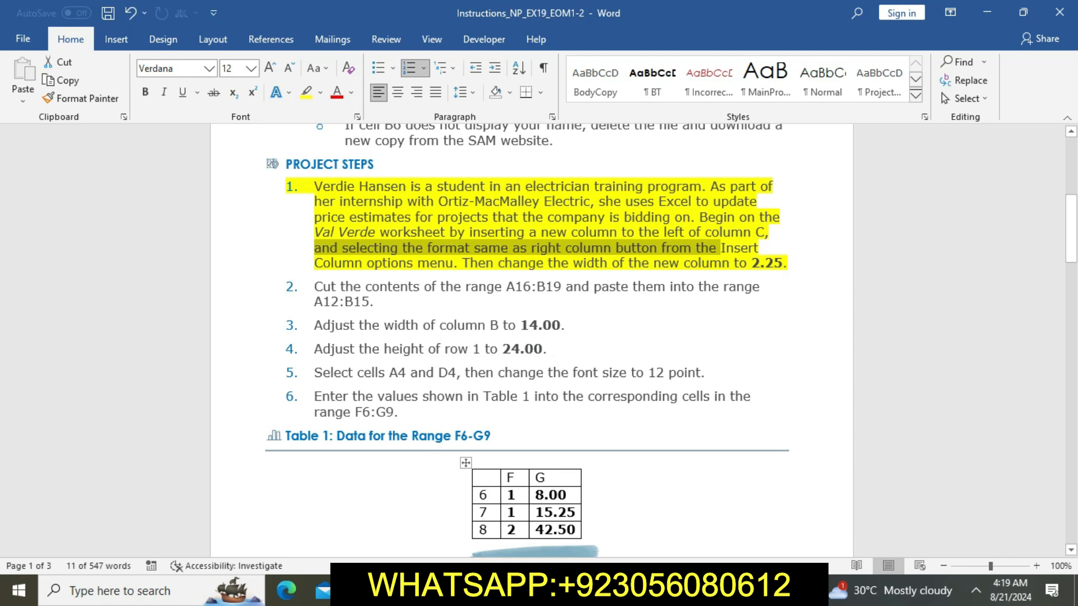
key(alt+Tab)
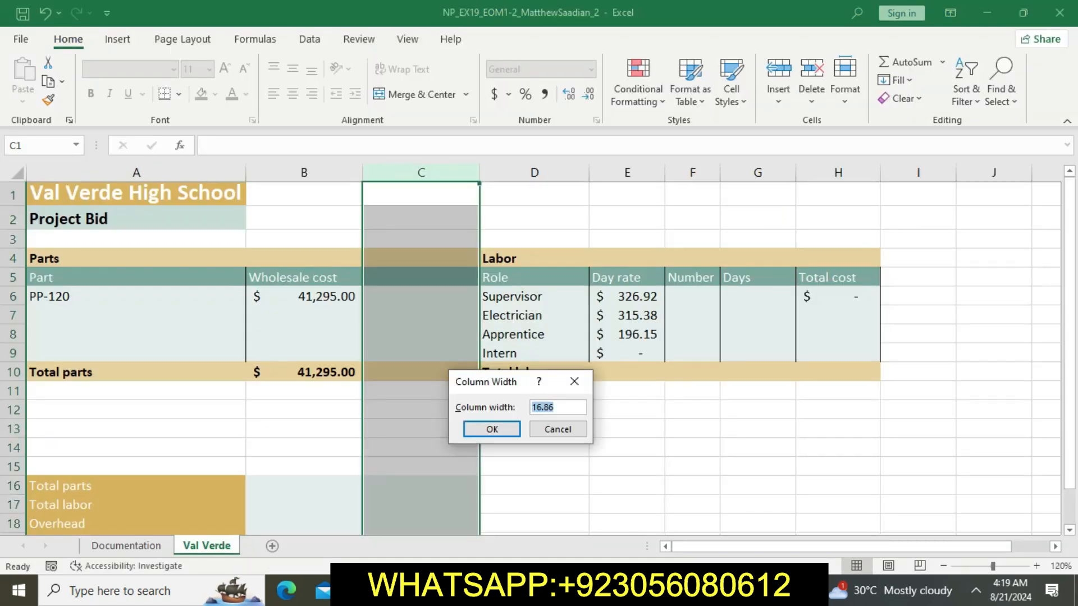
key(BackSpace)
text(2.25)
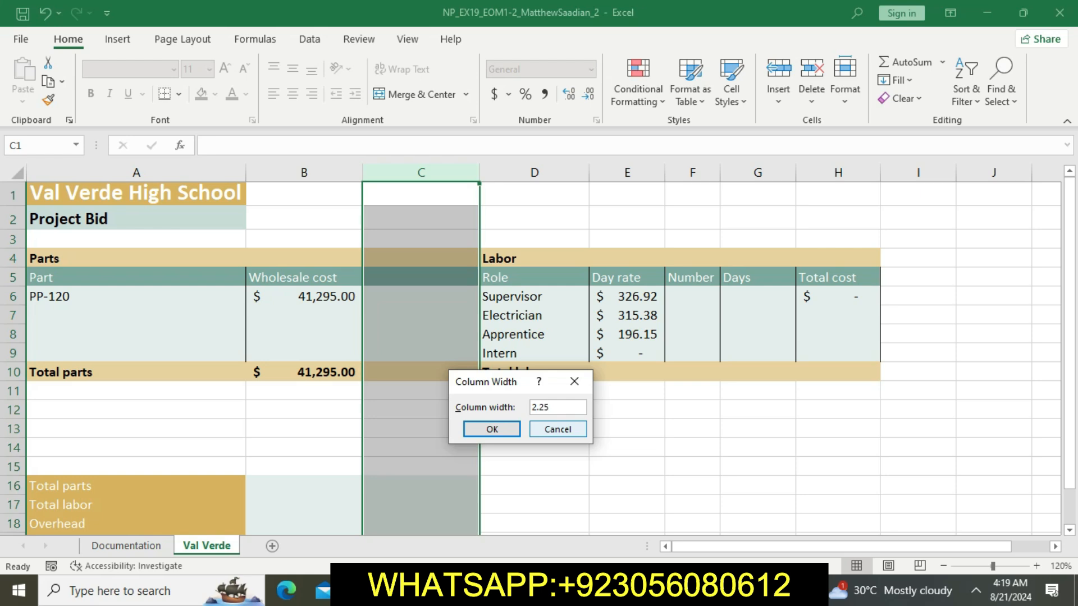
key(Return)
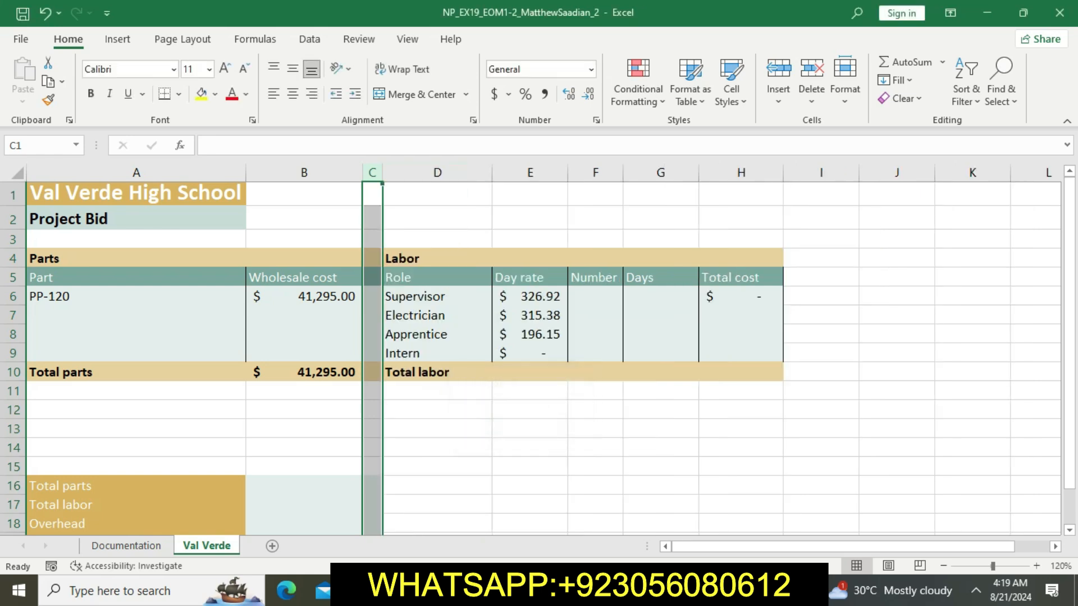
- Switch to Word and remove the yellow highlight from the whole paragraph of project step 1
key(alt+Tab)
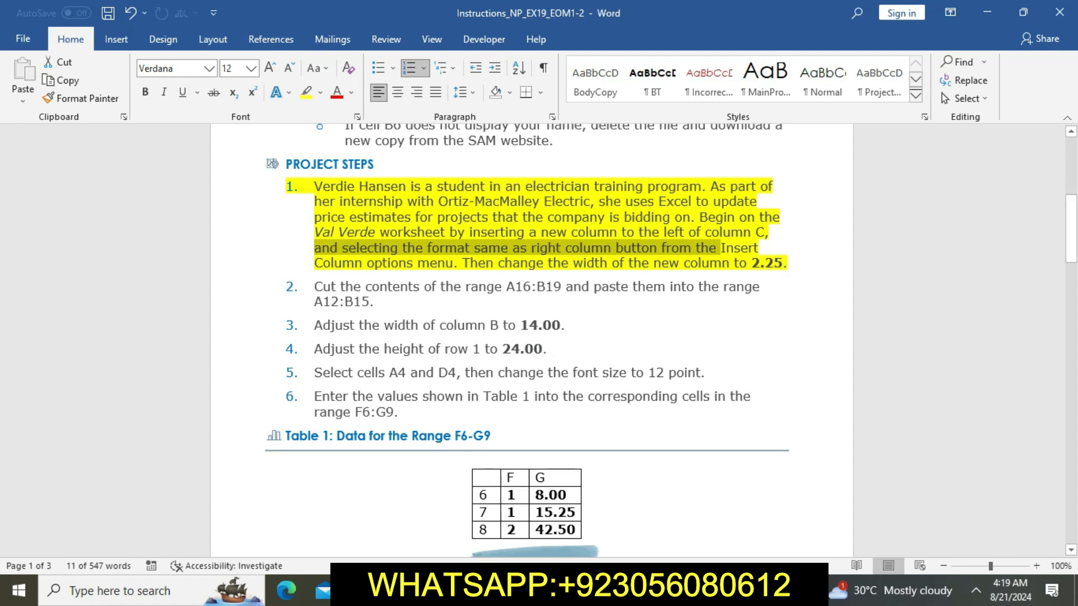
click(518, 263)
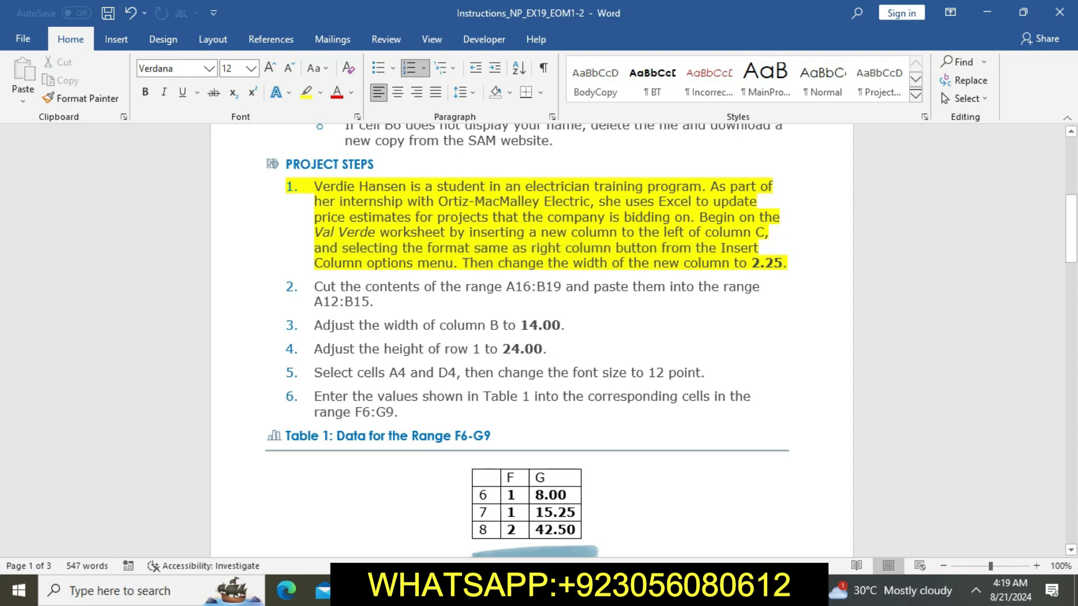
drag(314, 186, 792, 268)
click(860, 240)
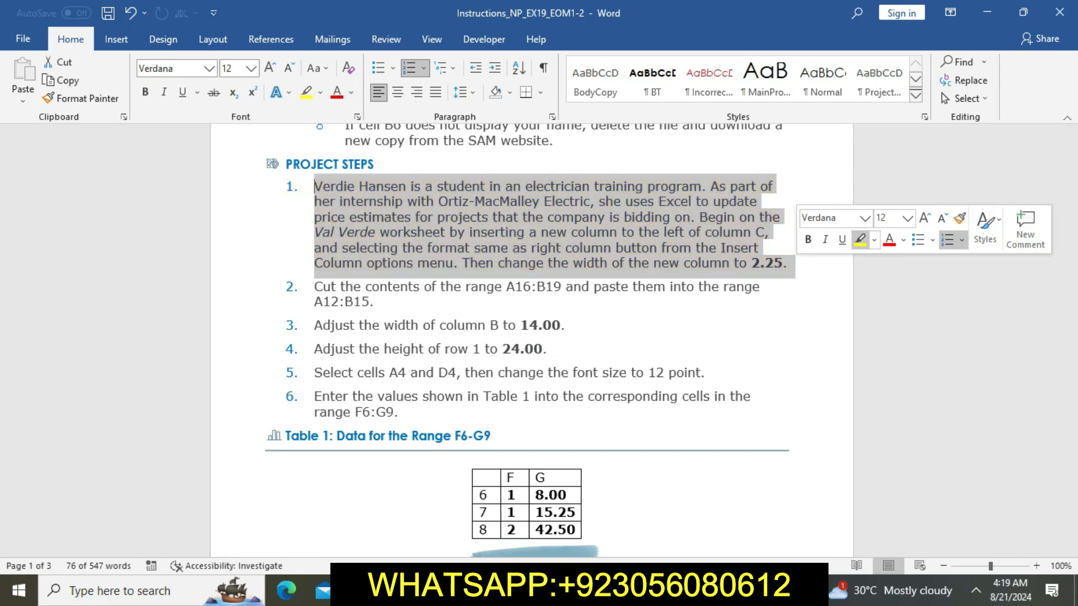
- Highlight project steps 2 through 6 and Table 1, including its heading, in yellow
click(758, 287)
scroll(758, 287, down, 1)
drag(314, 247, 589, 492)
click(674, 473)
click(561, 473)
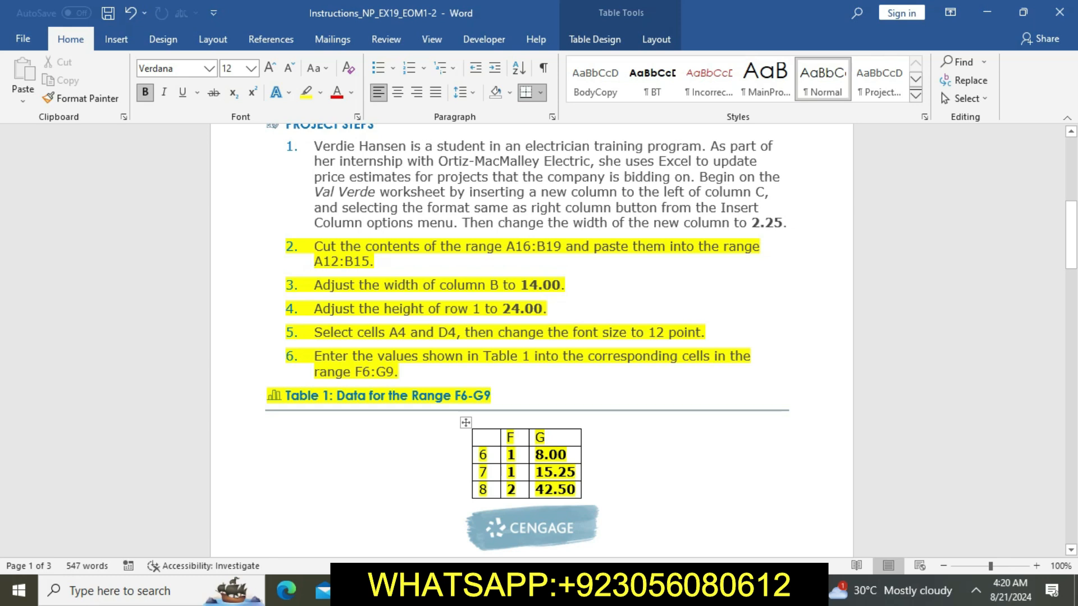
- Copy the range reference A16:B19 from project step 2 and use it to select that range on the Val Verde worksheet in Excel
drag(314, 246, 531, 262)
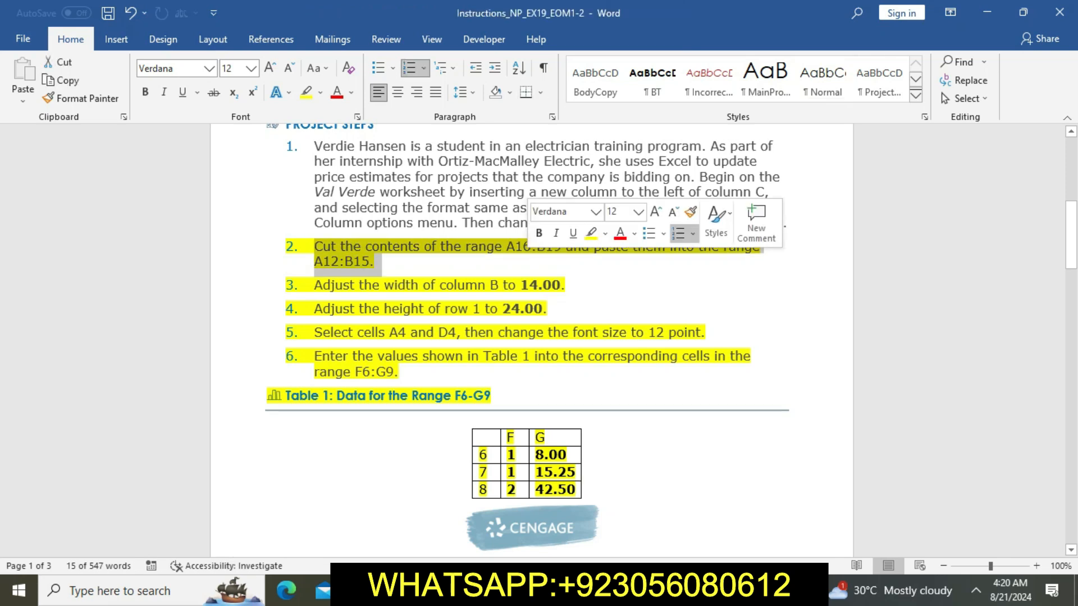
click(538, 247)
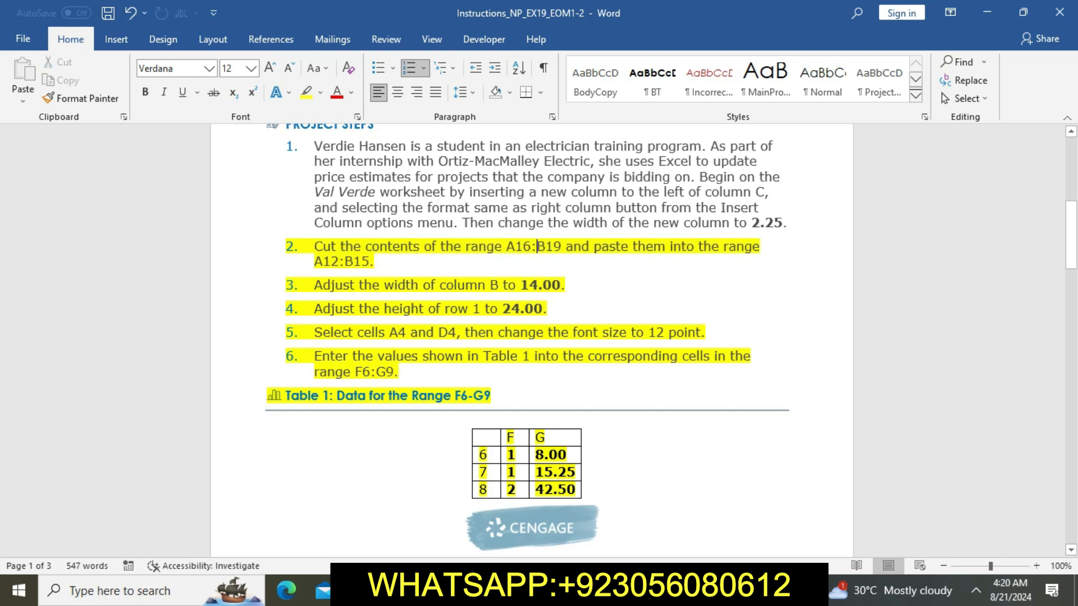
drag(506, 246, 565, 247)
key(ctrl+c)
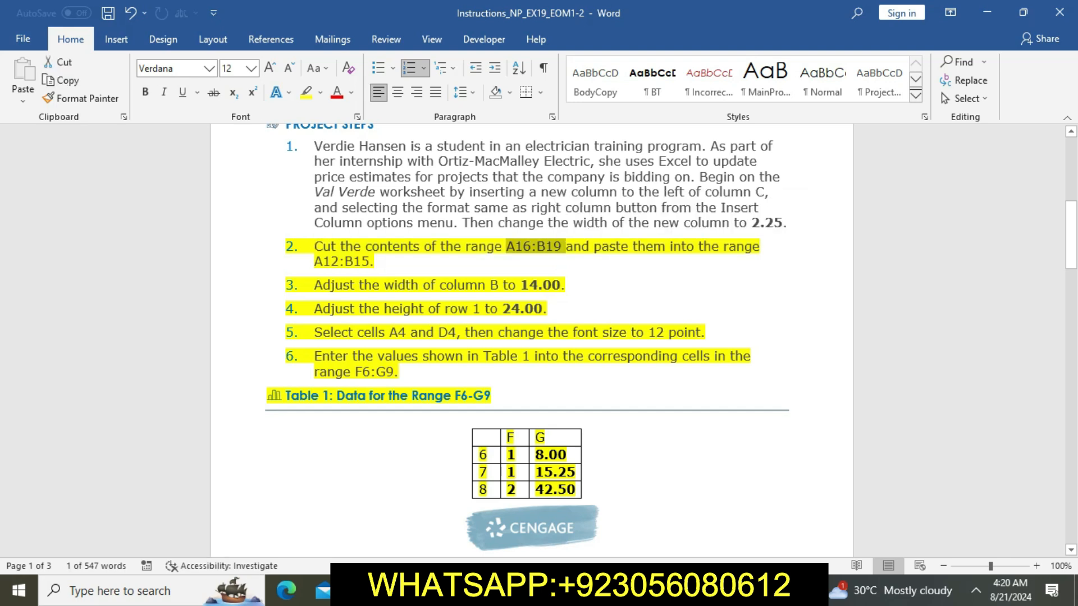
key(alt+Tab)
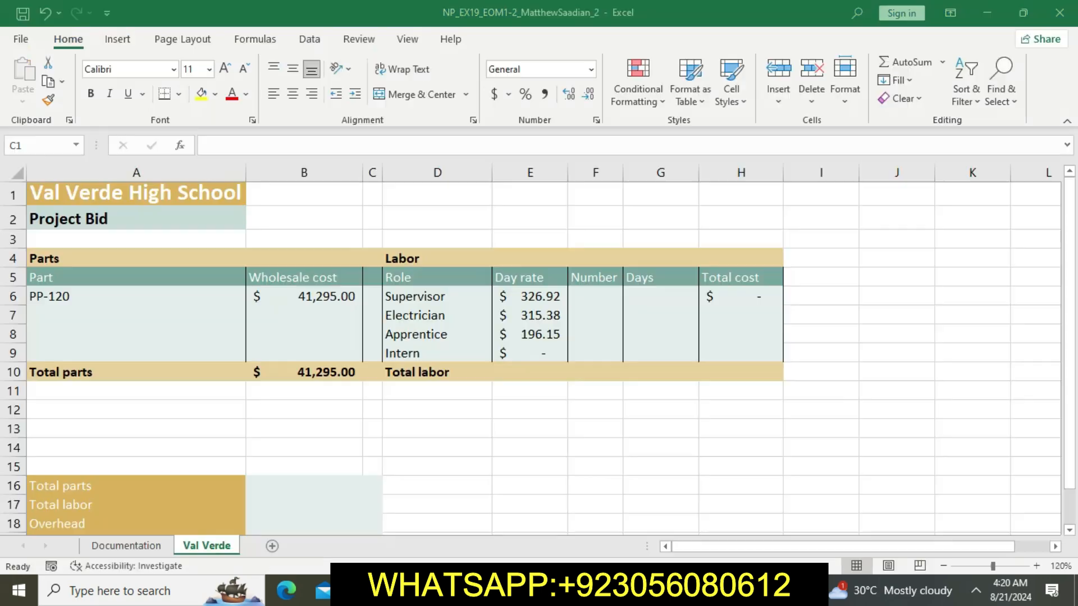
click(38, 145)
key(ctrl+v)
key(Return)
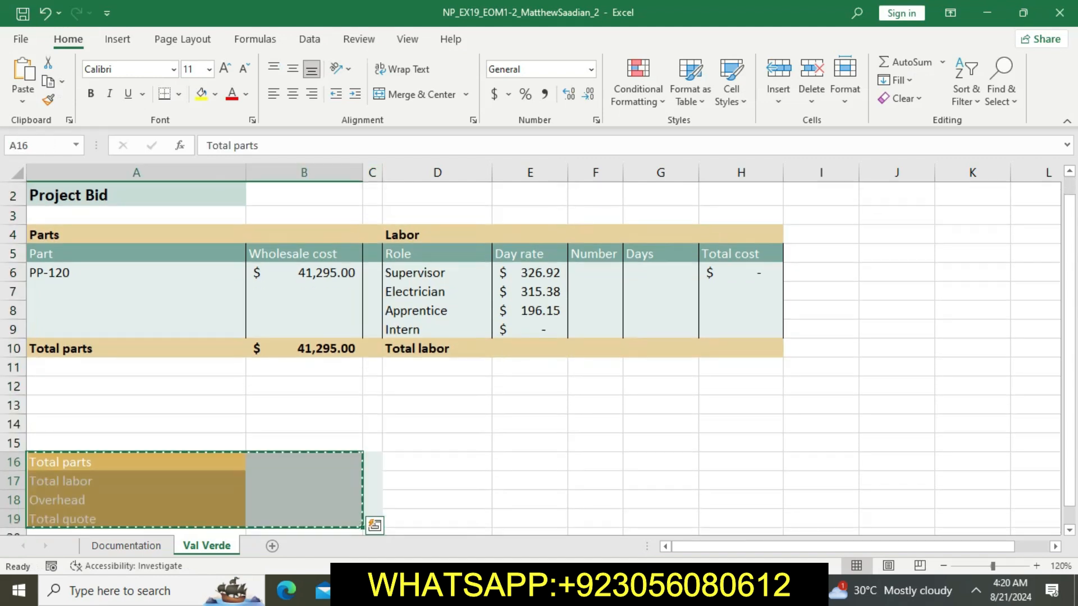
- Cut the selected range A16:B19 and paste it into A12:B15, checking the destination in Word's project step 2
key(ctrl+c)
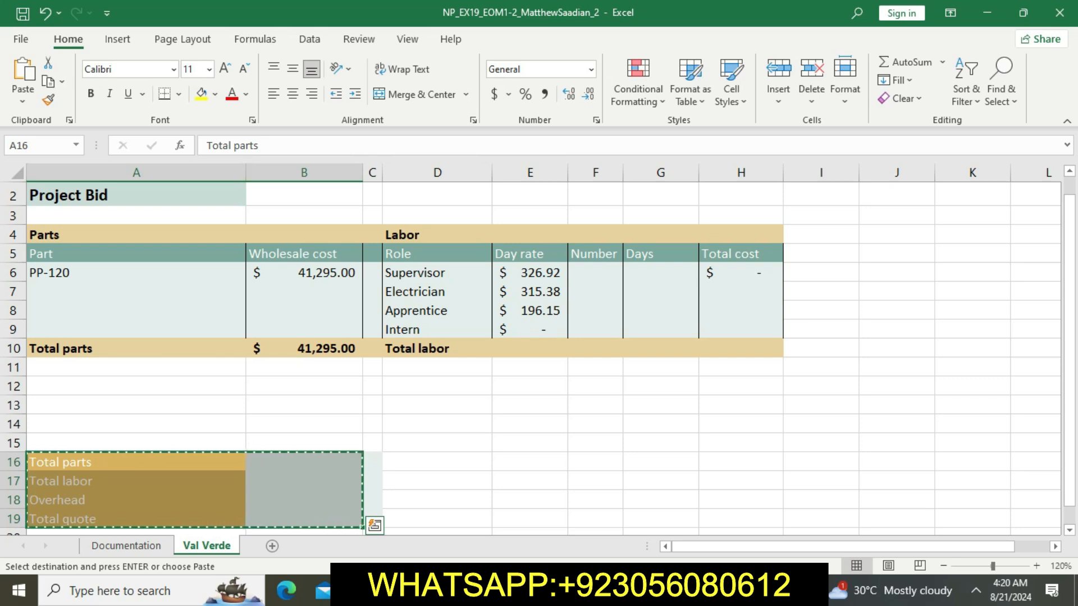
key(alt+Tab)
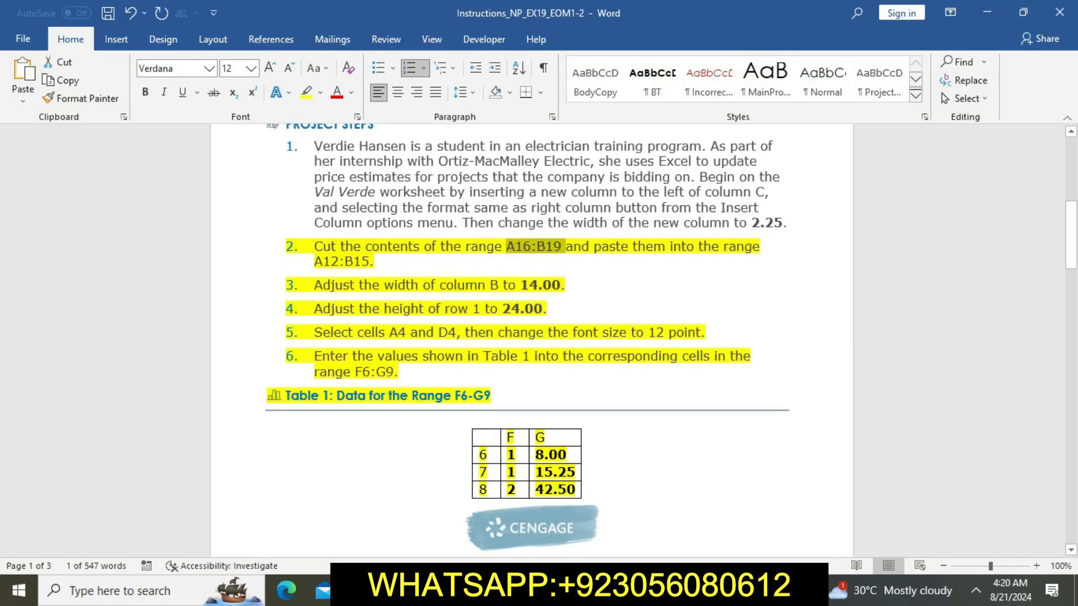
drag(314, 262, 392, 265)
key(alt+Tab)
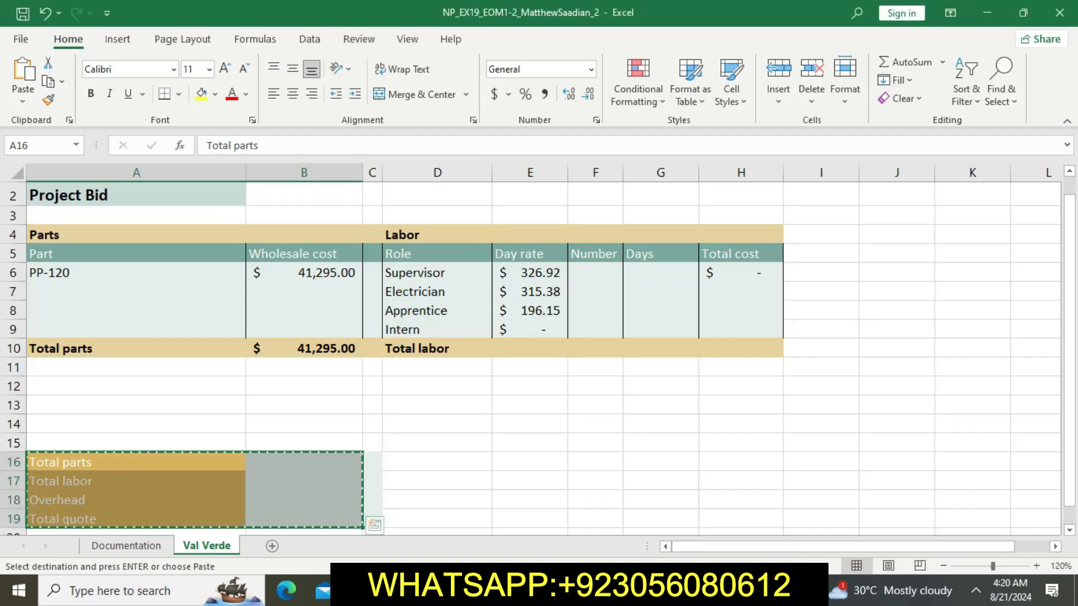
click(136, 385)
key(ctrl+v)
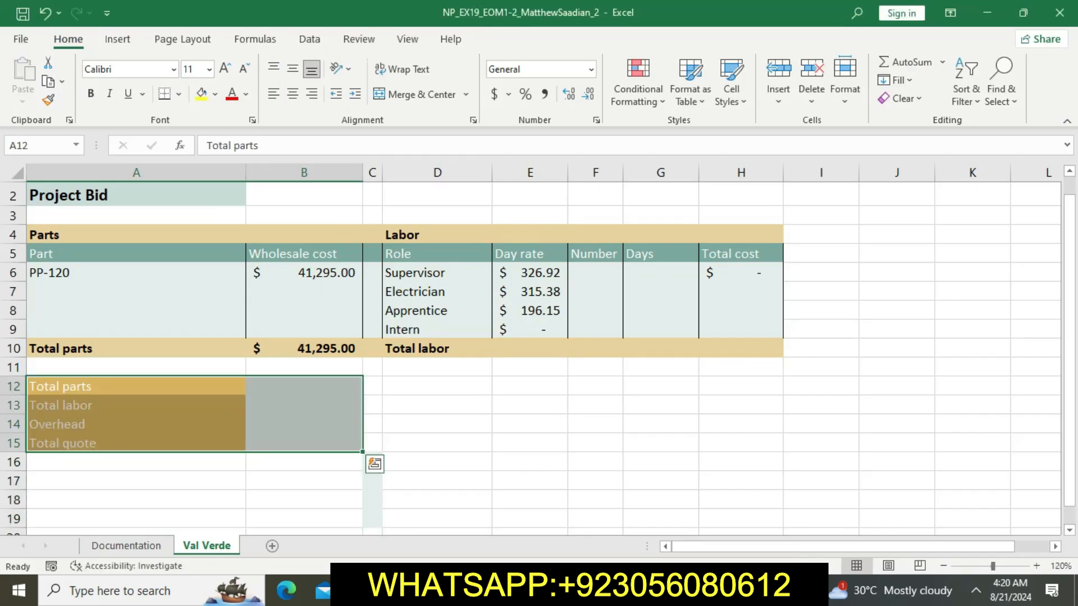
- Read project step 3 in Word and set the width of column B on the Val Verde worksheet in Excel to 14
key(alt+Tab)
drag(315, 285, 568, 285)
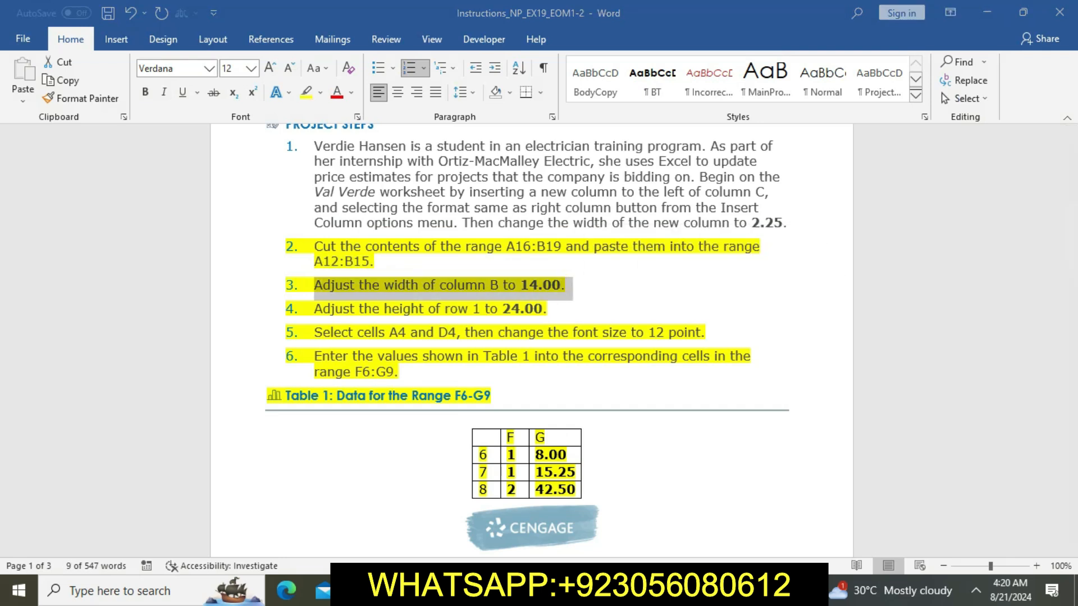
key(alt+Tab)
click(303, 172)
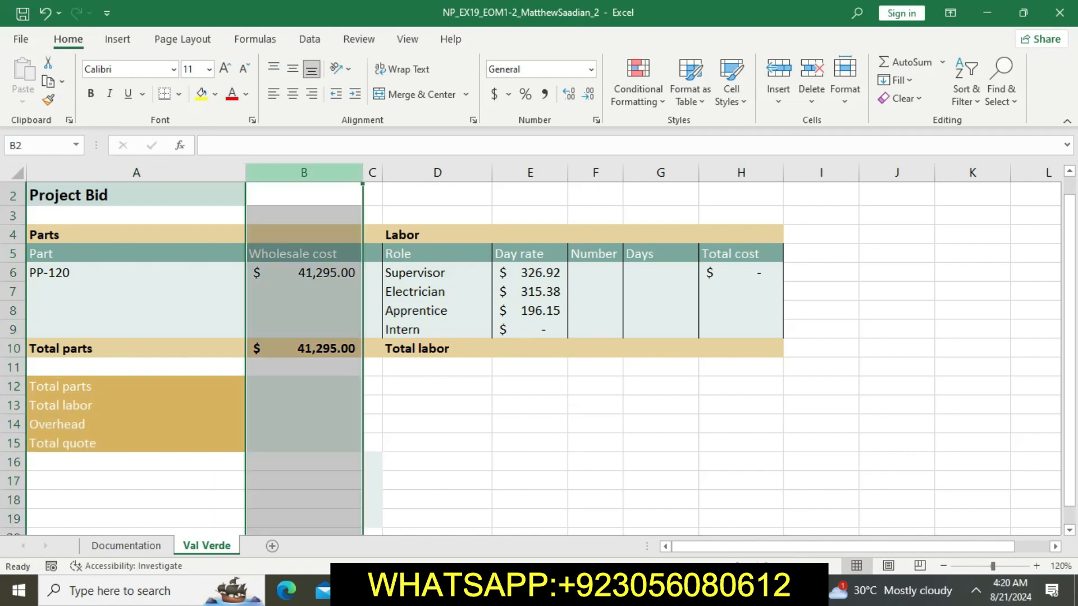
right_click(278, 174)
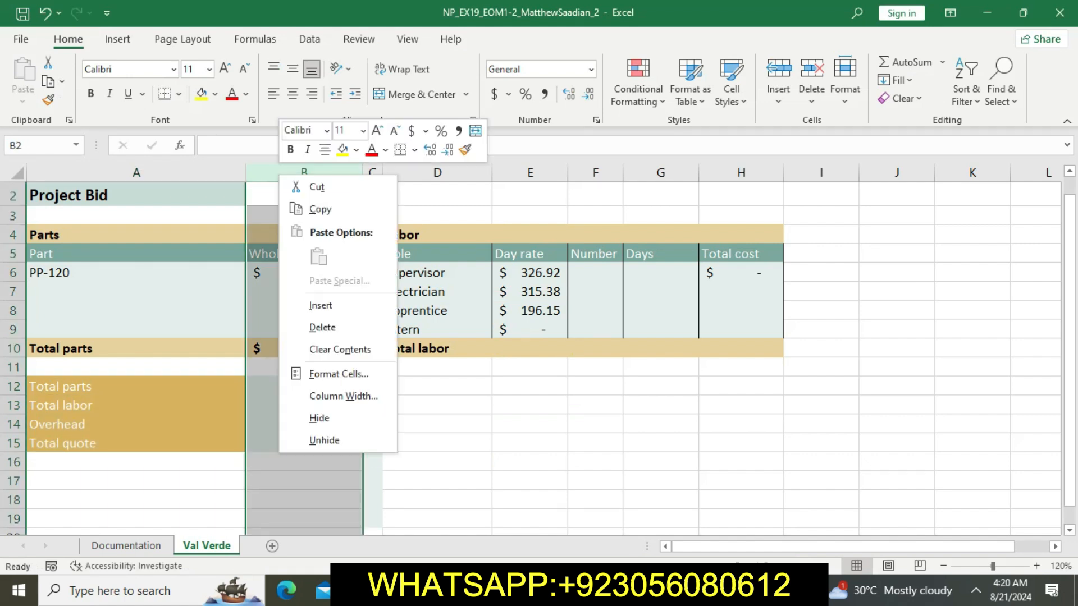
click(334, 394)
text(14)
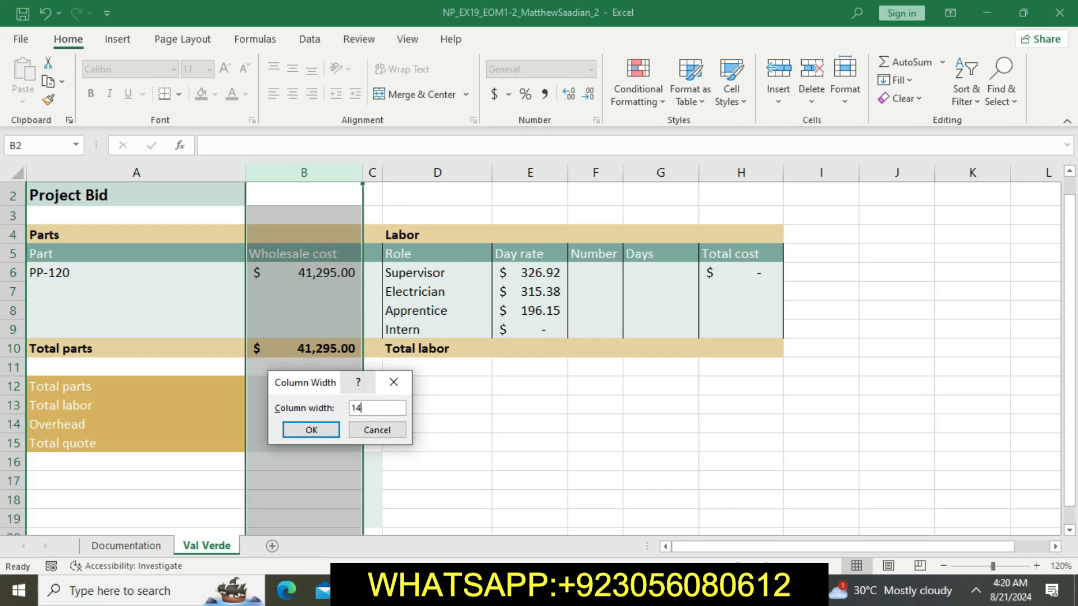
click(311, 430)
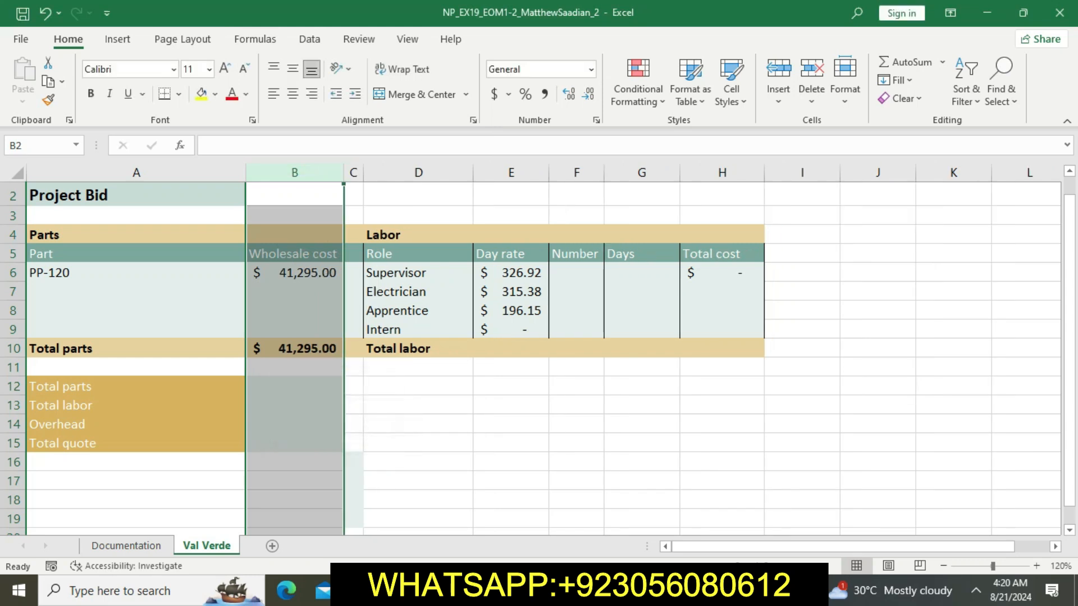
- Read project step 4 in Word and set the height of row 1 on the Val Verde worksheet in Excel to 24
key(alt+Tab)
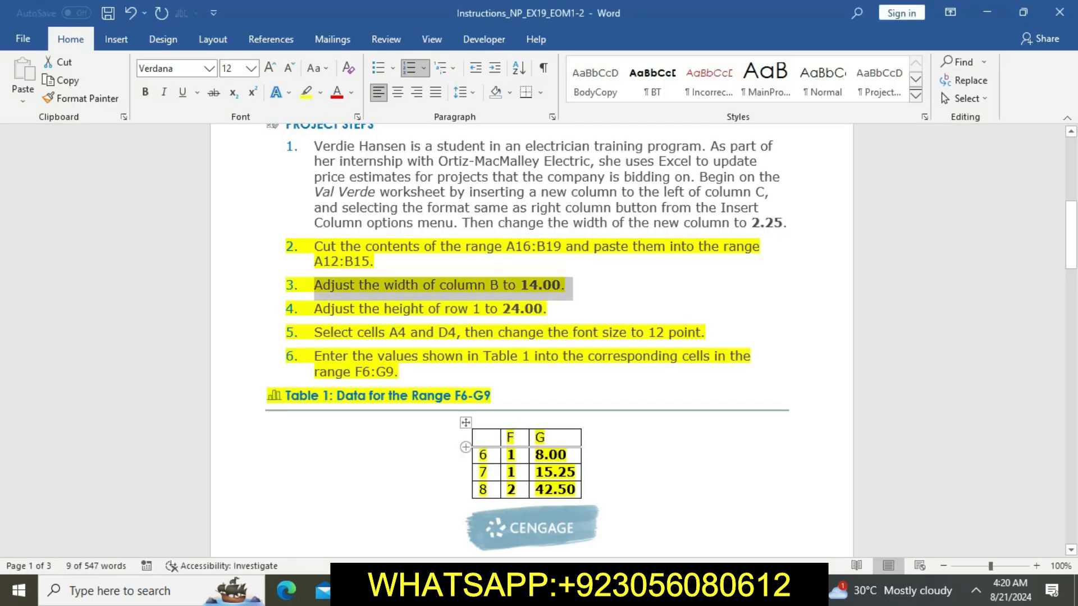
drag(314, 309, 553, 310)
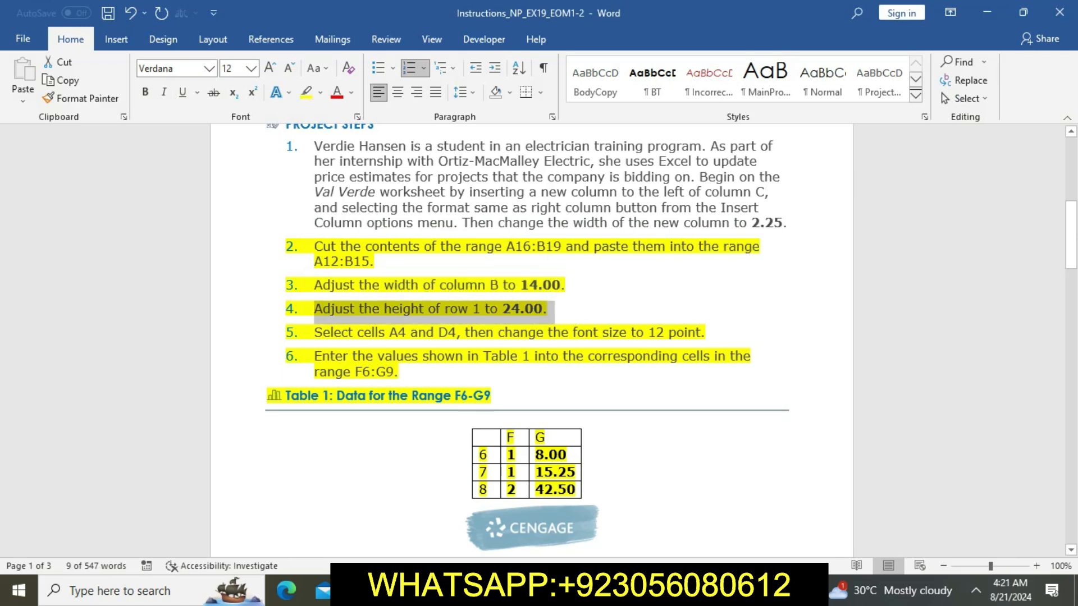
key(alt+Tab)
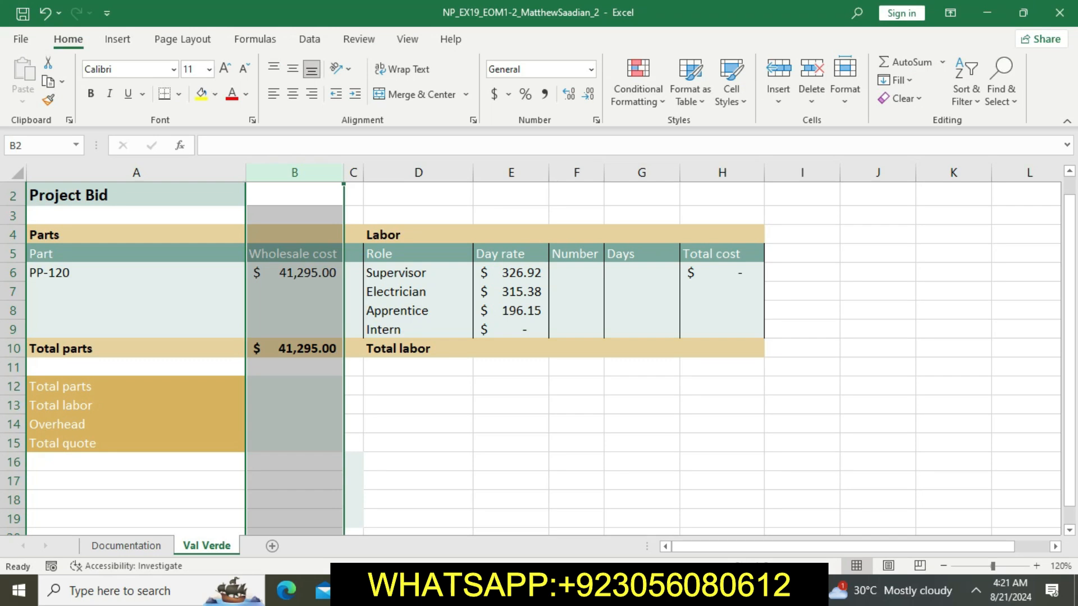
scroll(544, 359, up, 2)
click(13, 195)
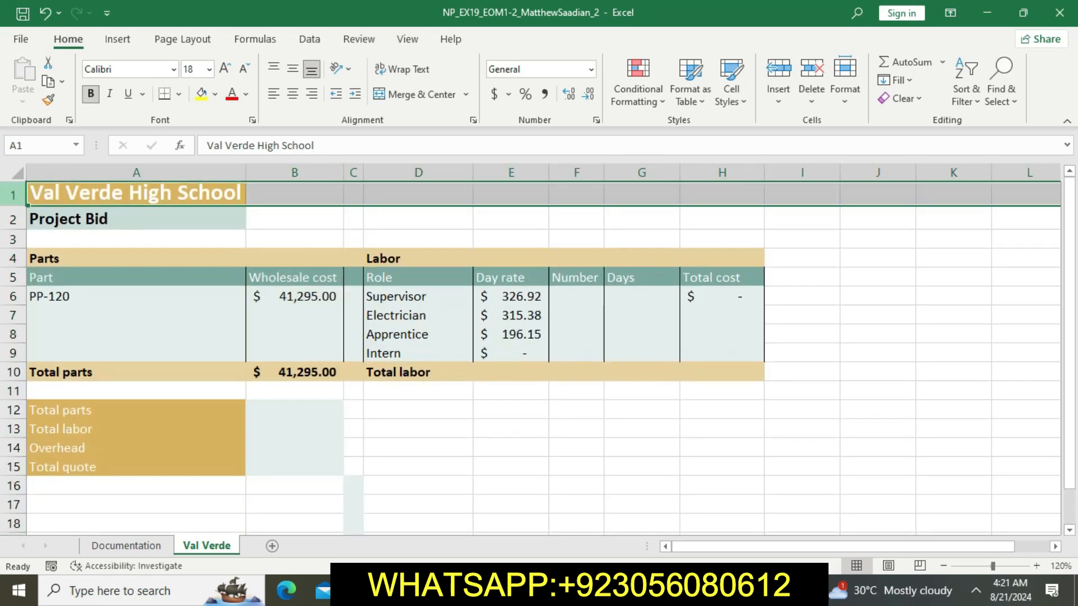
right_click(12, 195)
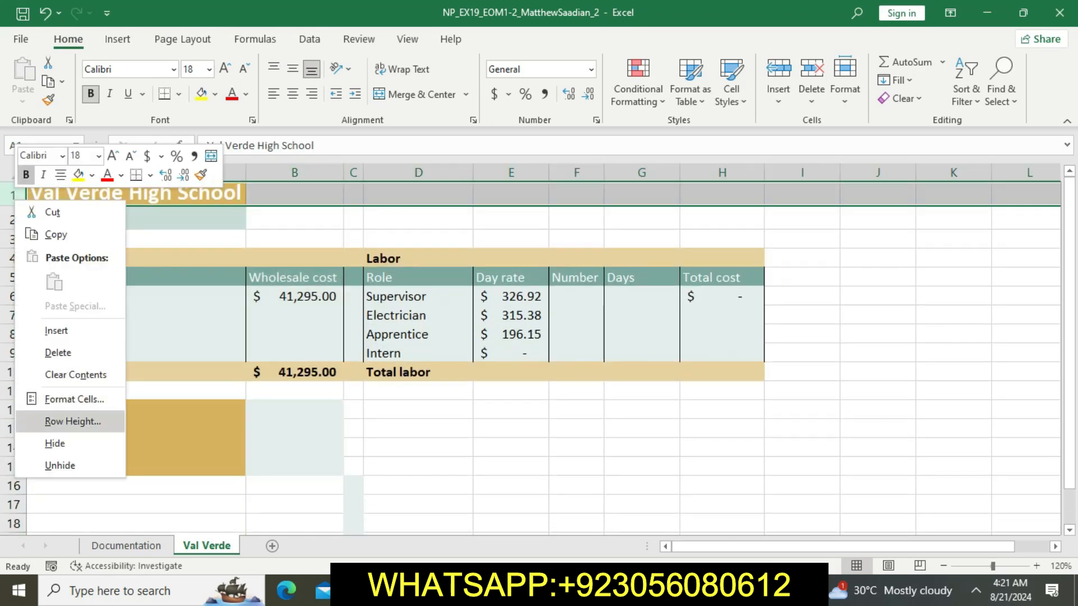
click(73, 421)
text(24)
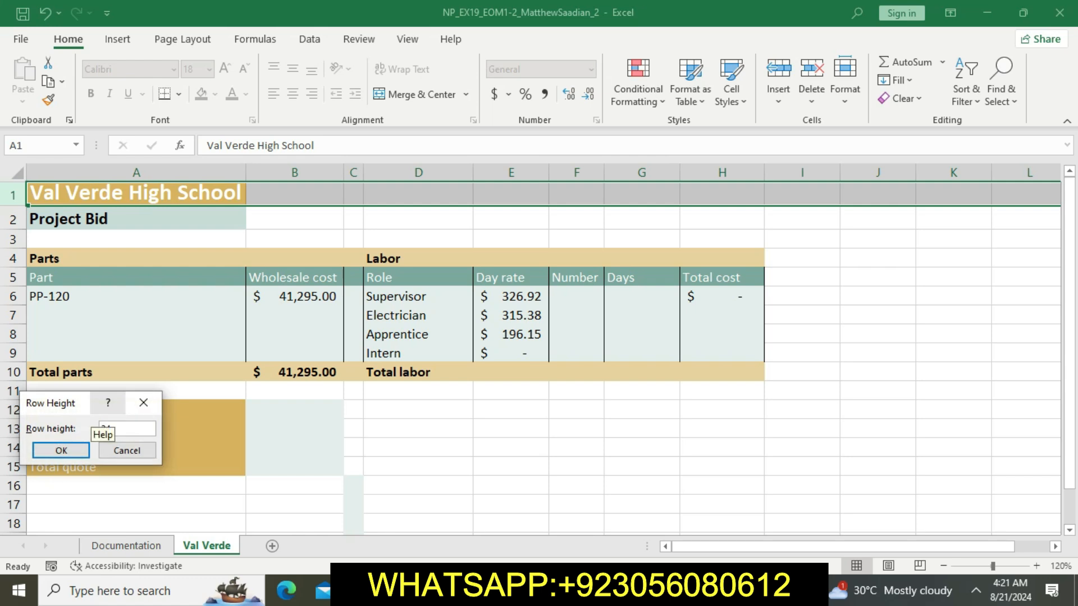
key(Return)
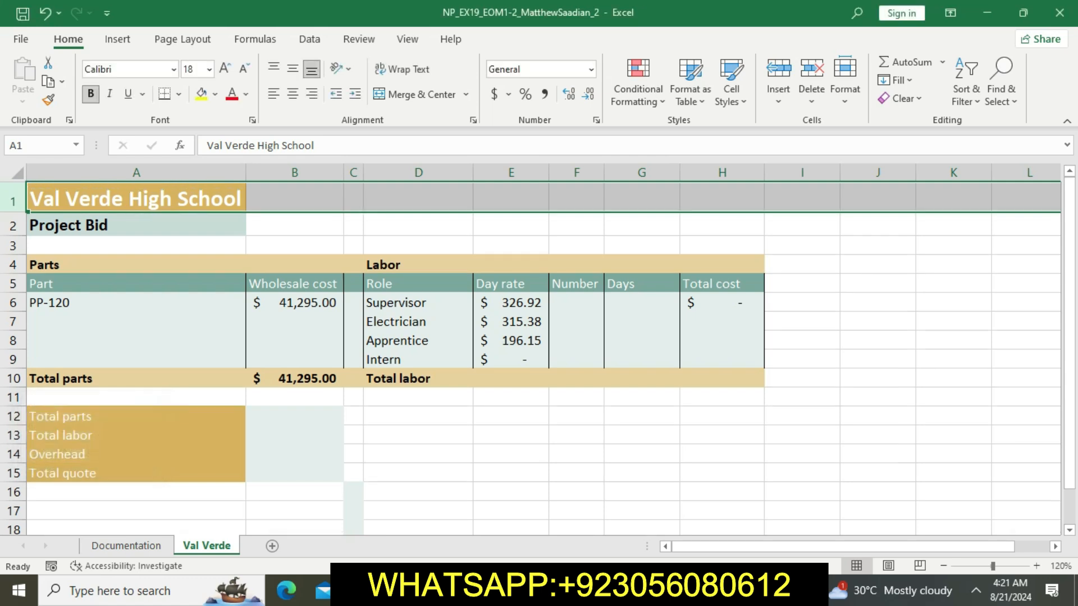
- Read project step 5 in Word and set the font size of cells A4 and D4 on Excel's Val Verde worksheet to 12
key(alt+Tab)
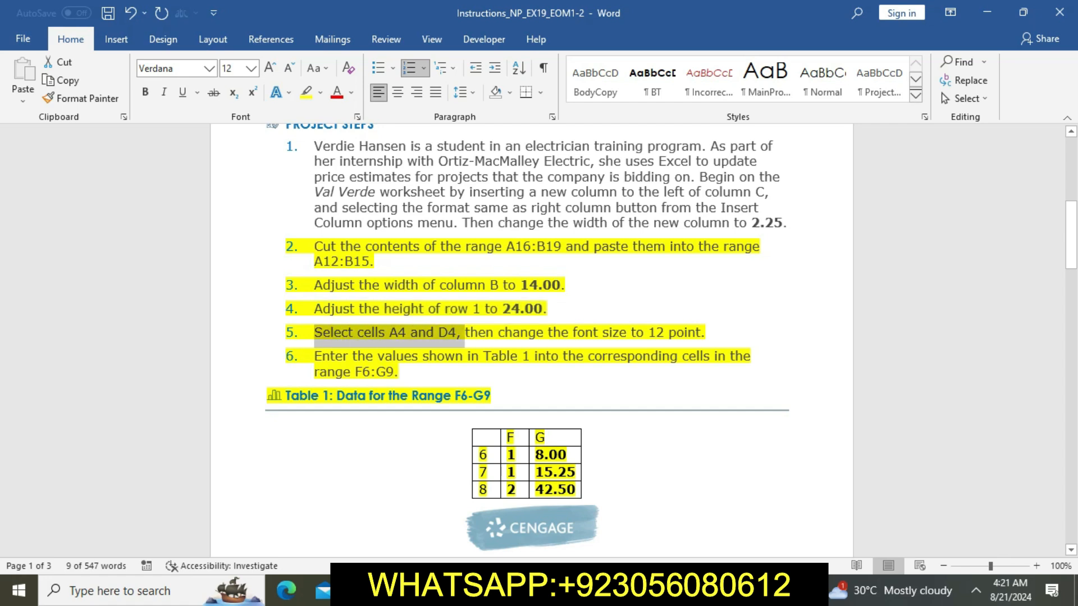
key(alt+Tab)
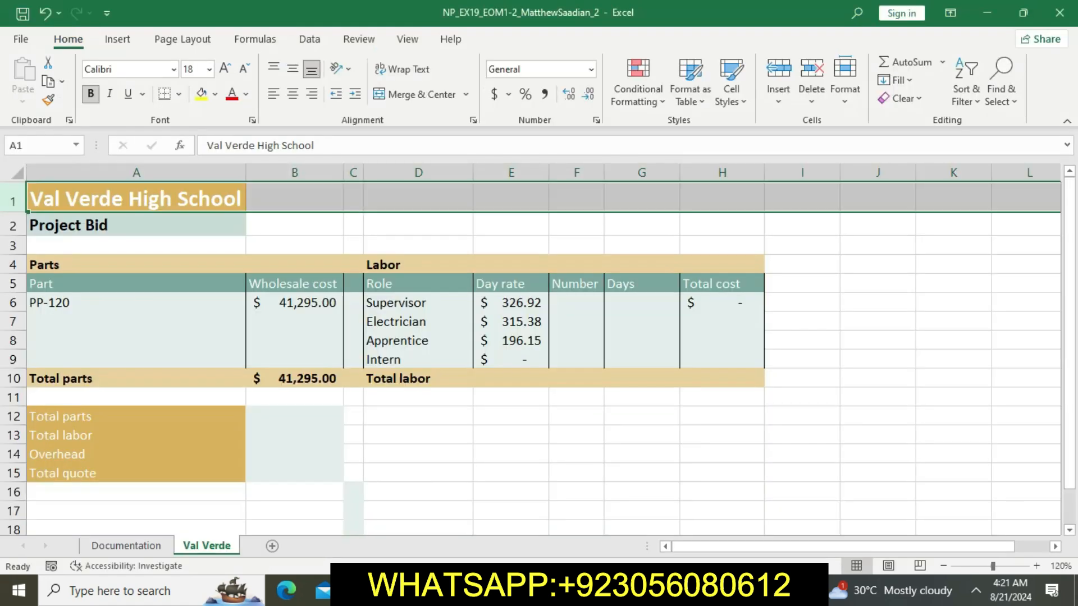
click(136, 264)
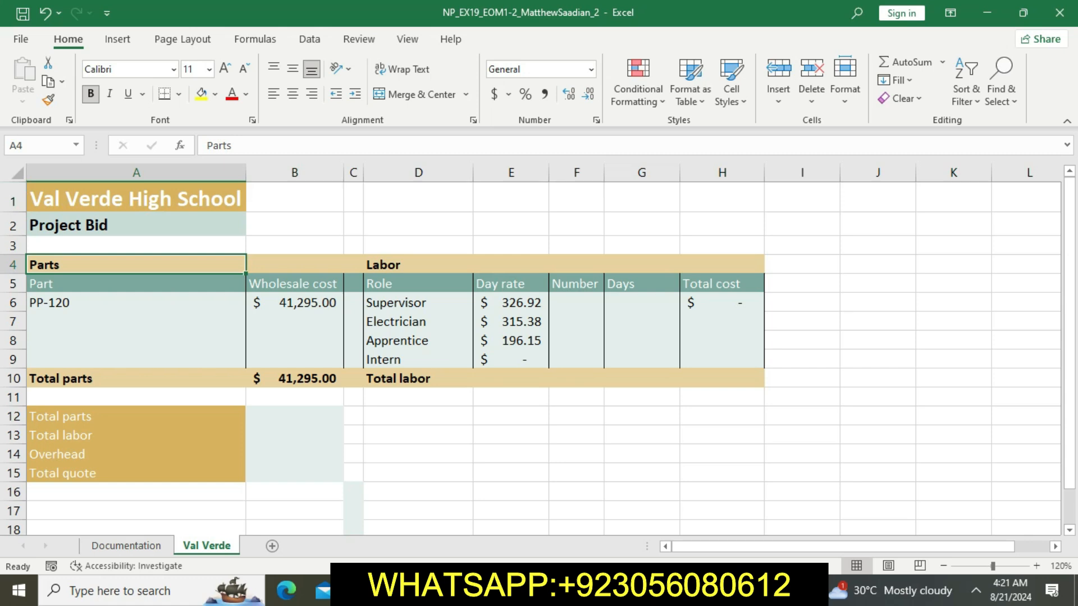
ctrl+click(419, 264)
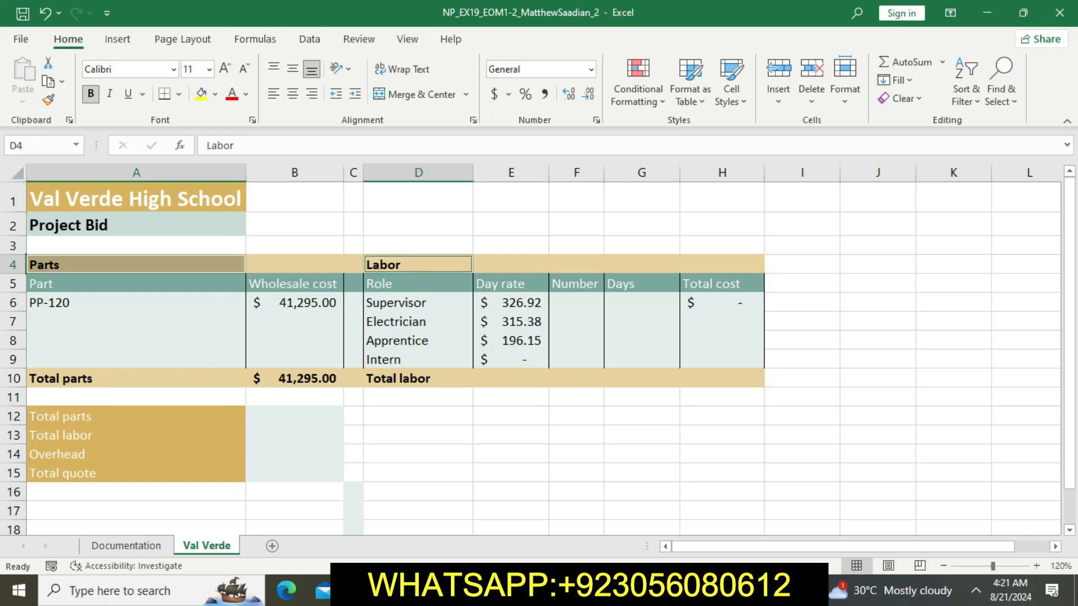
key(alt+Tab)
drag(465, 332, 701, 332)
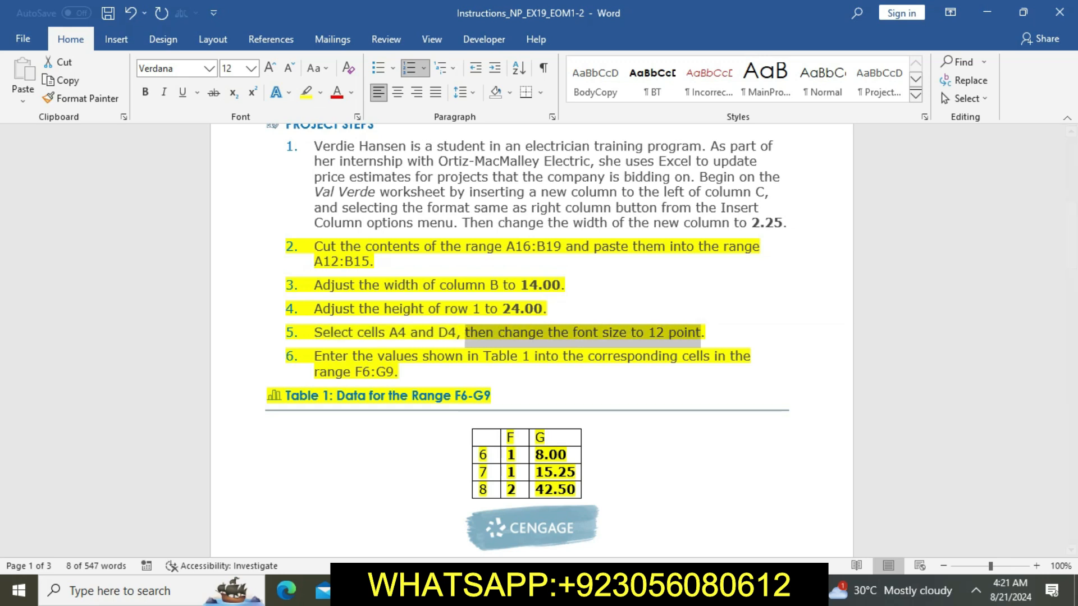
key(alt+Tab)
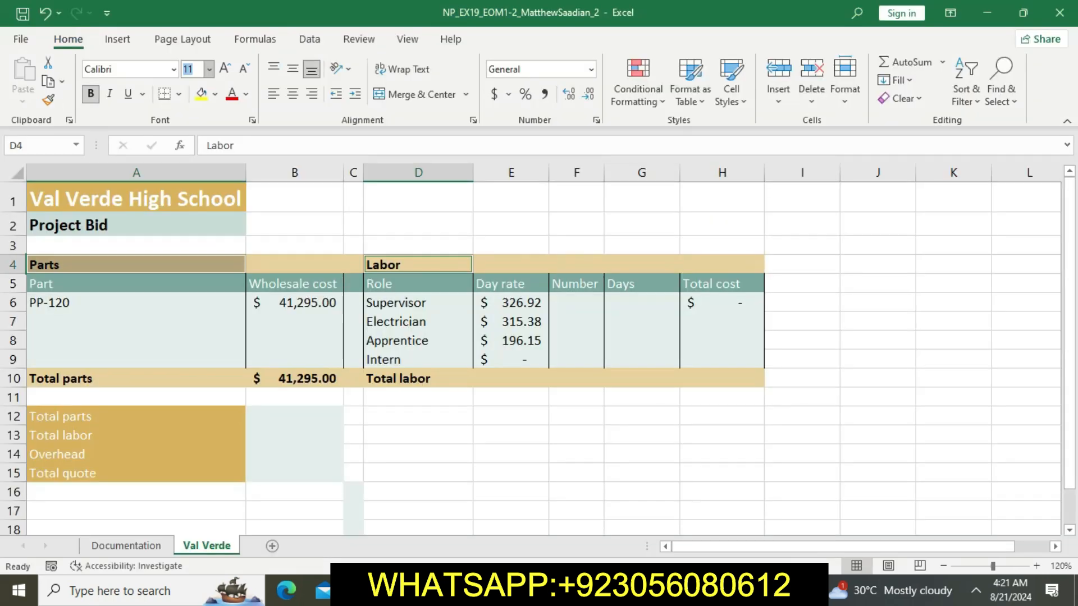
click(209, 69)
click(197, 161)
click(136, 172)
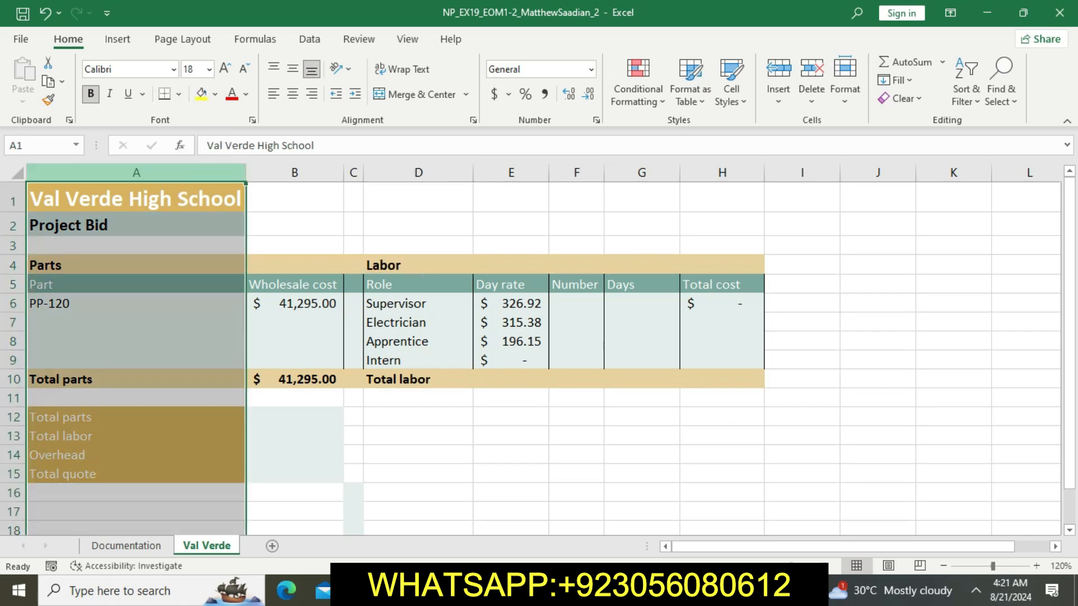
click(418, 455)
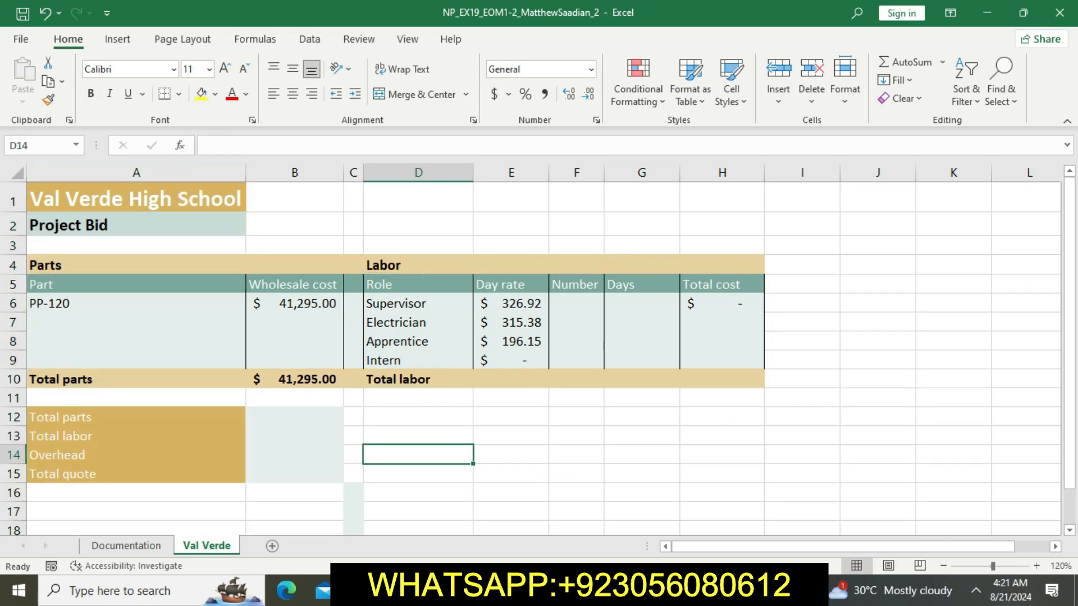
- Read project step 6 and Table 1 in Word, and enter 1, 1 and 2 in cells F6:F8 on Excel's Val Verde worksheet
key(alt+Tab)
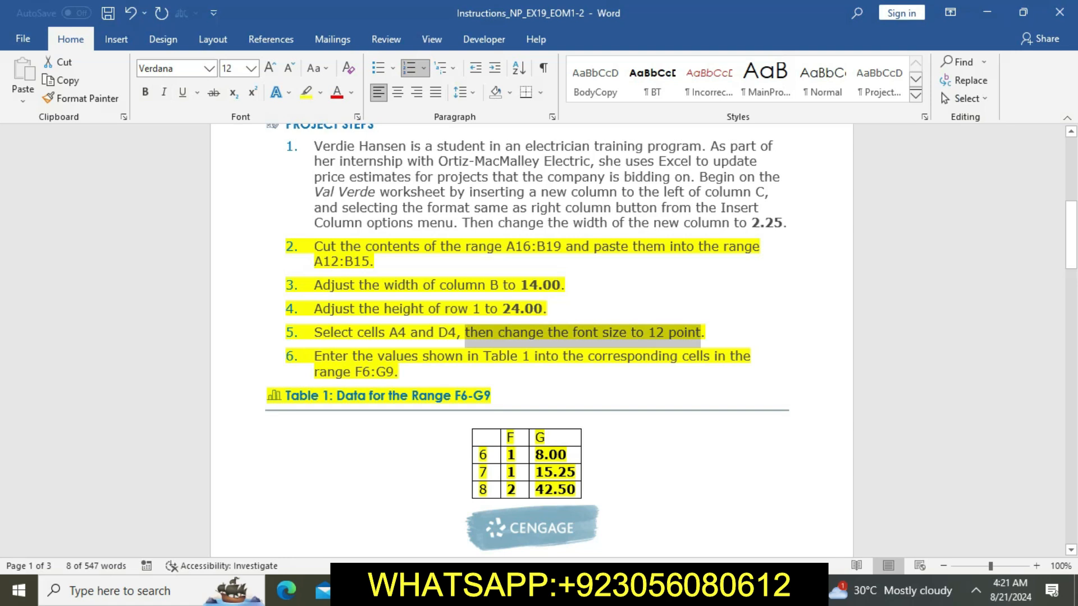
drag(315, 356, 491, 396)
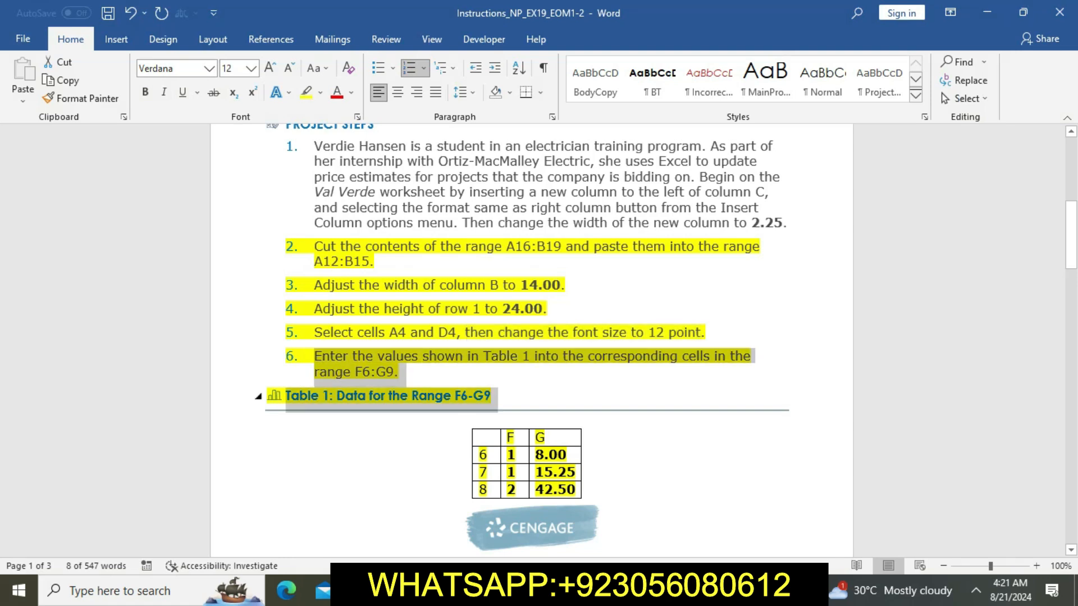
click(583, 455)
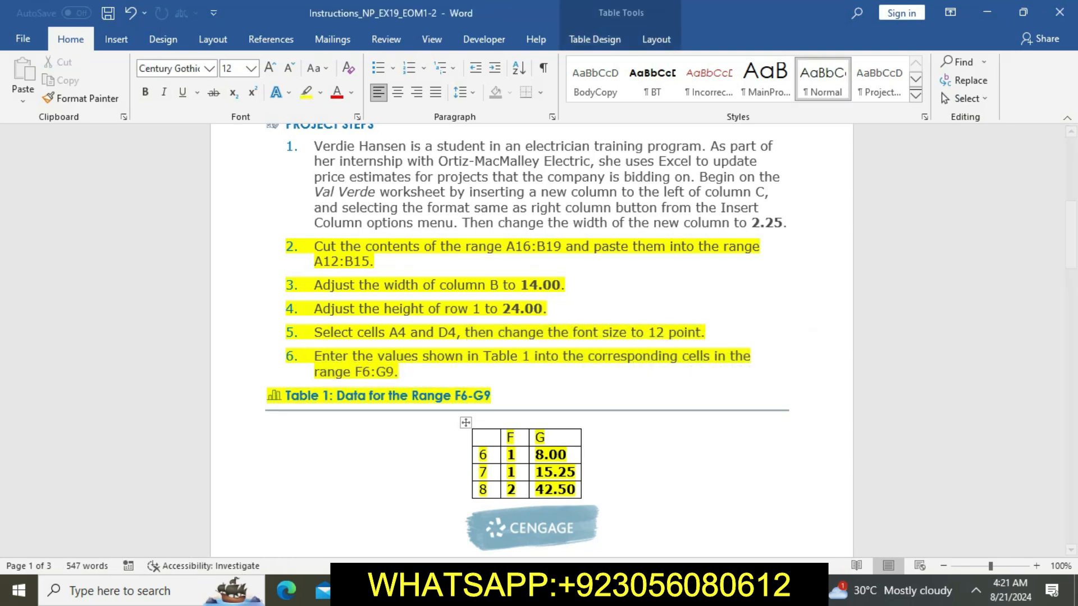
key(alt+Tab)
click(576, 303)
text(1)
key(Return)
text(1)
key(Return)
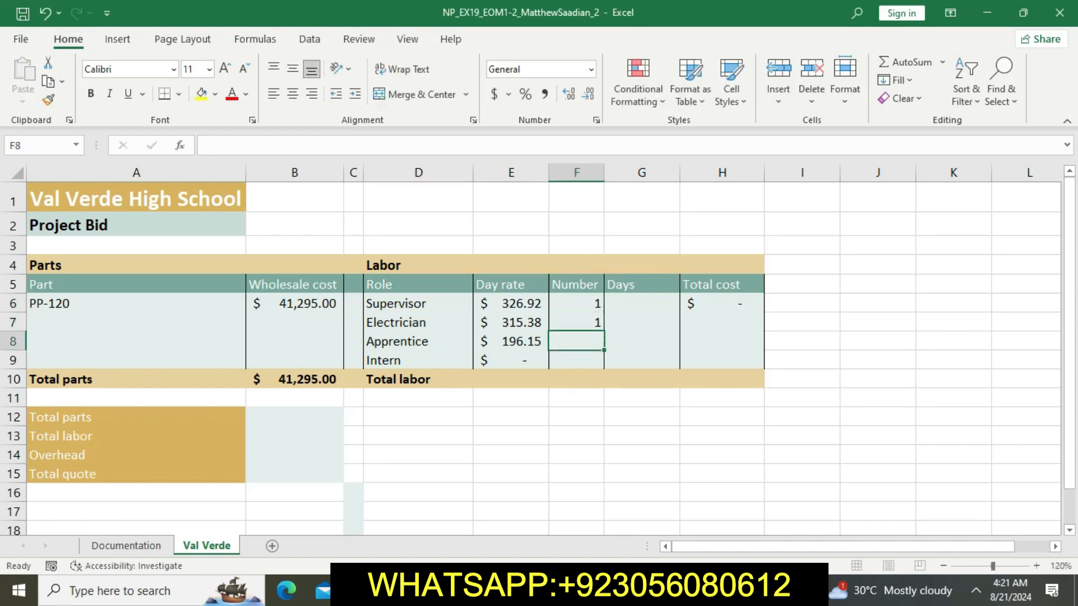
text(2)
key(Return)
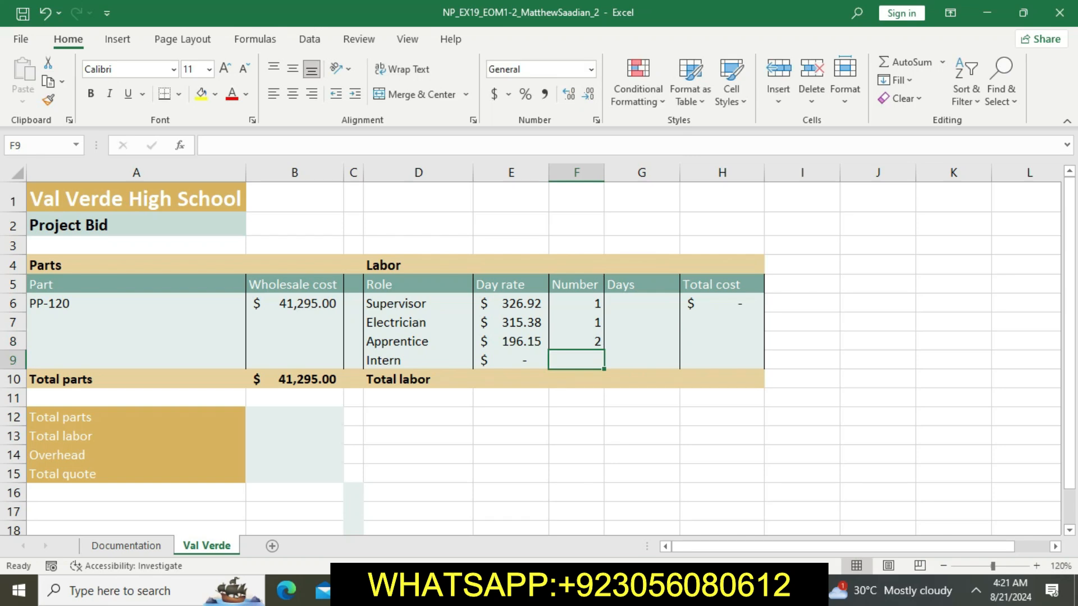
- Enter the days 8.00, 15.25 and 42.50 in cells G6:G8 in Excel, checking each value against Table 1 in Word
click(641, 304)
key(alt+Tab)
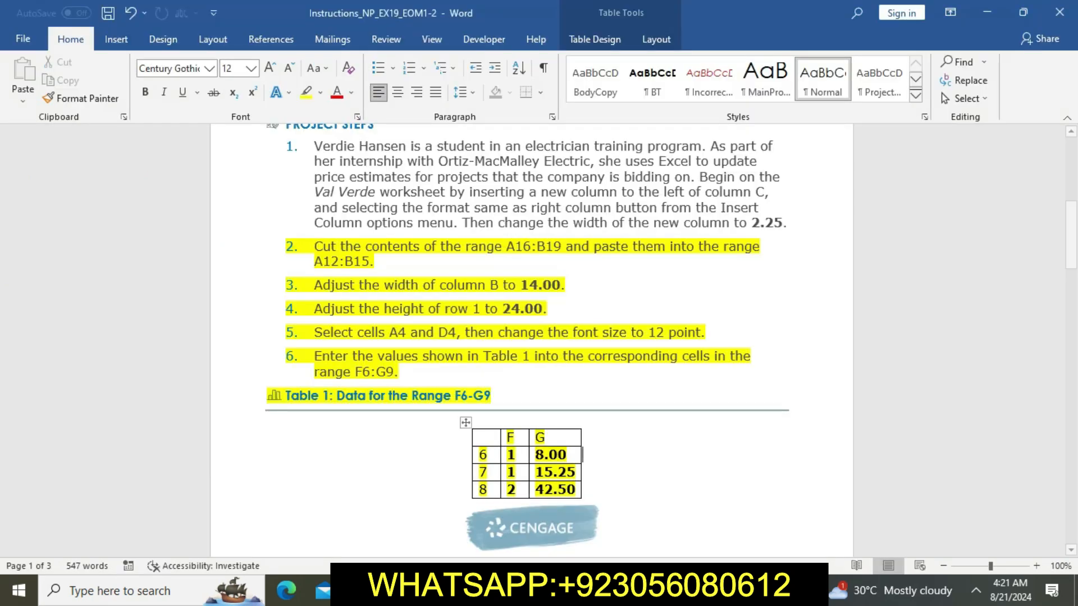
key(alt+Tab)
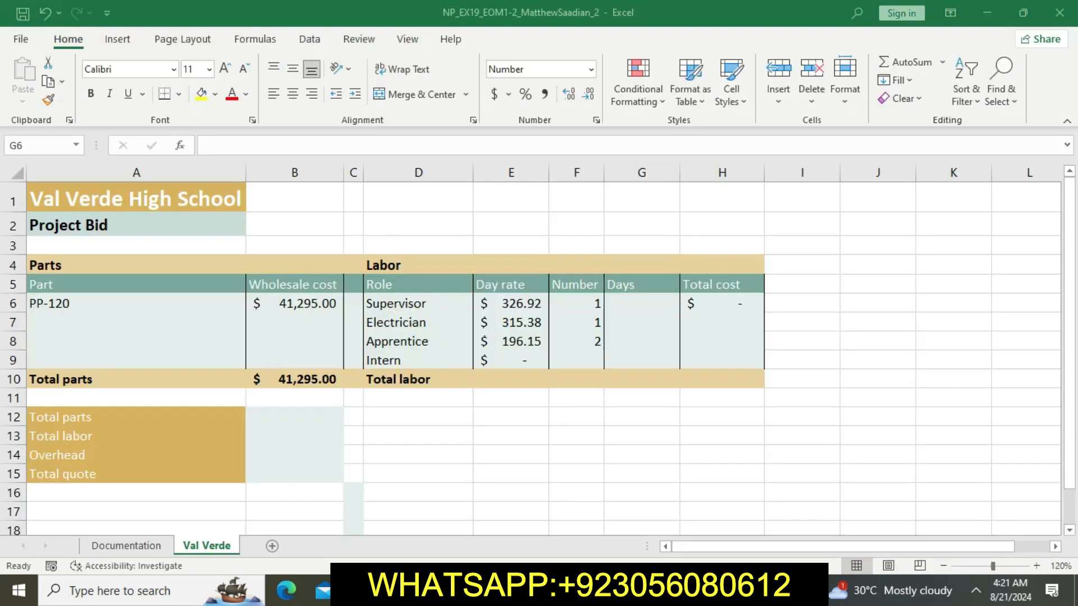
text(8.00)
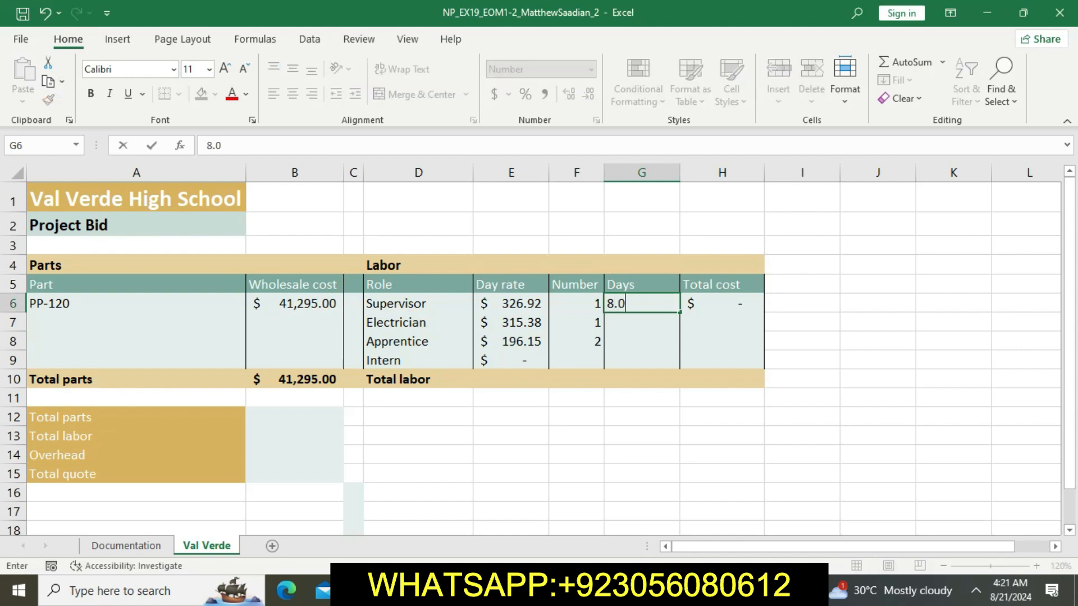
key(Return)
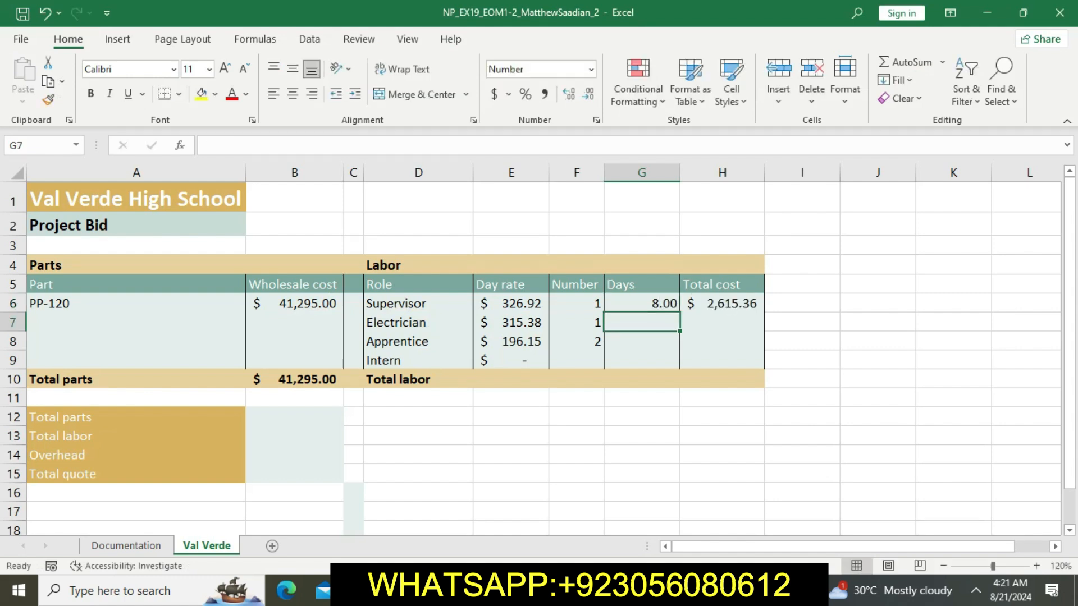
key(alt+Tab)
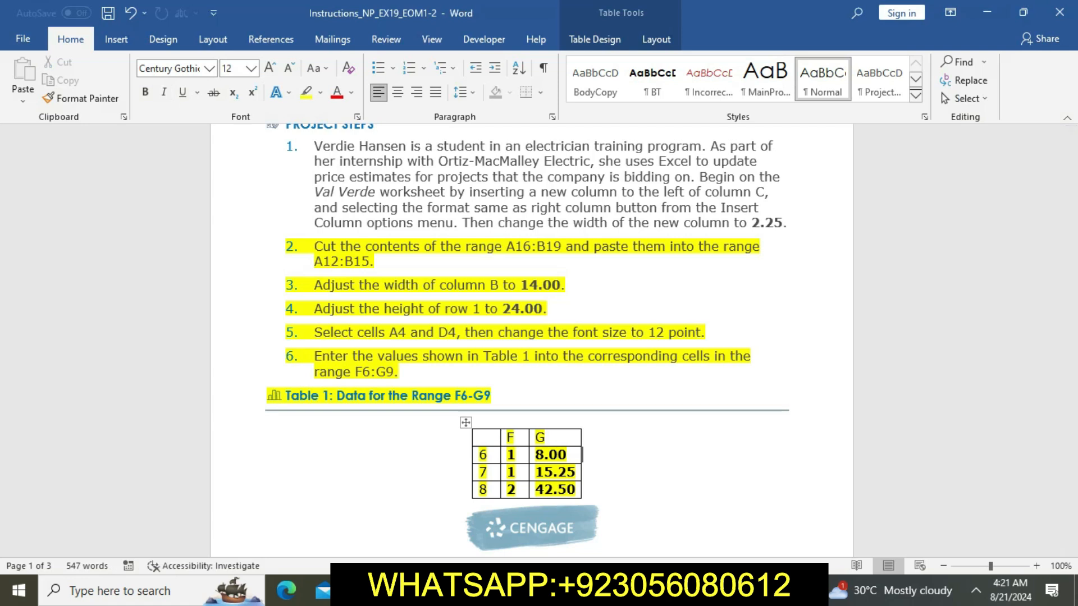
key(alt+Tab)
text(15.25)
key(Return)
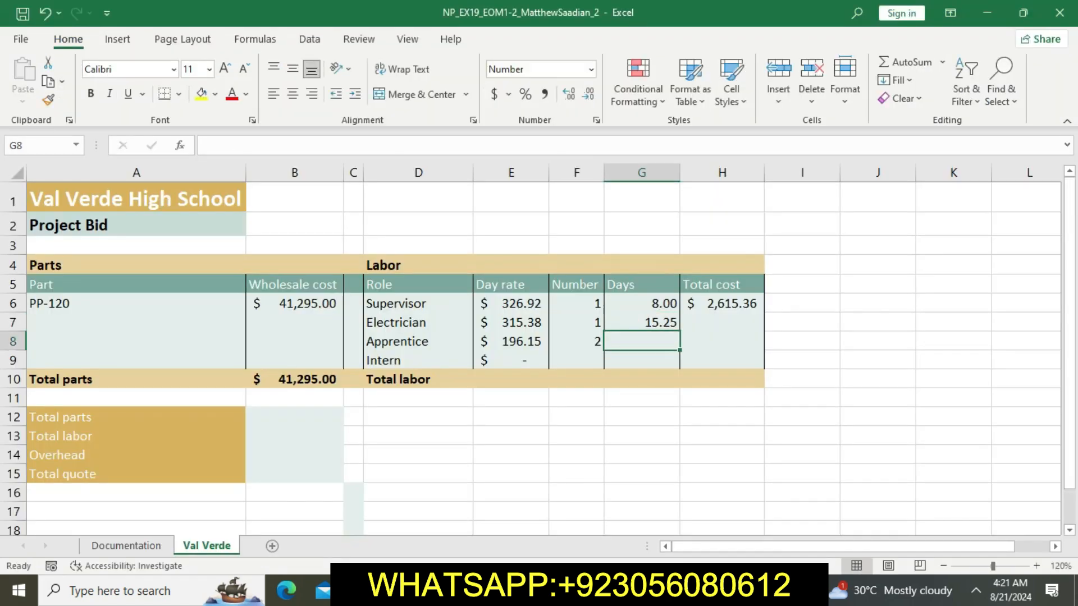
key(alt+Tab)
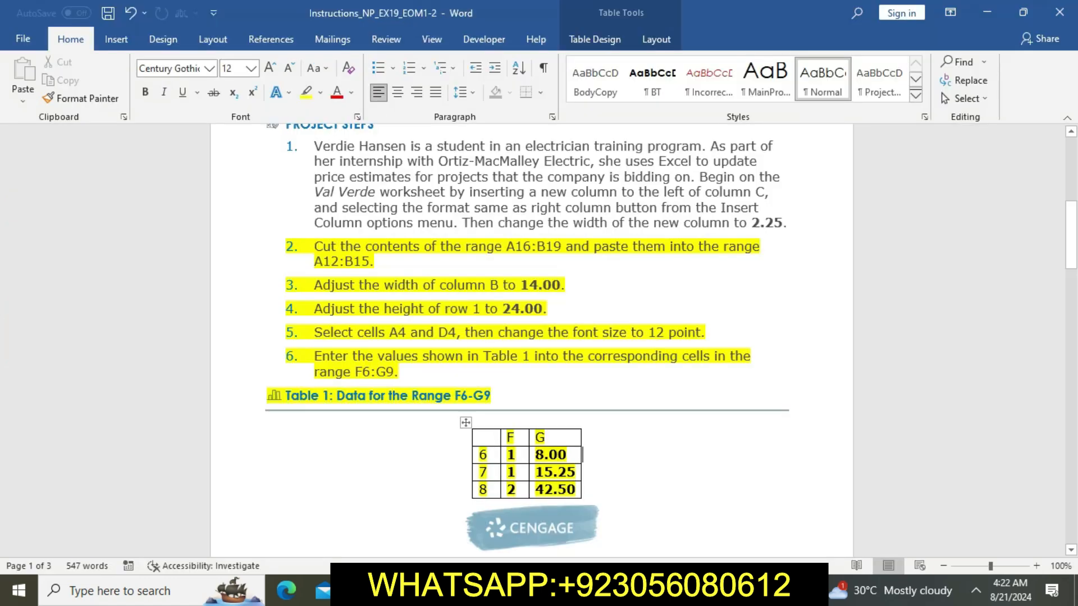
key(alt+Tab)
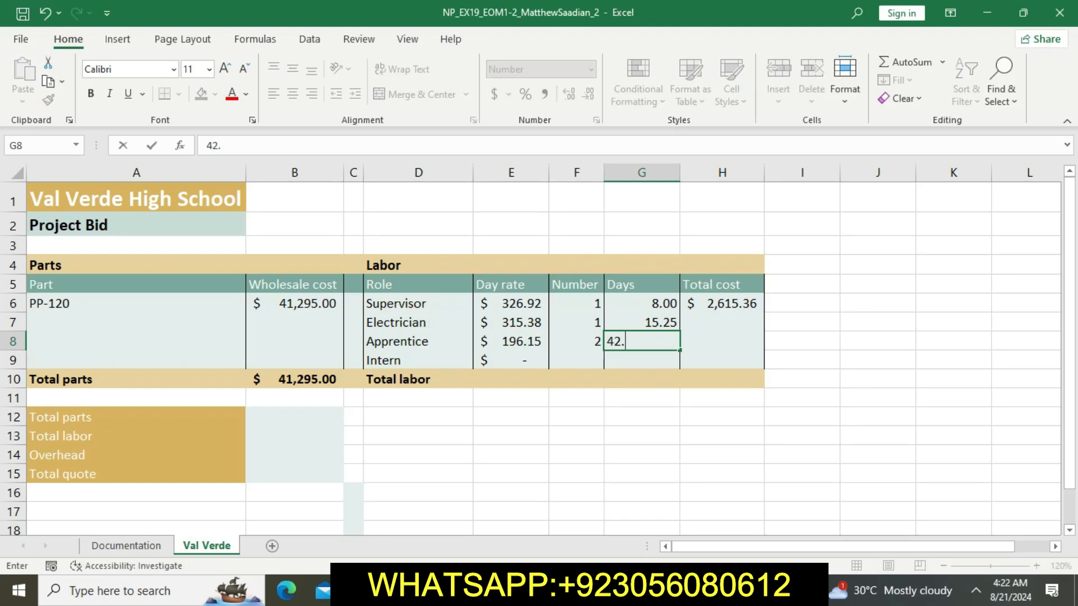
text(50)
key(Return)
- Find Table 1's row 9 on the next page in Word and enter 2 in F9 and 42.50 in G9 in Excel
key(alt+Tab)
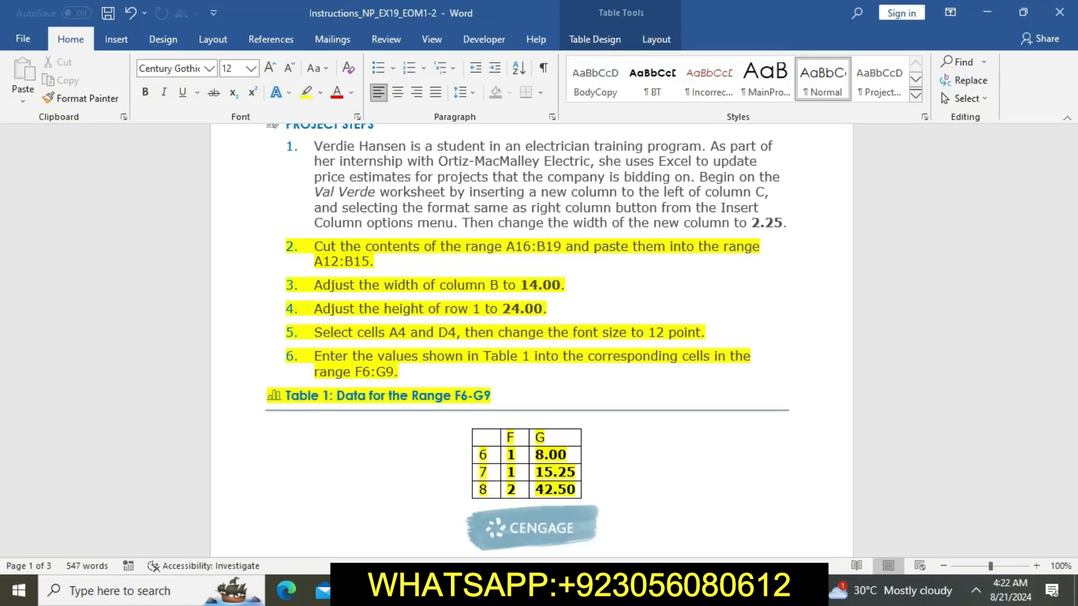
scroll(528, 337, down, 2)
scroll(582, 220, down, 3)
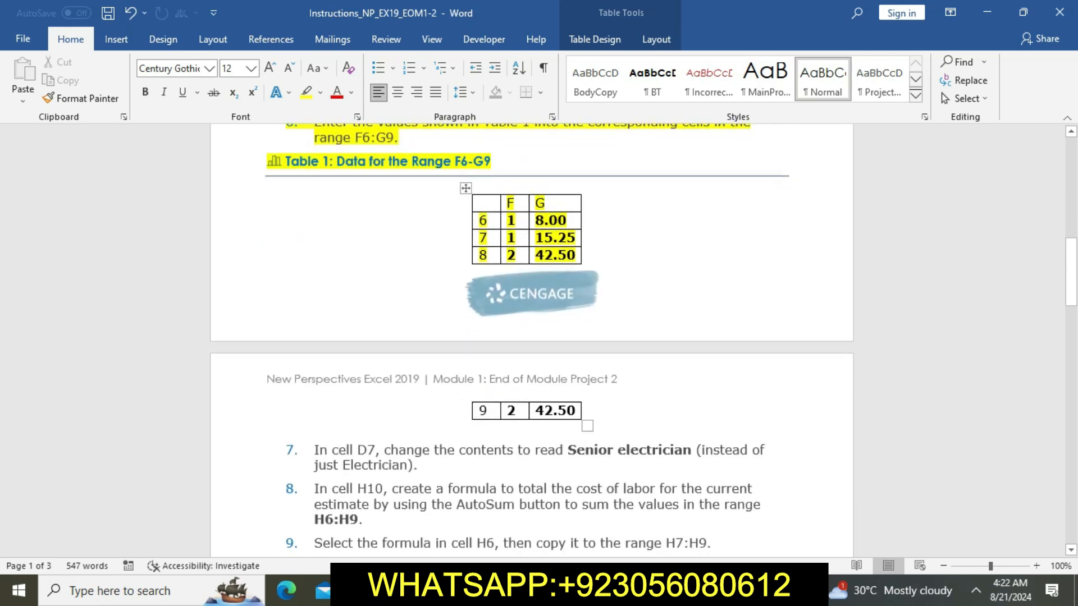
key(alt+Tab)
key(Left)
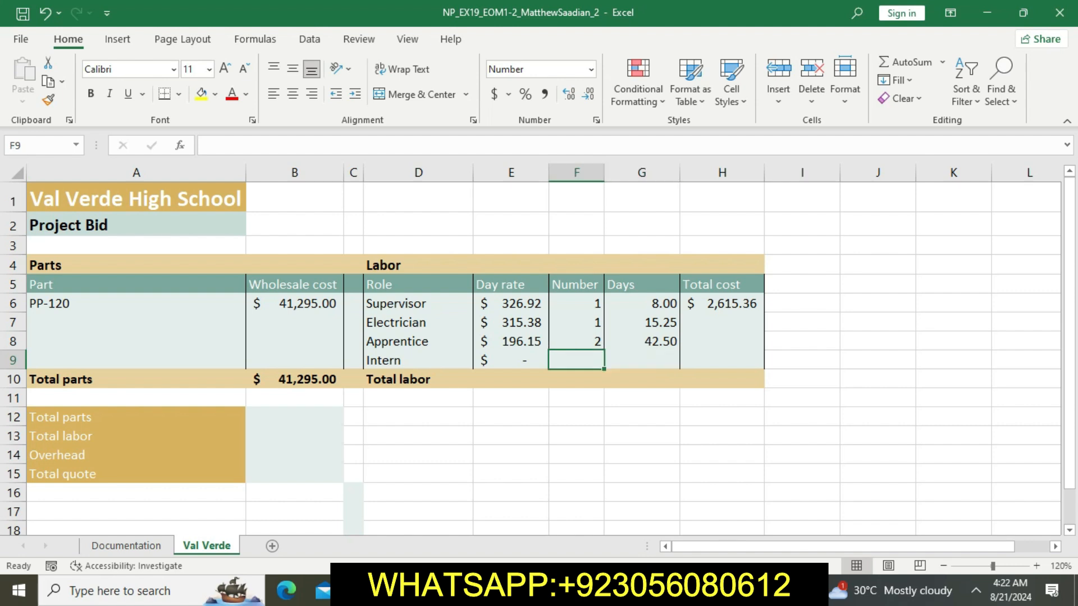
text(2)
key(Tab)
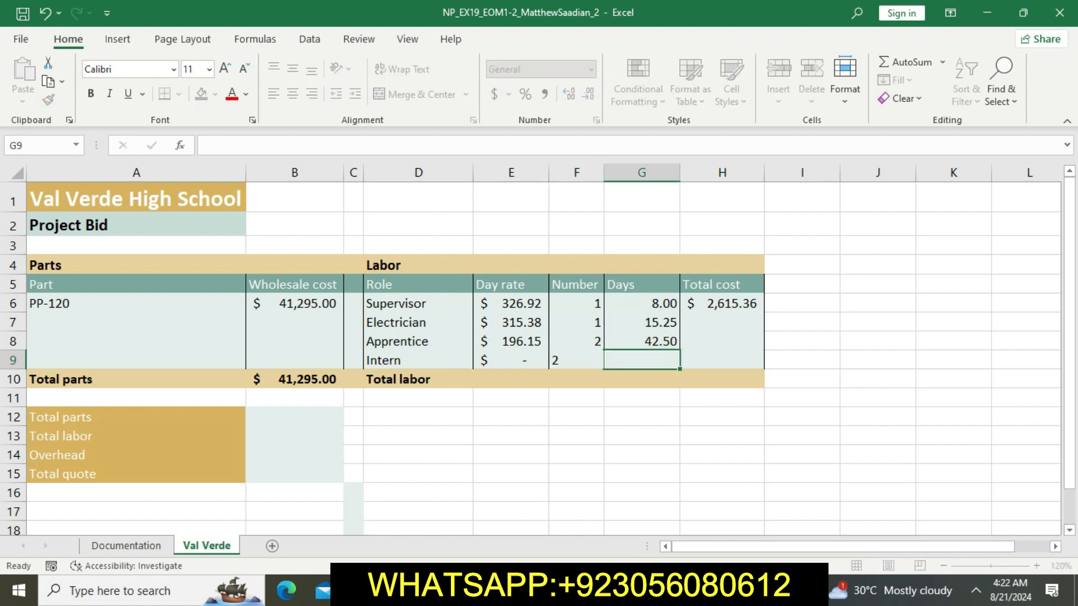
key(alt+Tab)
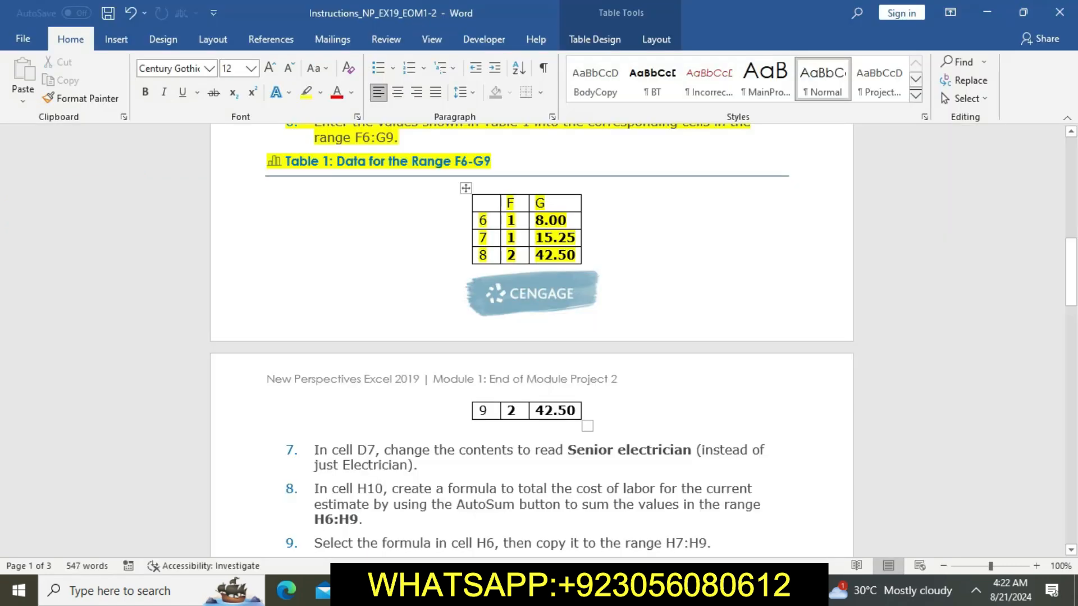
click(521, 591)
text(42.50)
key(Return)
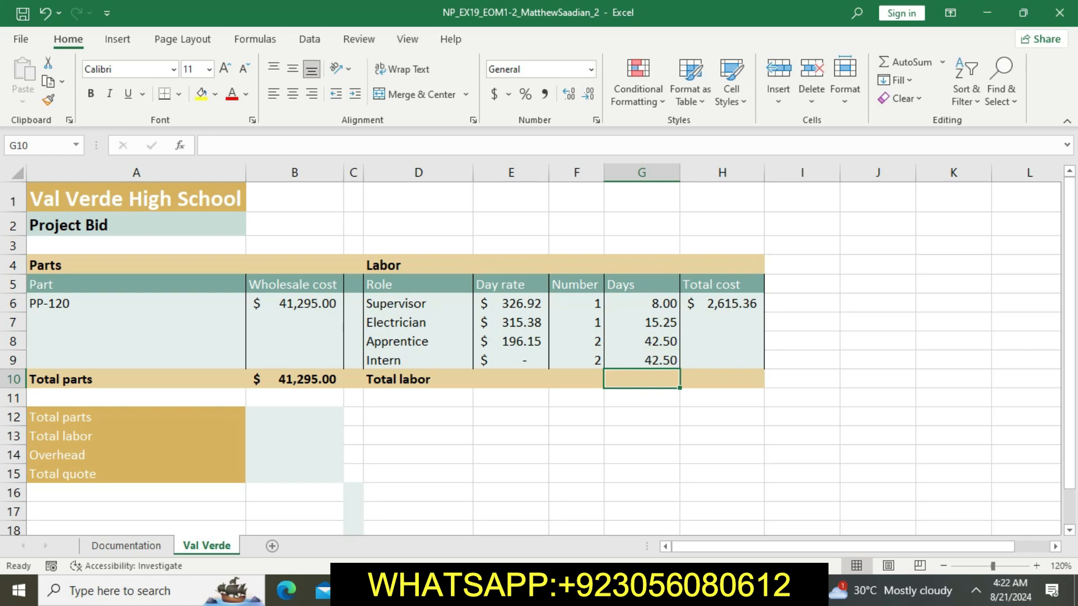
- Switch to the Word instructions and remove the yellow highlighting from project steps 2 to 6 and Table 1
click(481, 591)
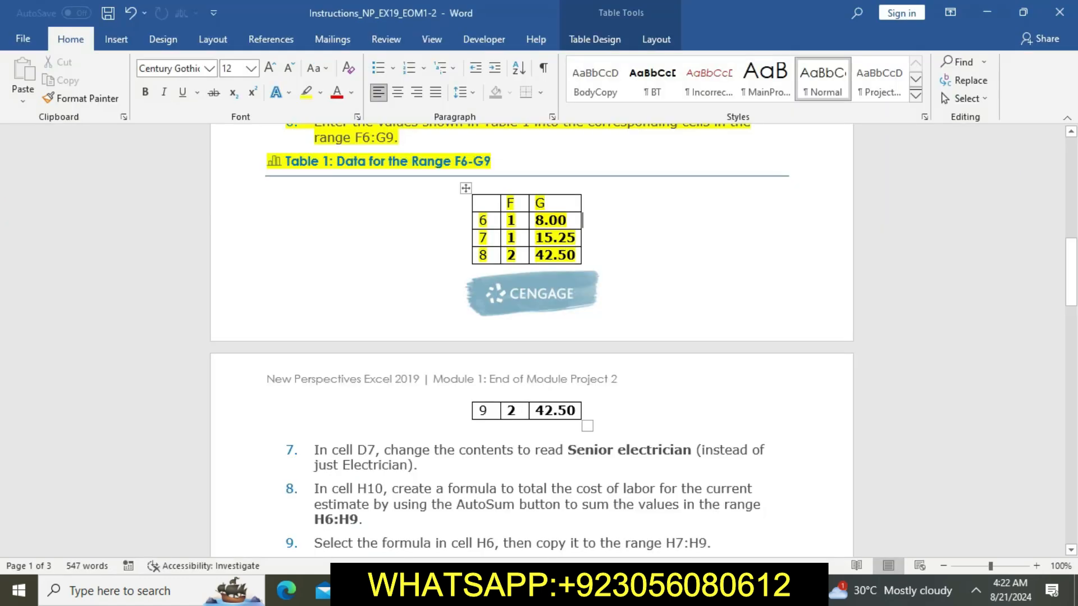
scroll(532, 340, down, 3)
scroll(532, 340, down, 3)
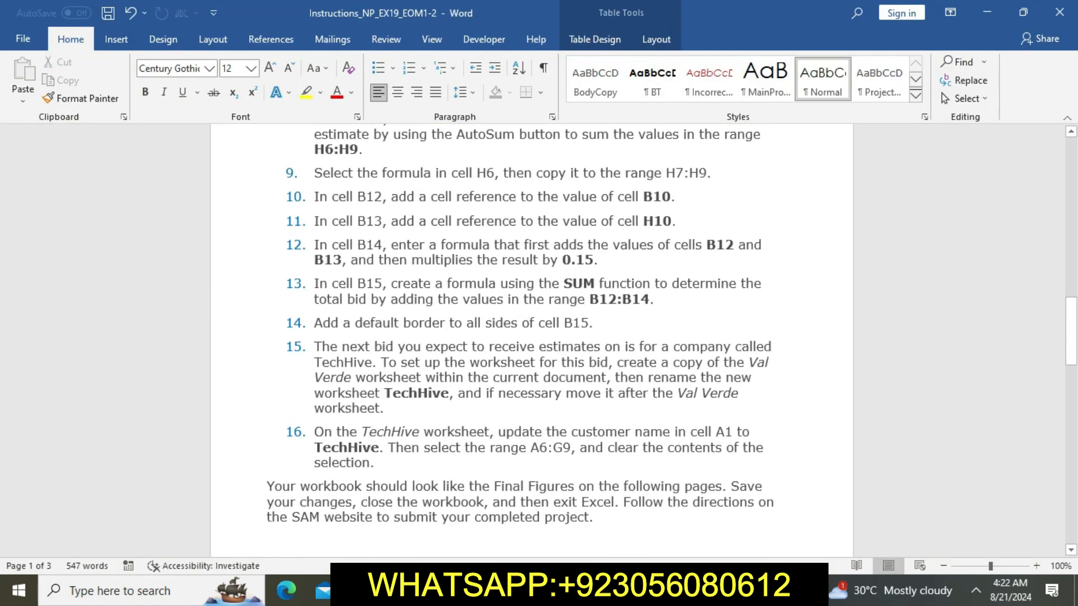
scroll(532, 340, up, 5)
scroll(531, 340, up, 5)
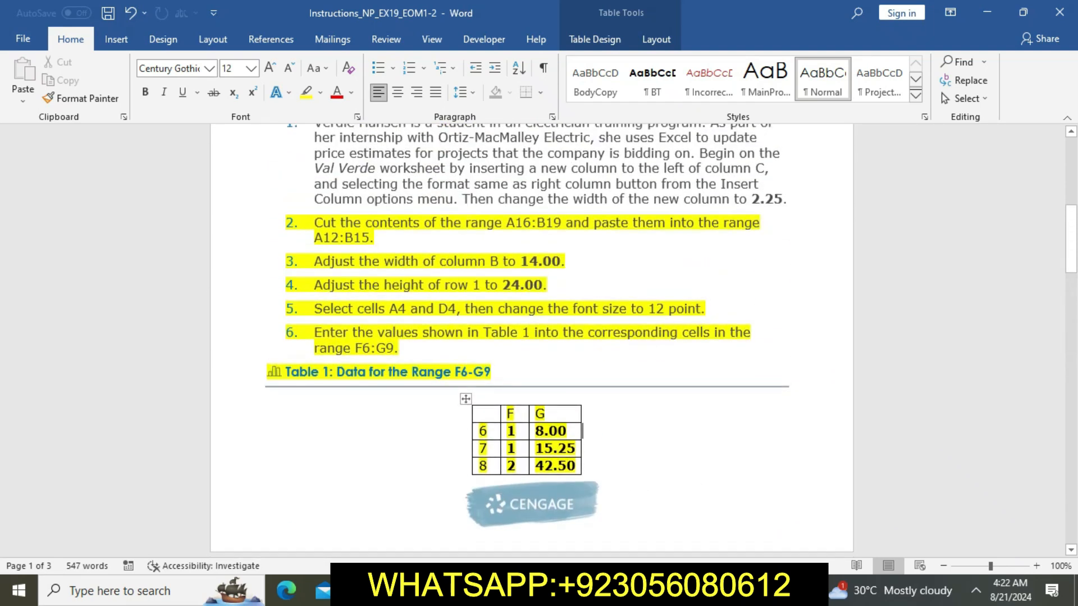
drag(315, 223, 583, 466)
click(654, 434)
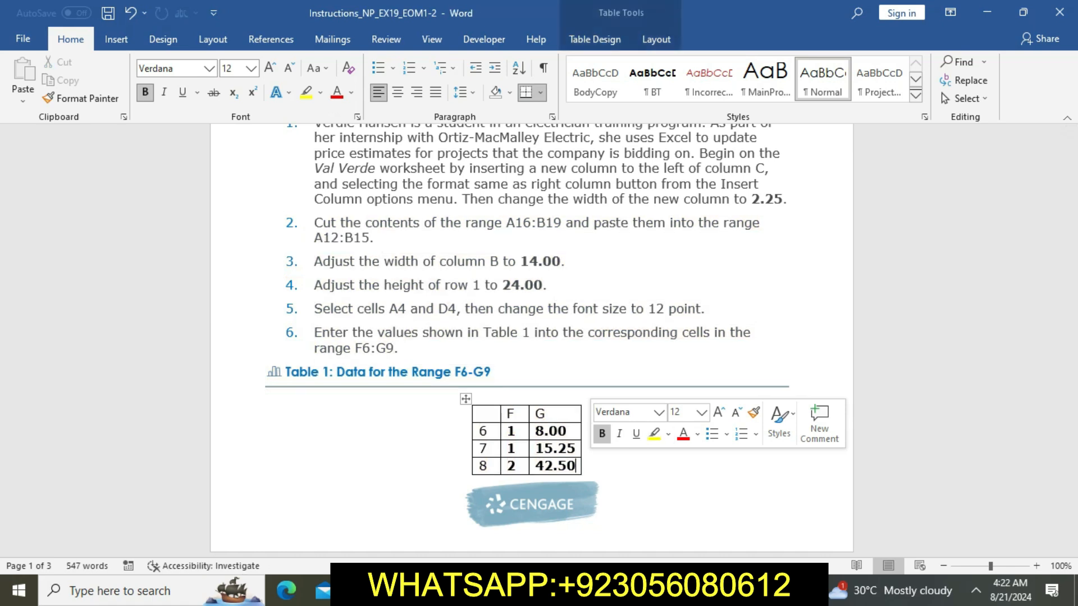
- Highlight project step 7 in yellow and select its text from "Senior electrician" to the end of the step
scroll(531, 341, down, 7)
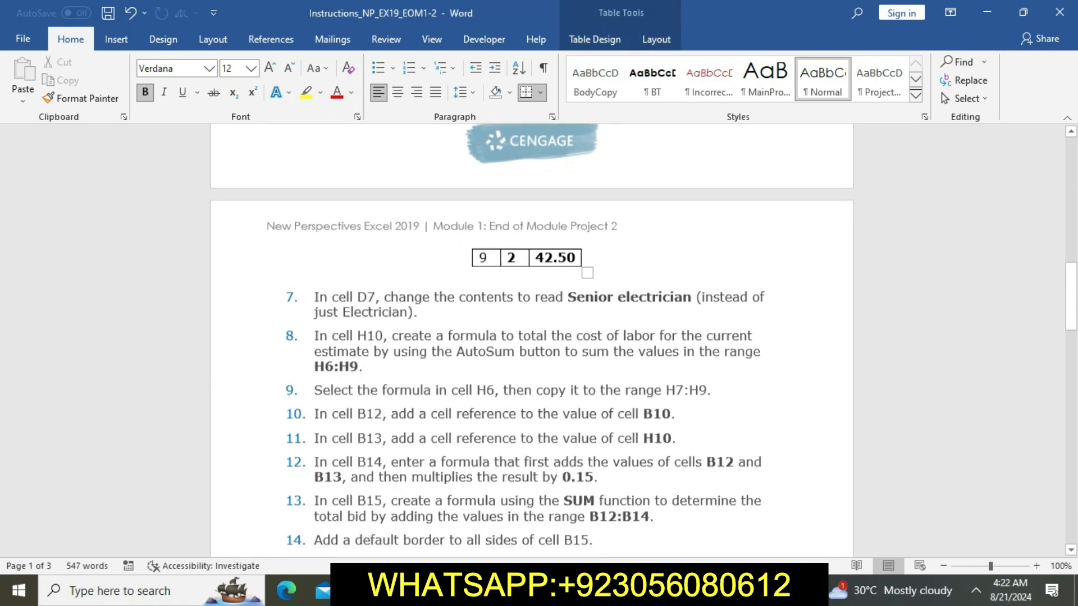
triple_click(320, 296)
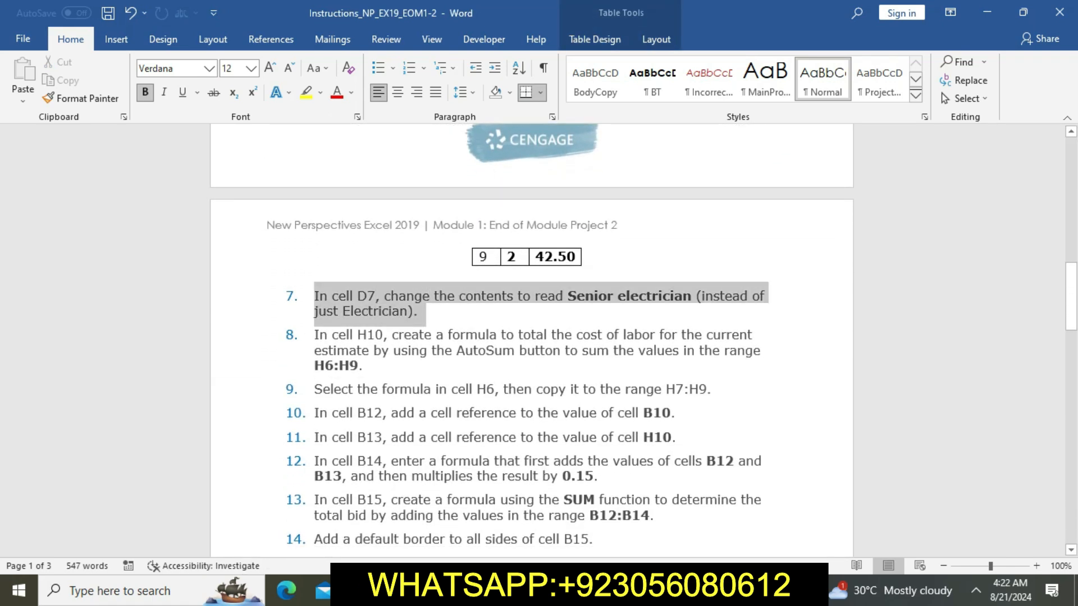
click(512, 282)
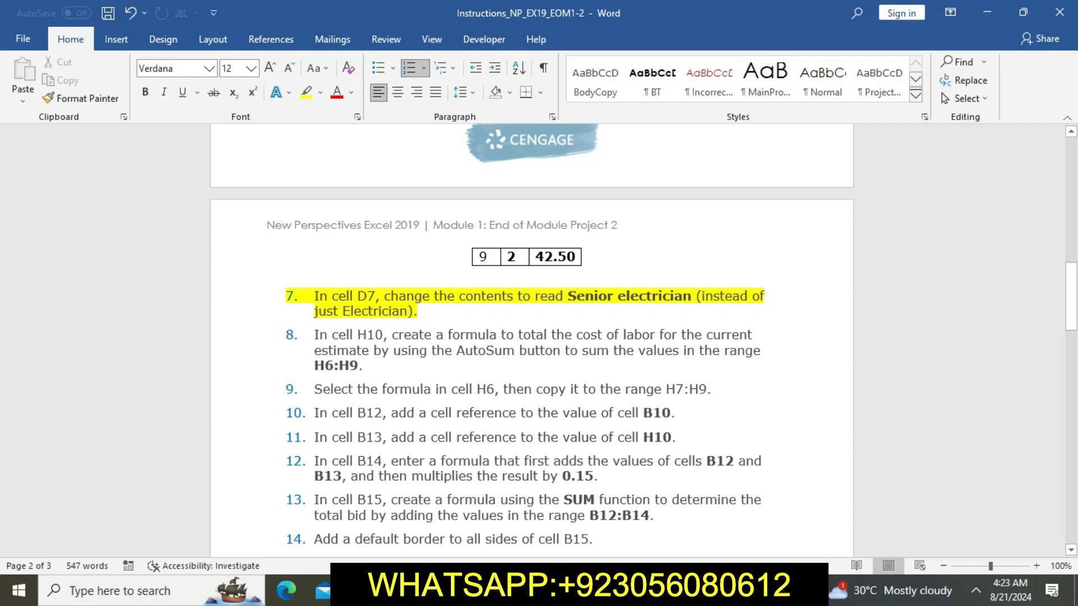
drag(568, 295, 425, 312)
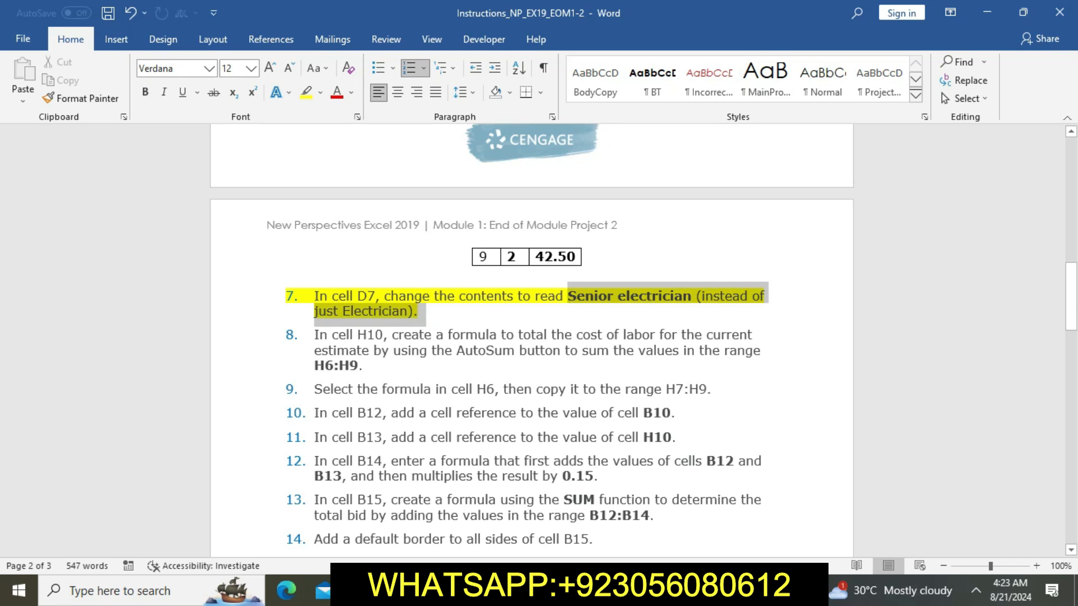
- Copy the words "Senior electrician" from project step 7 in the Word instructions
click(418, 312)
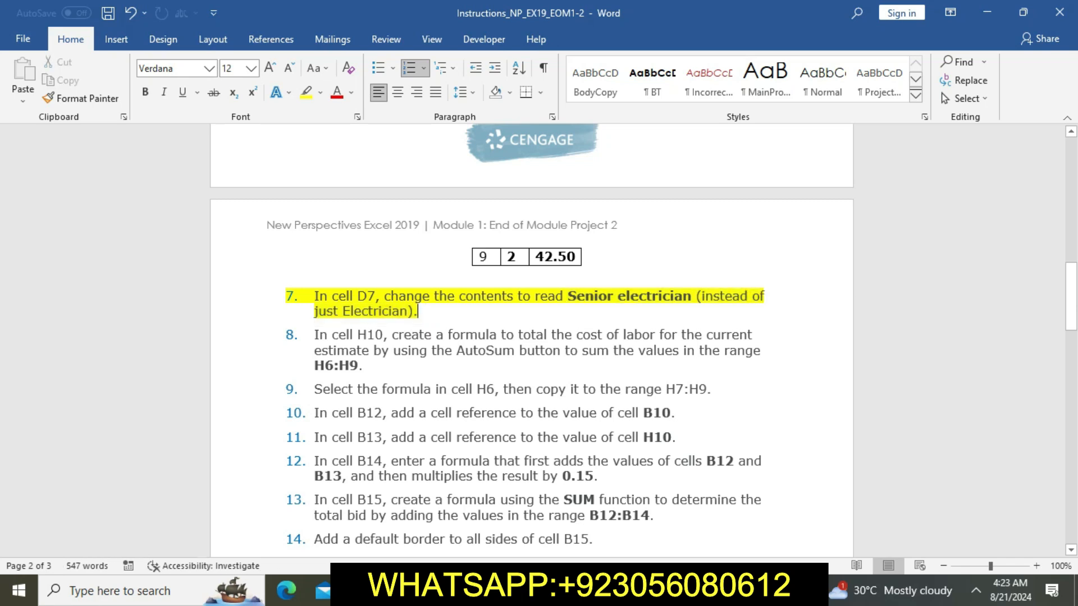
drag(568, 296, 696, 296)
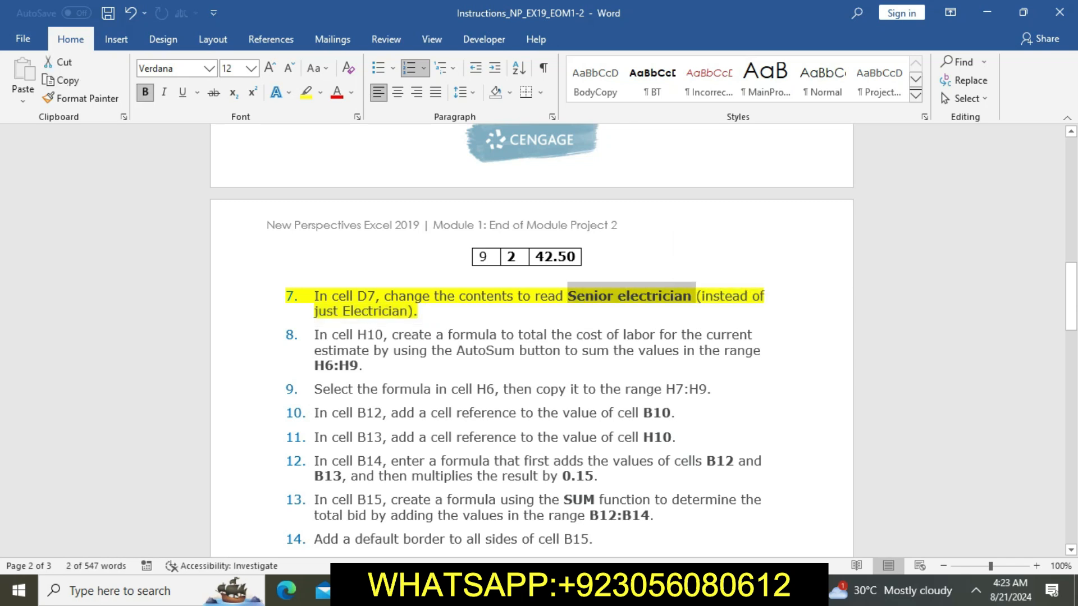
key(ctrl+c)
- Switch to Excel and replace the contents of cell D7 with the copied text "Senior electrician"
key(alt+Tab)
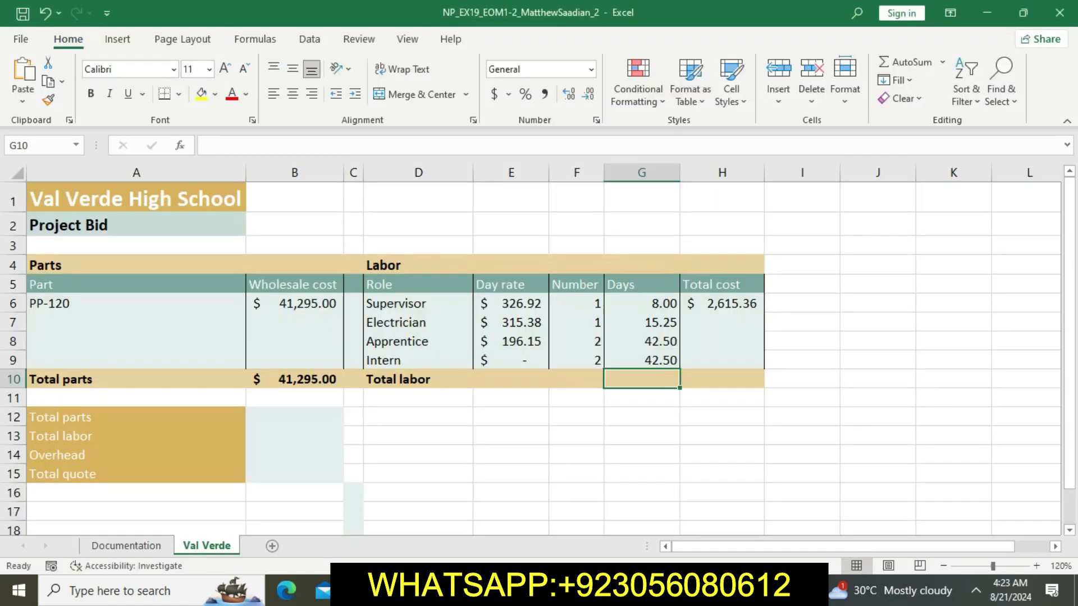
click(418, 323)
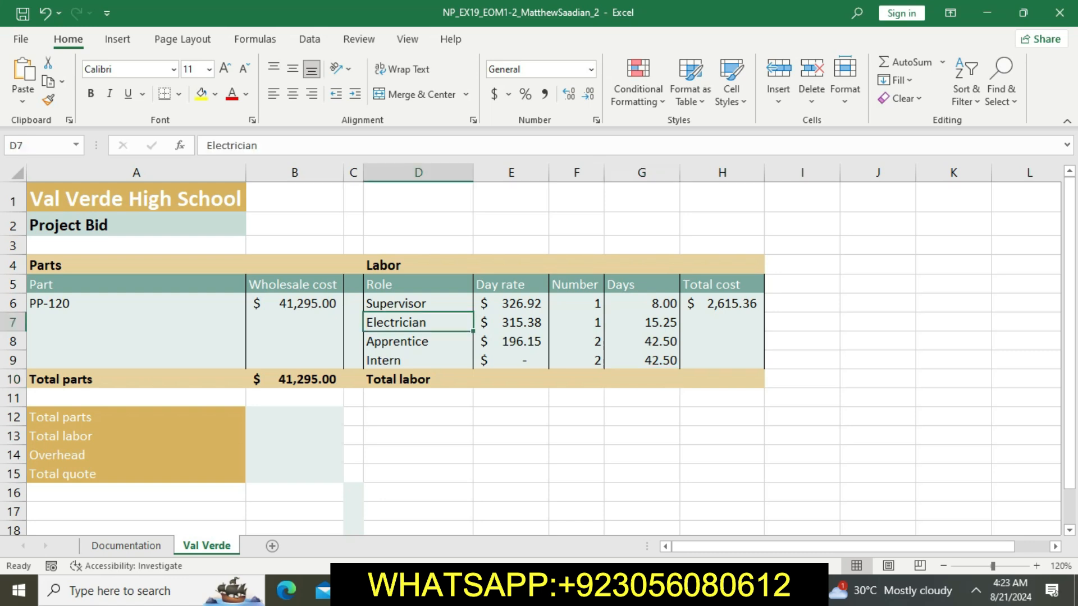
key(F2)
key(BackSpace)
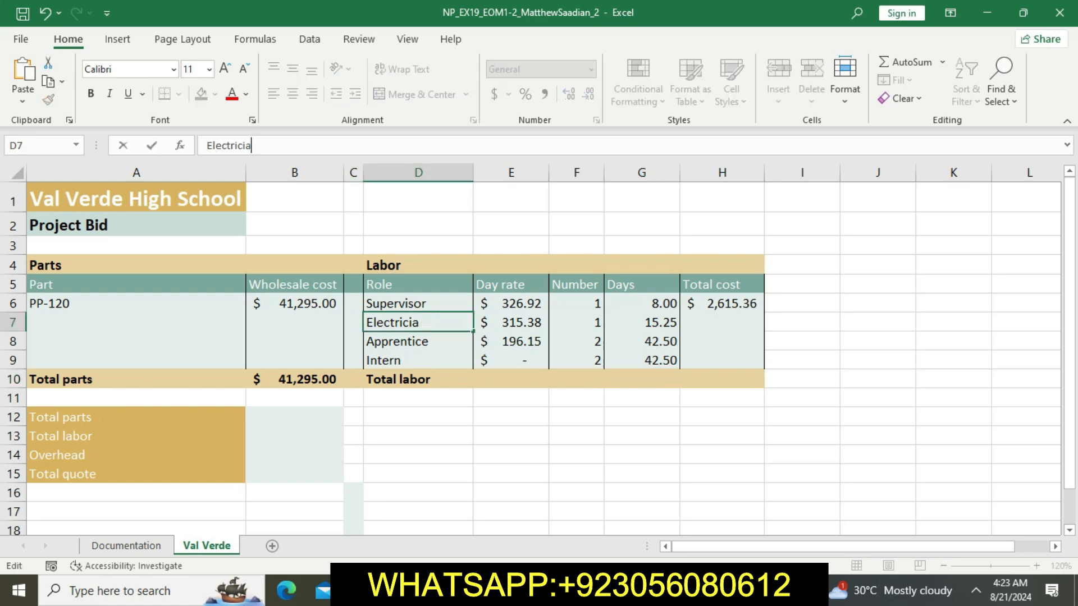
key(BackSpace)
key(BackSpace)
key(BackSpace)
key(BackSpace)
key(BackSpace)
key(BackSpace)
key(BackSpace)
key(BackSpace)
key(BackSpace)
key(BackSpace)
key(ctrl+v)
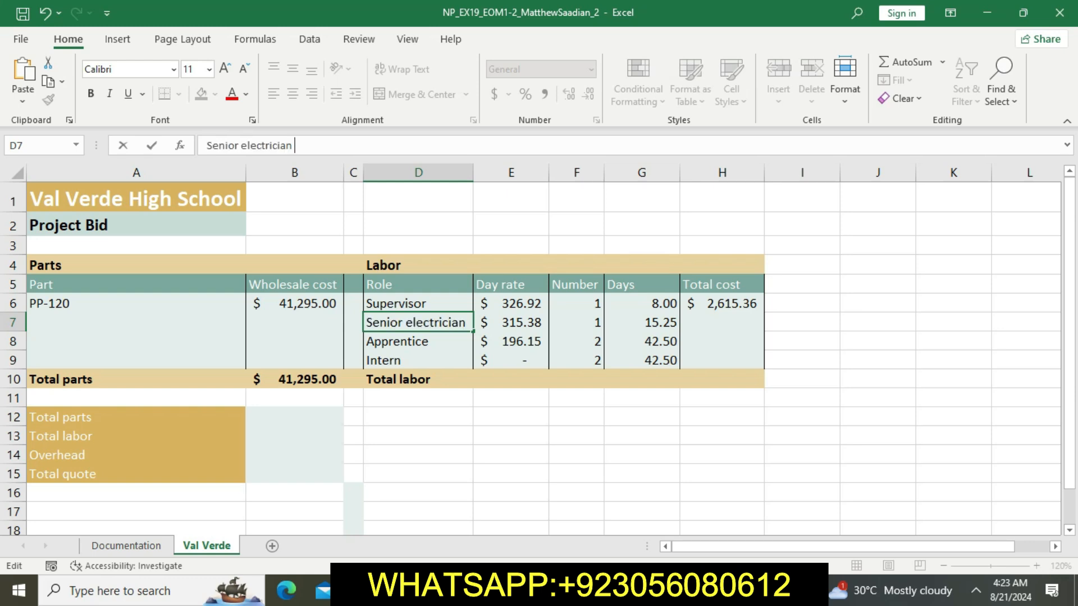
key(Return)
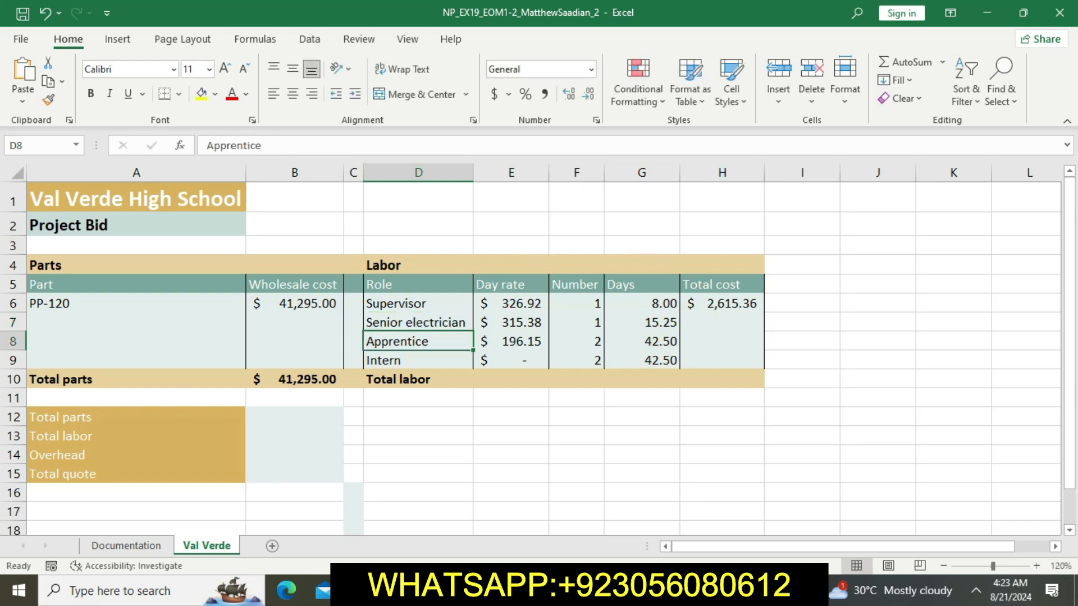
- In the Word instructions, remove the yellow highlighting from project step 7, then highlight step 8 in yellow and select its text
key(alt+Tab)
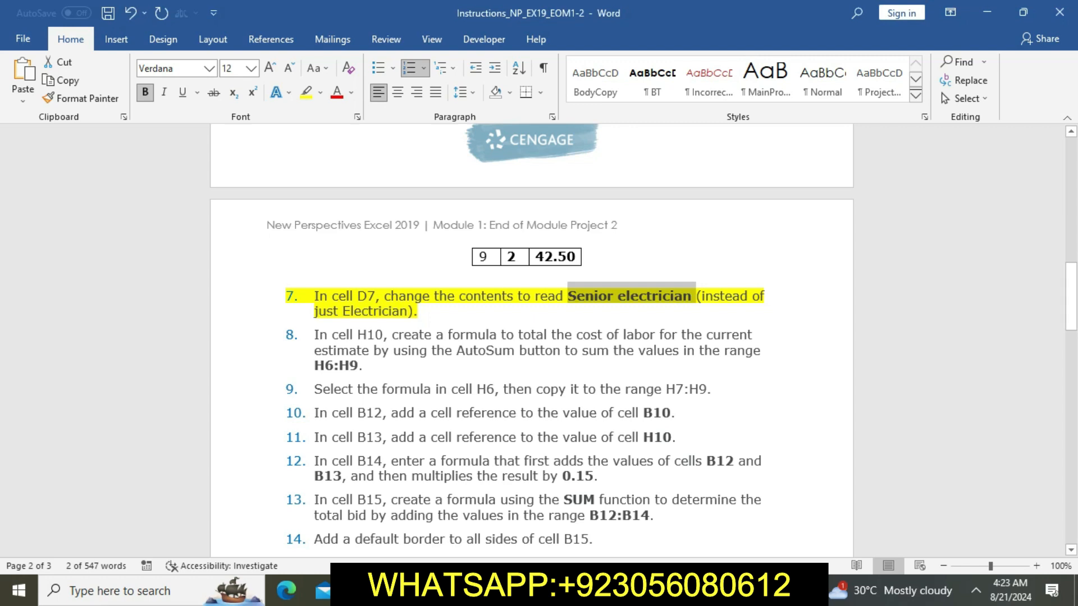
click(419, 312)
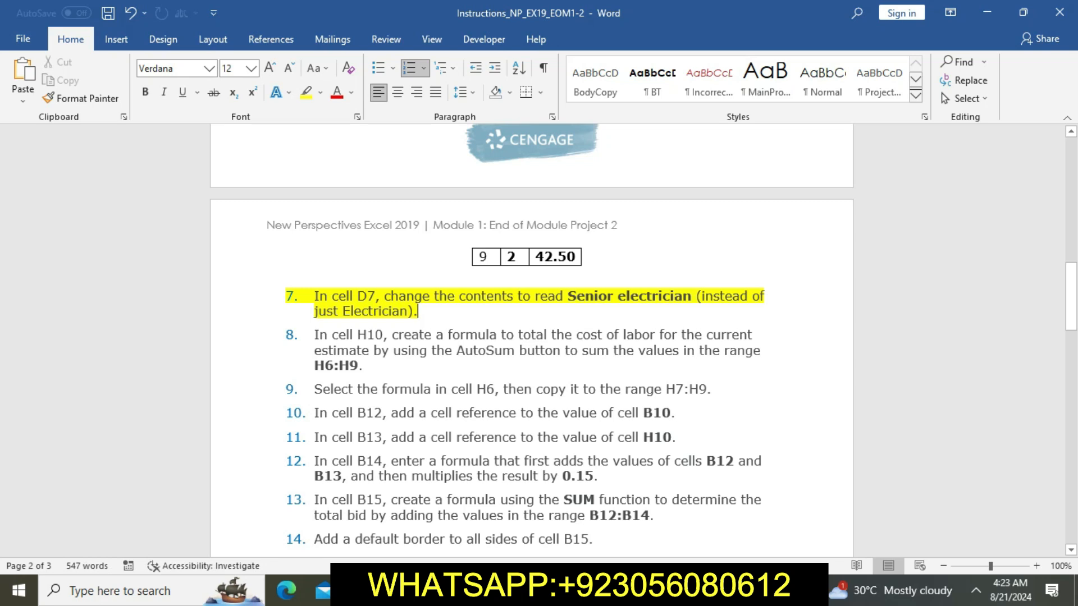
drag(315, 297, 449, 313)
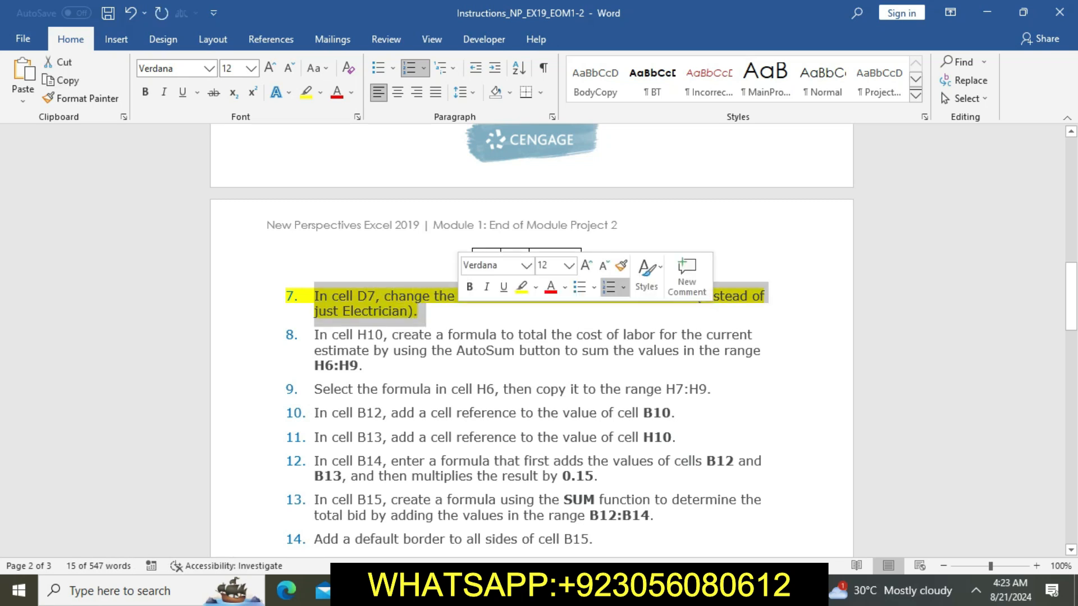
click(522, 287)
drag(315, 335, 371, 365)
click(441, 333)
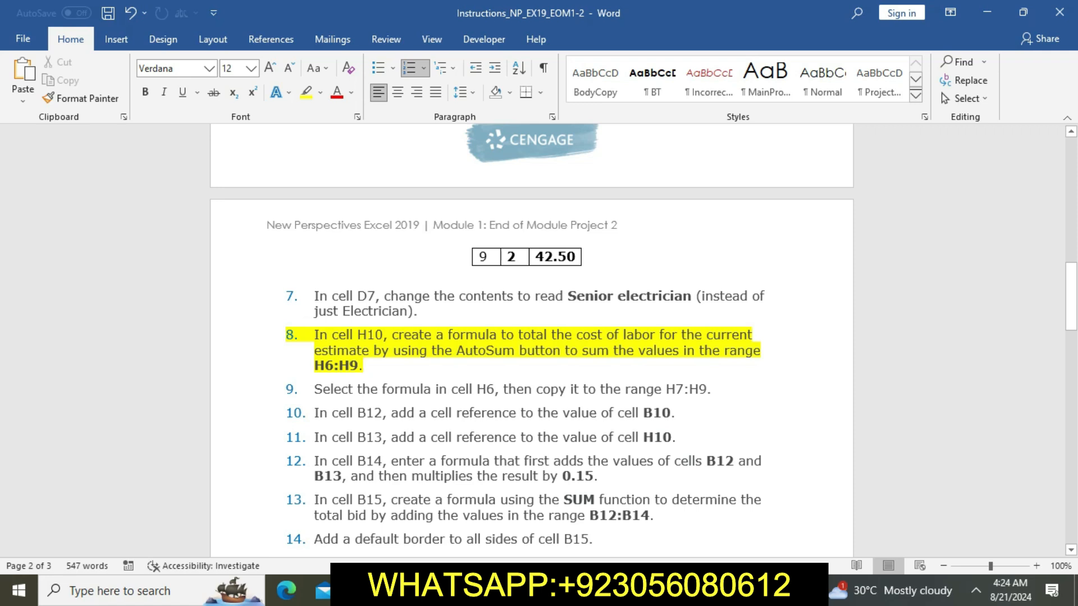
key(ctrl+shift+Up)
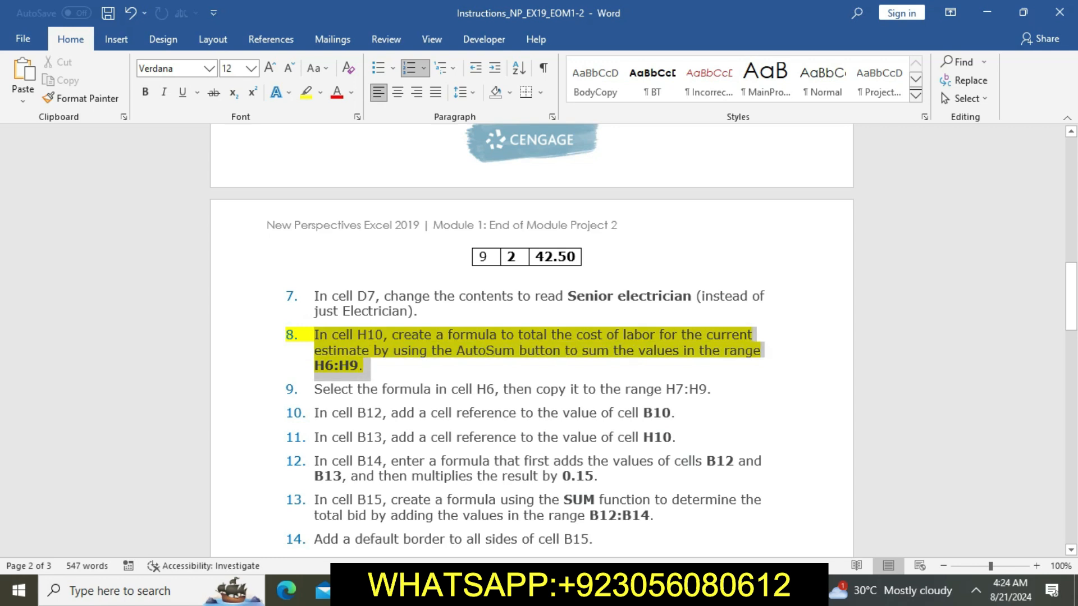
- Switch to Excel and try to total the labor costs by applying AutoSum to the range H6:H9
key(alt+Tab)
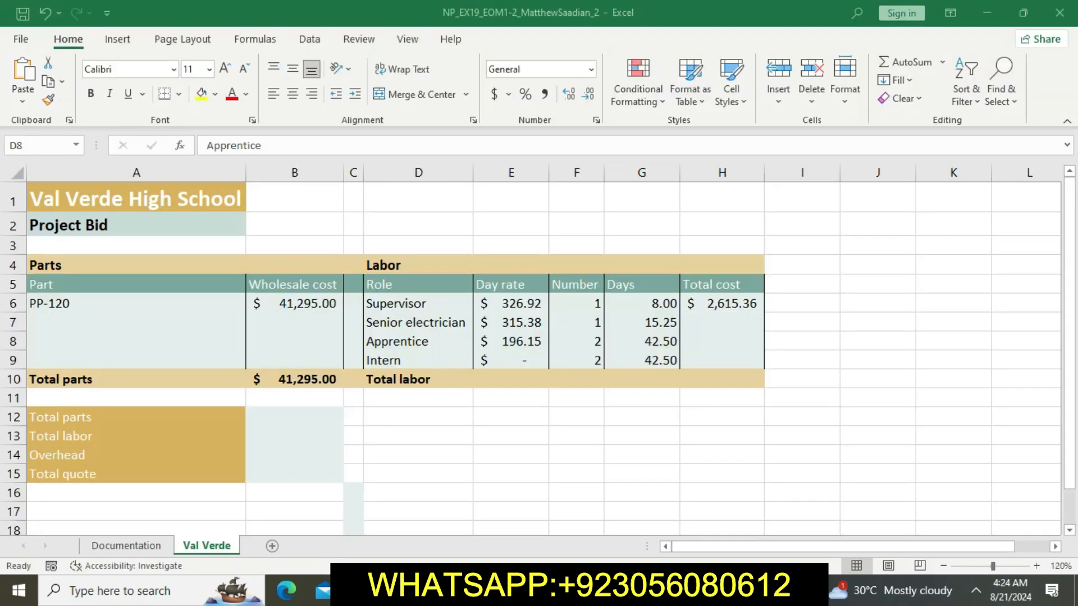
click(722, 304)
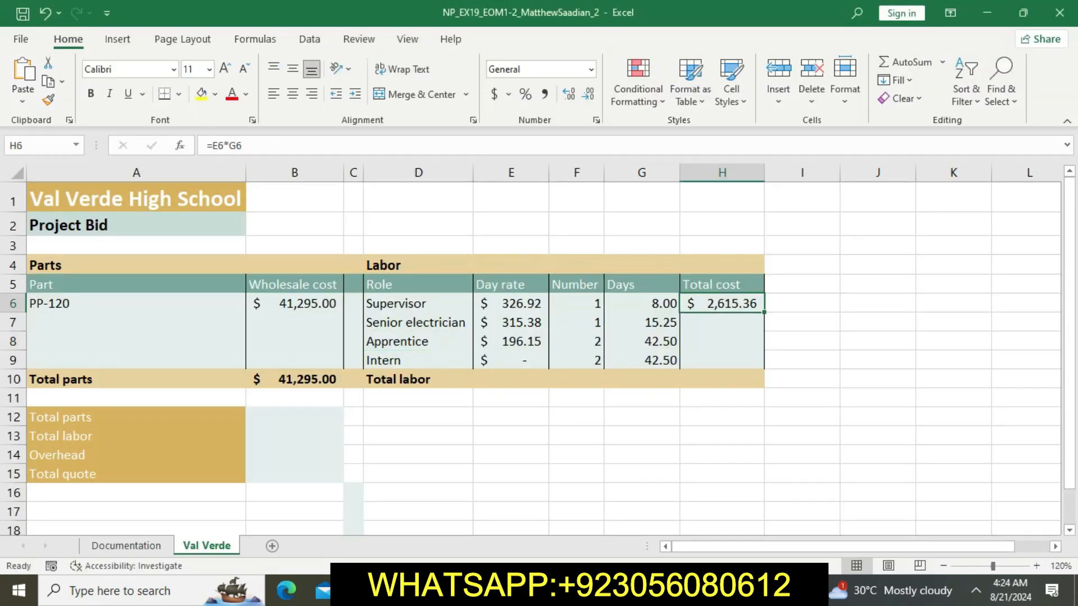
key(shift+Down)
key(shift+Down)
key(shift+Down)
key(shift+Down)
key(shift+Up)
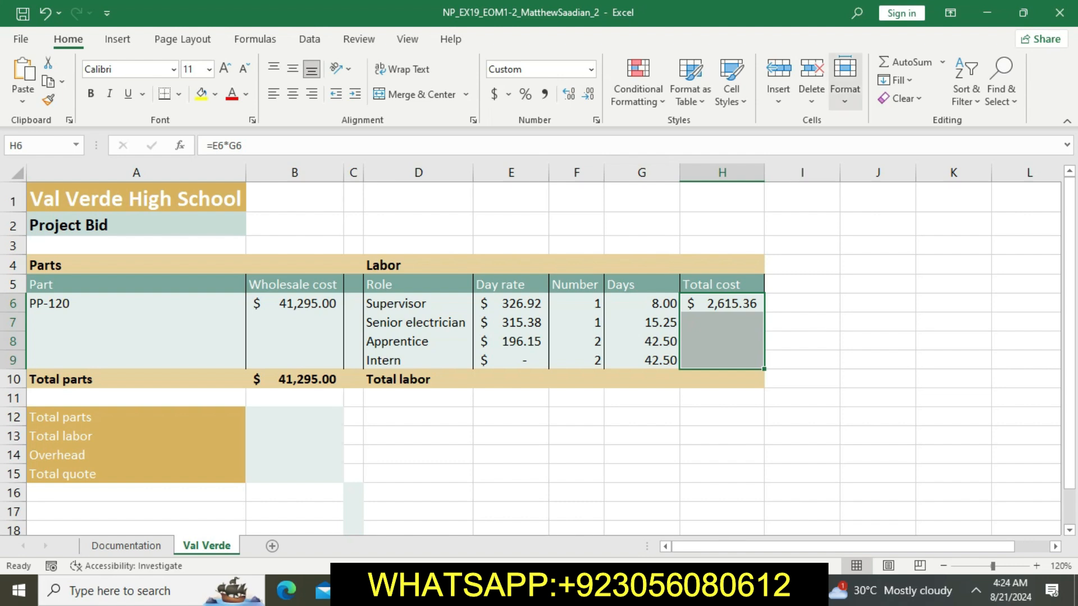
click(906, 62)
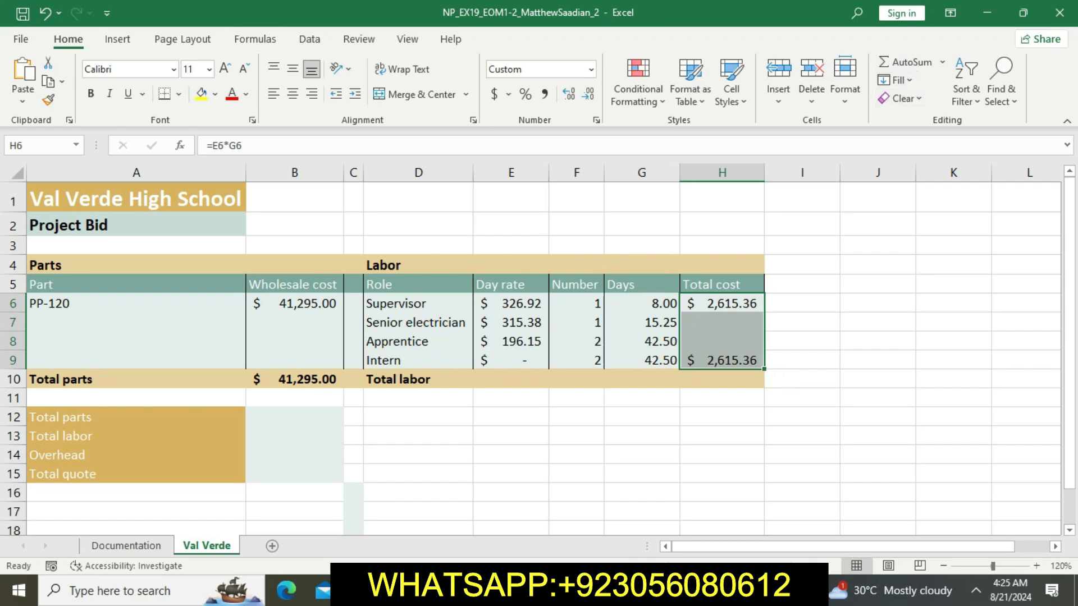
- Check Final Figure 1 and project step 8 in Word, then undo the AutoSum in the Excel labor table
key(alt+Tab)
scroll(532, 341, down, 15)
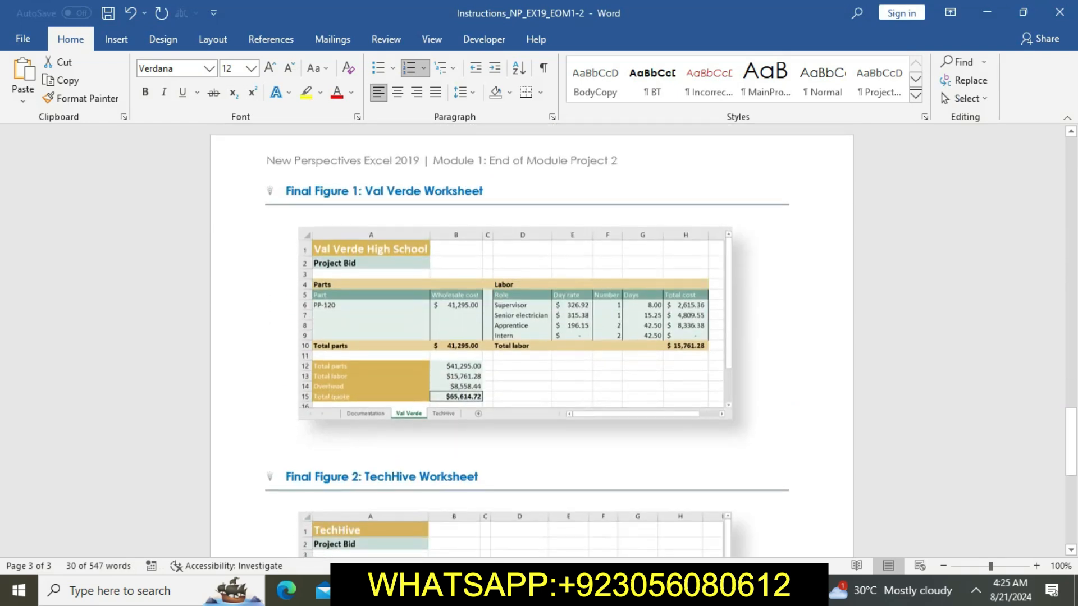
scroll(531, 341, up, 15)
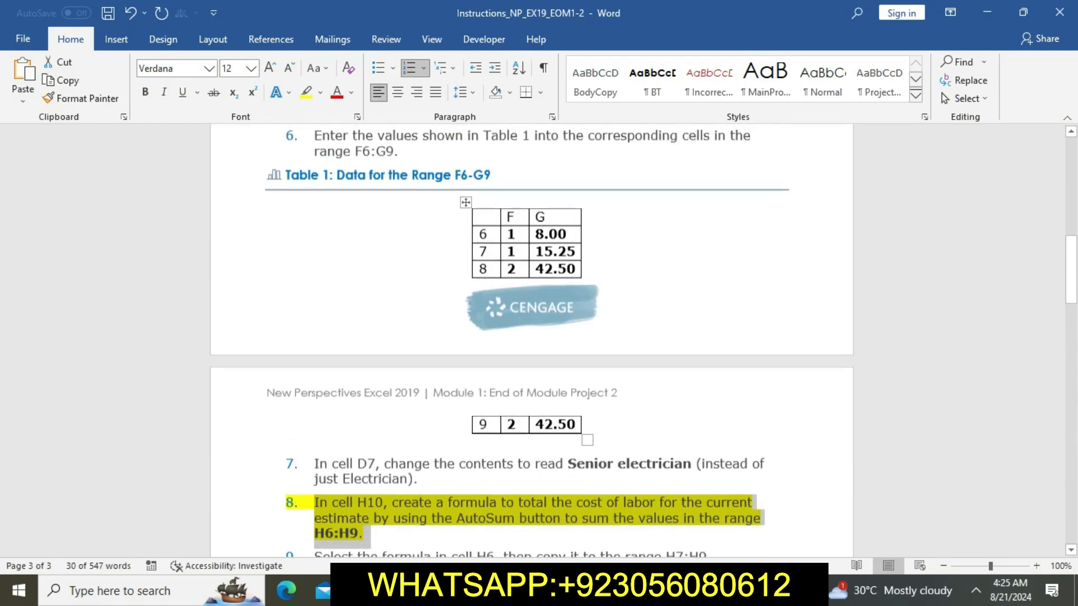
scroll(531, 341, down, 1)
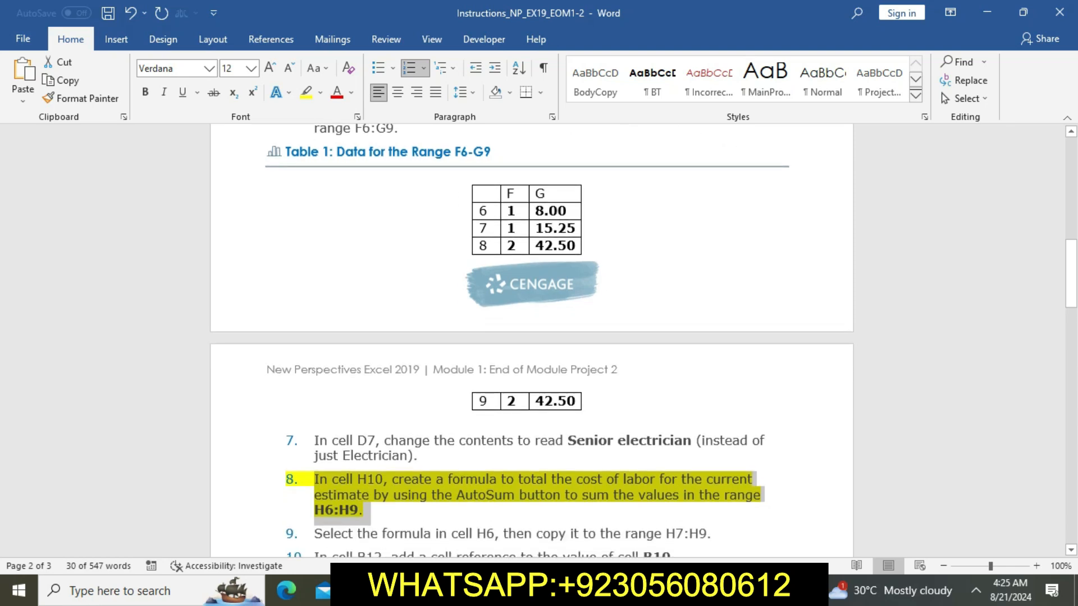
key(alt+Tab)
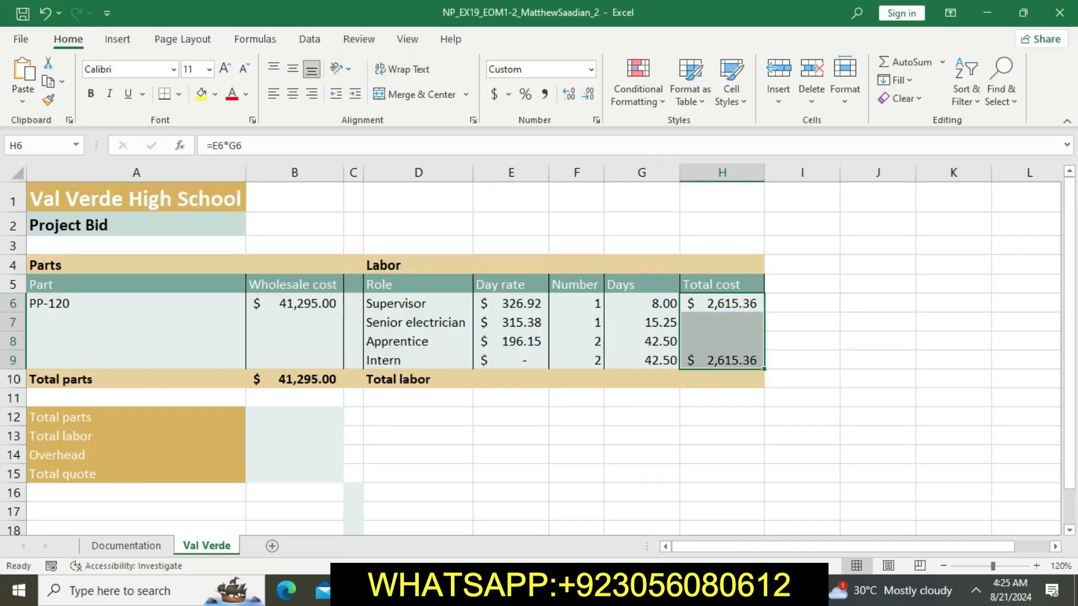
key(ctrl+z)
- Look up the senior electrician's total cost in Word's Final Figure 1 and enter $4809.55 in cell H7 in Excel
click(802, 342)
click(721, 323)
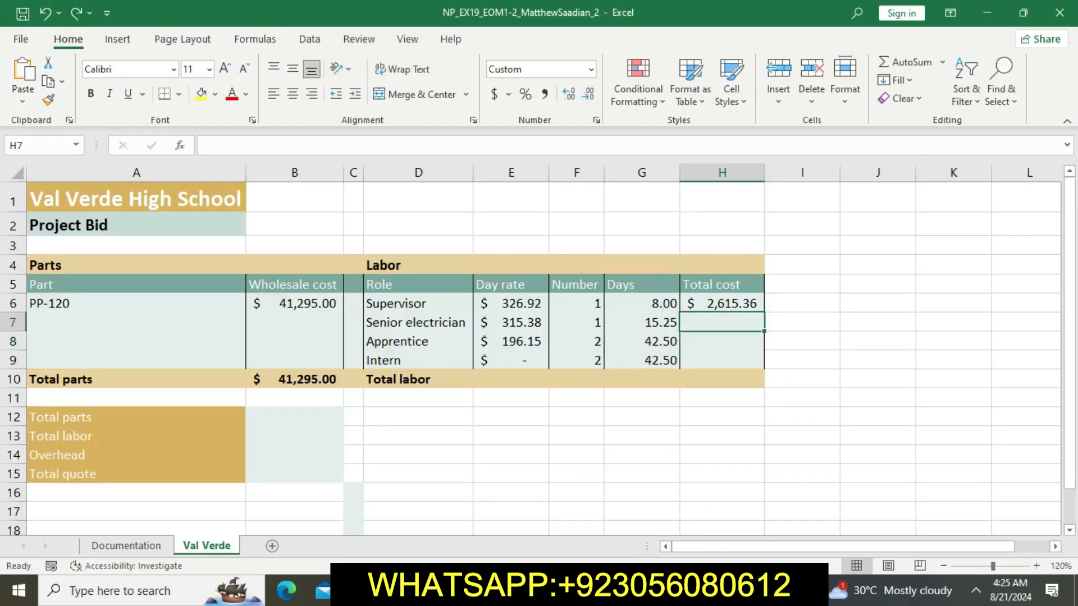
key(alt+Tab)
scroll(530, 336, down, 10)
scroll(531, 337, down, 9)
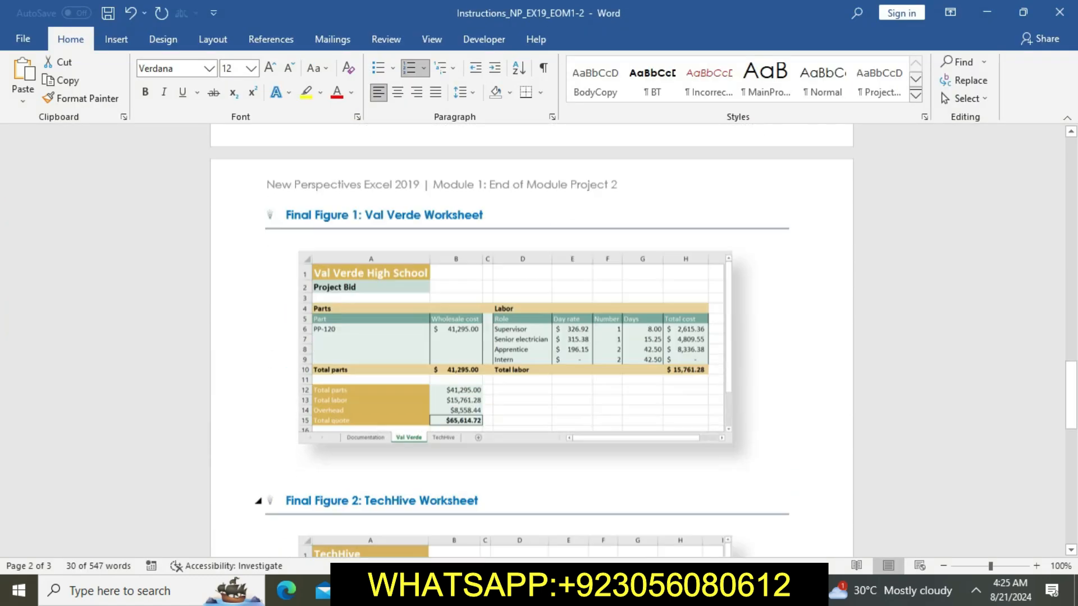
scroll(530, 336, down, 2)
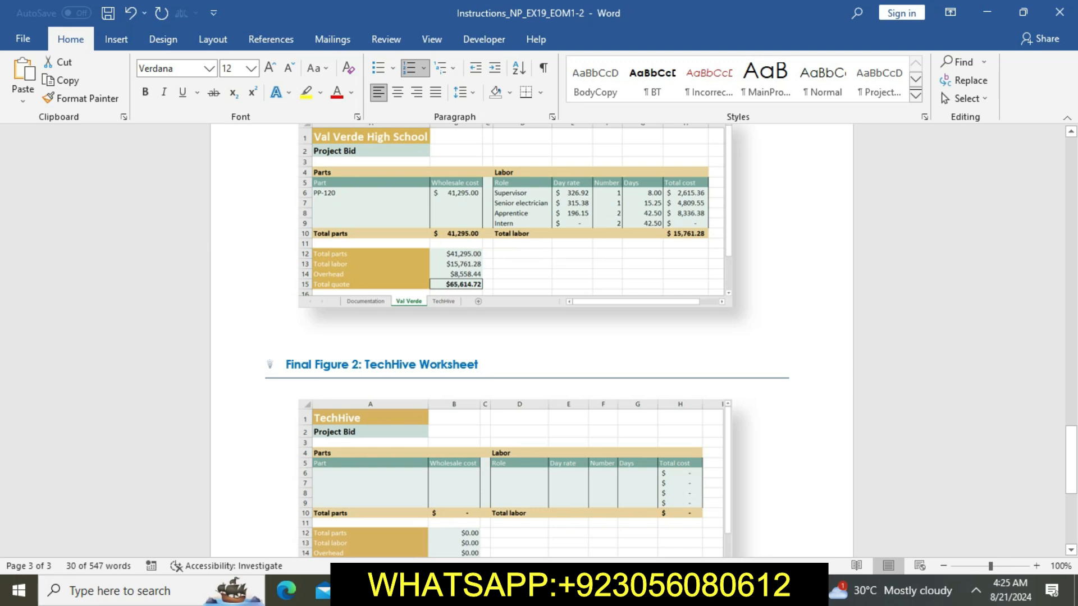
key(alt+Tab)
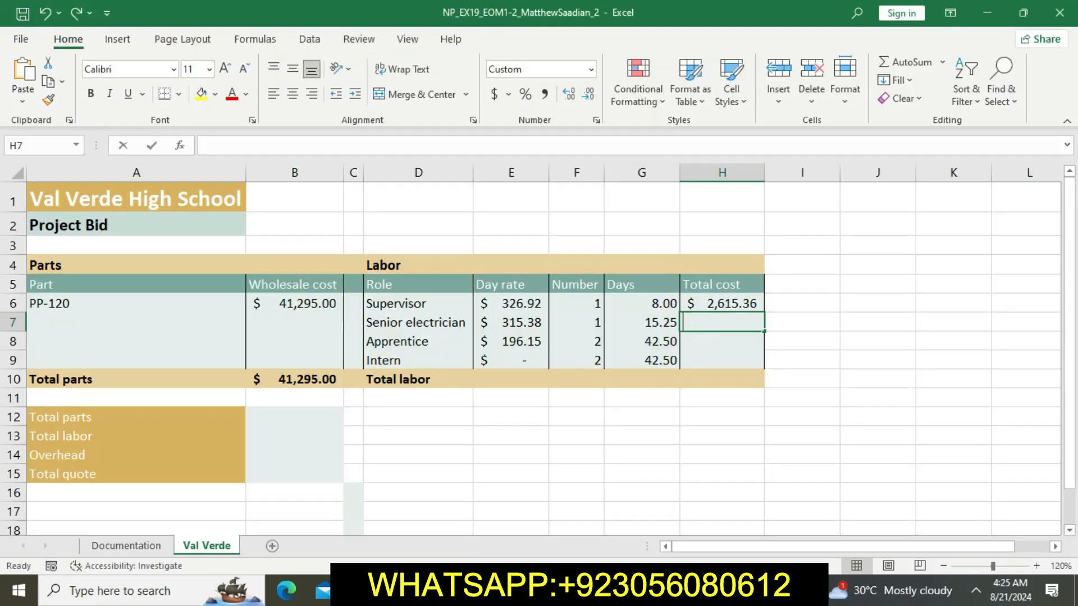
text($4809)
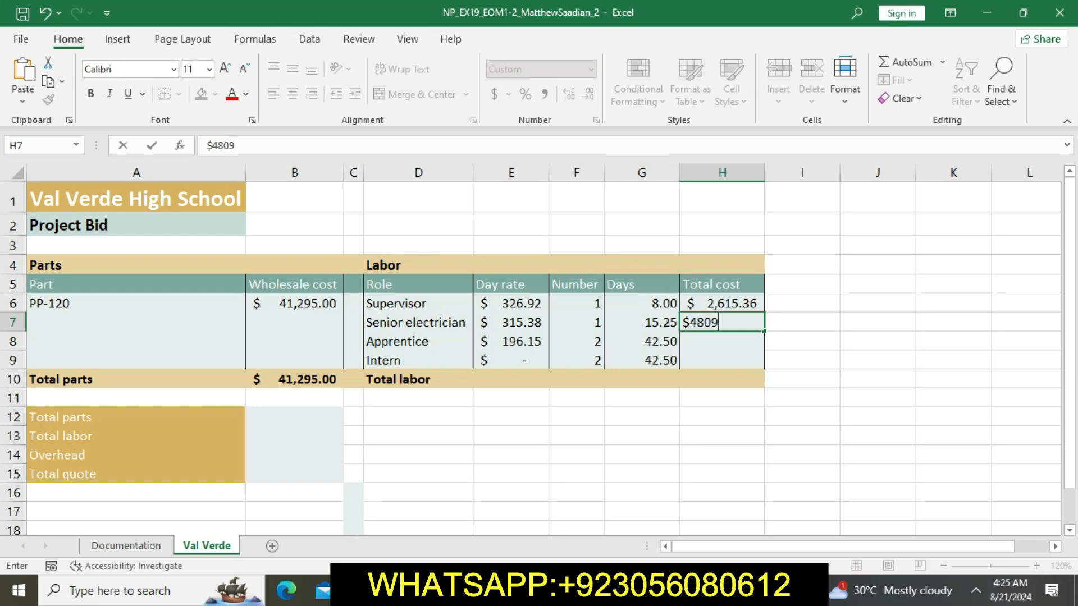
key(alt+Tab)
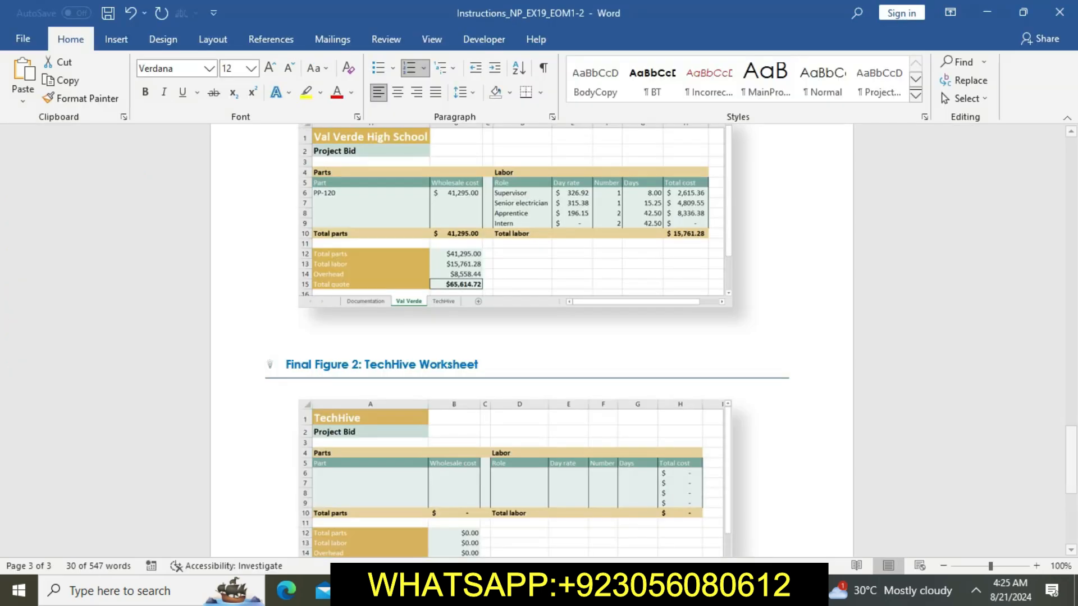
key(alt+Tab)
text(.55)
key(Return)
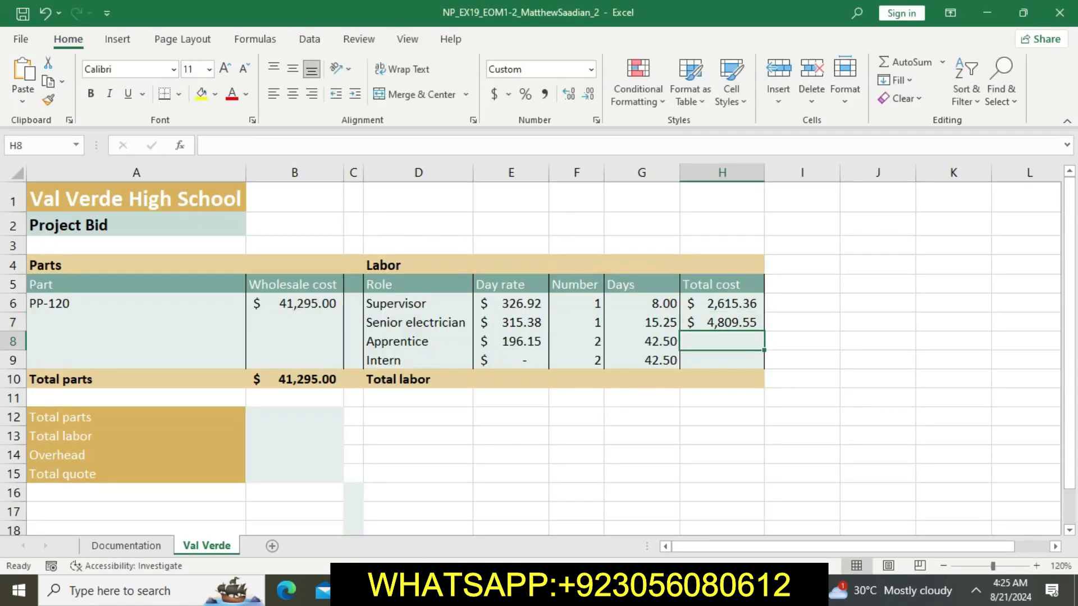
- Look up the apprentice's total cost in Word's Final Figure 1 and enter $8336.38 in cell H8 in Excel
key(alt+Tab)
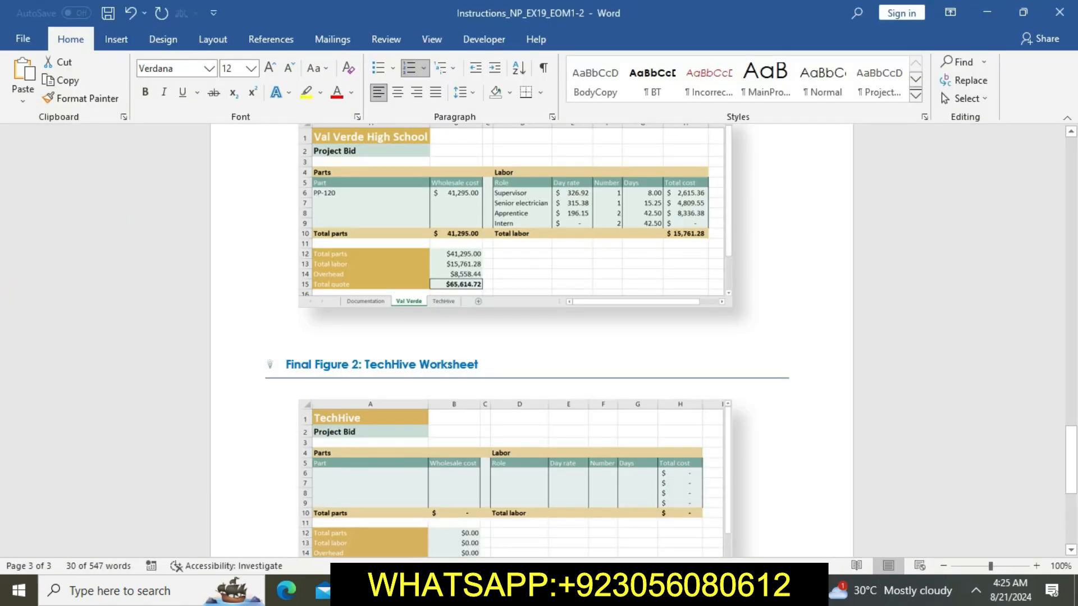
key(alt+Tab)
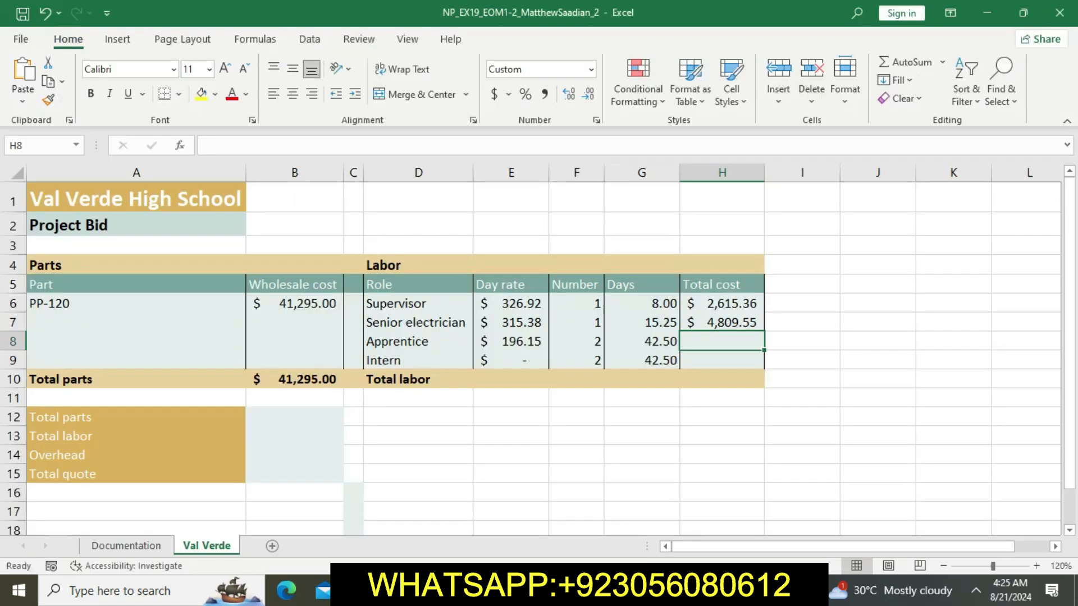
text($)
text($8)
text(33)
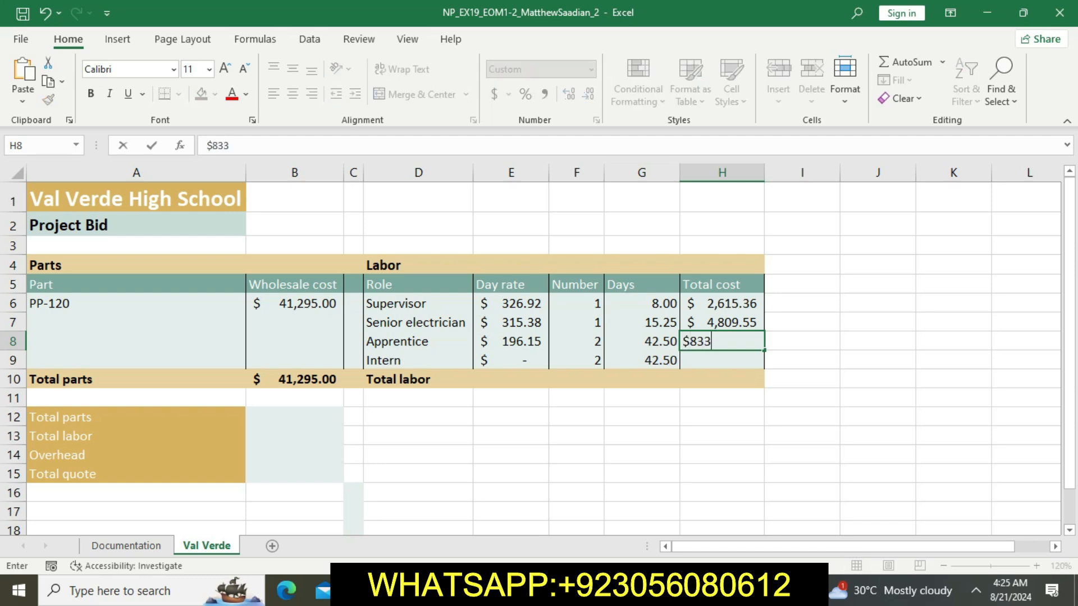
text(6.)
key(alt+Tab)
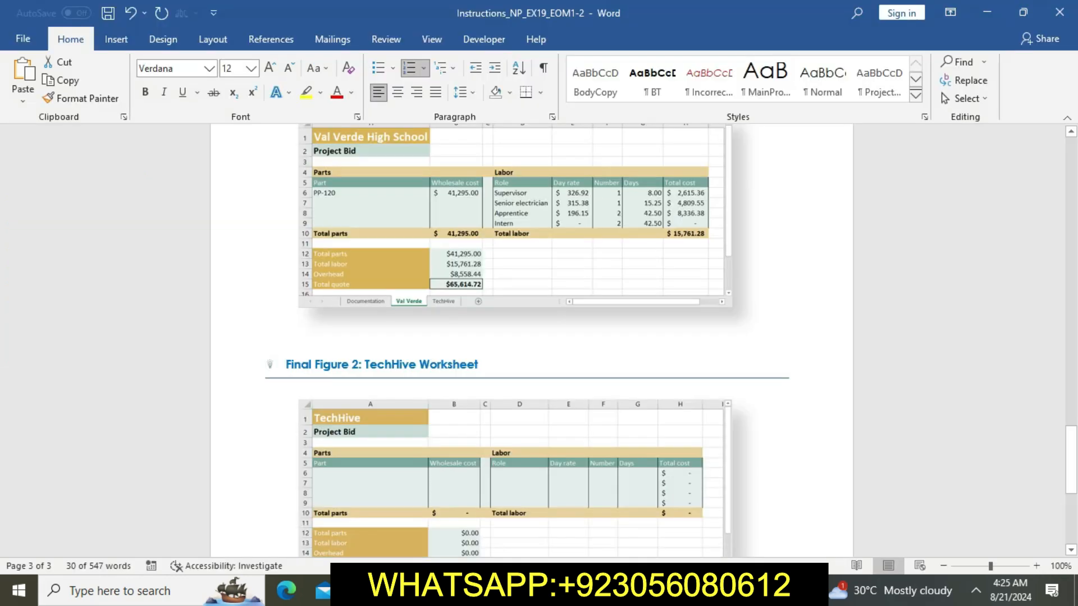
key(alt+Tab)
text(38)
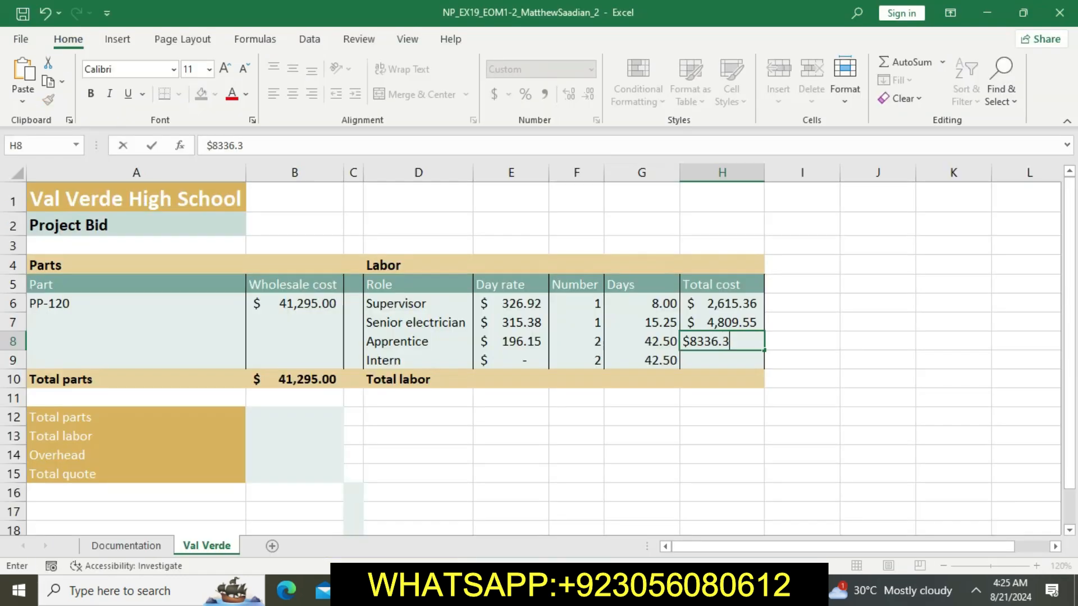
key(Return)
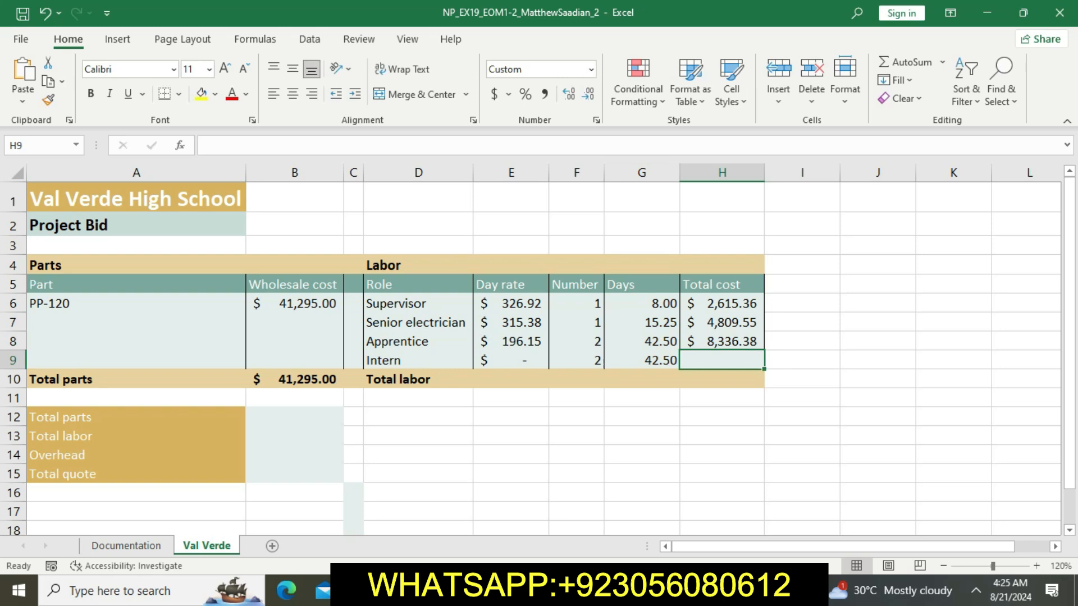
- Check the intern's total cost in Word's Final Figure 1 and return to the Val Verde worksheet in Excel
key(alt+Tab)
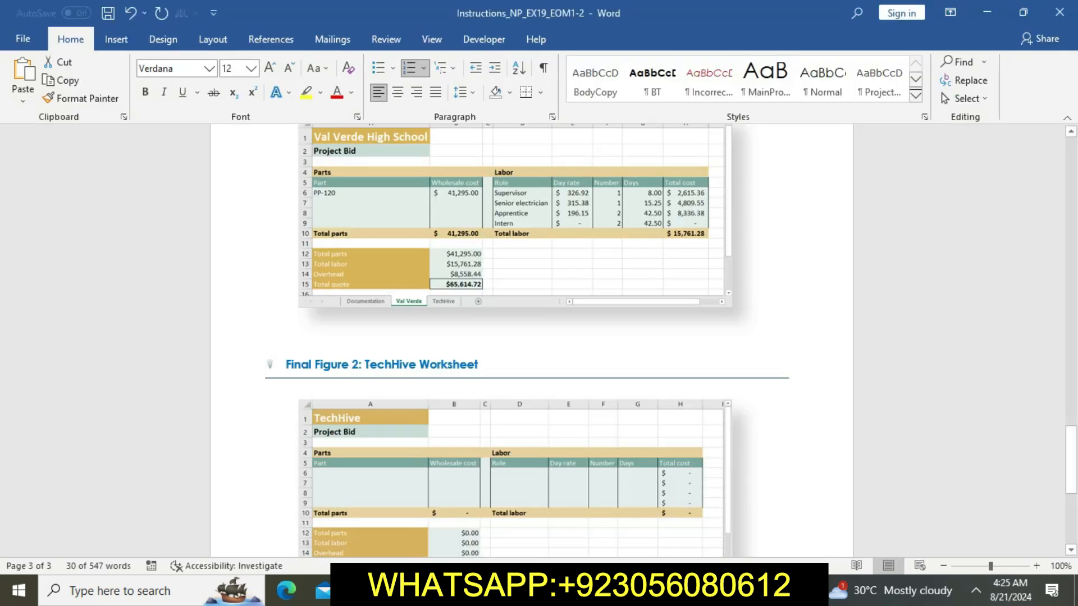
key(alt+Tab)
click(642, 473)
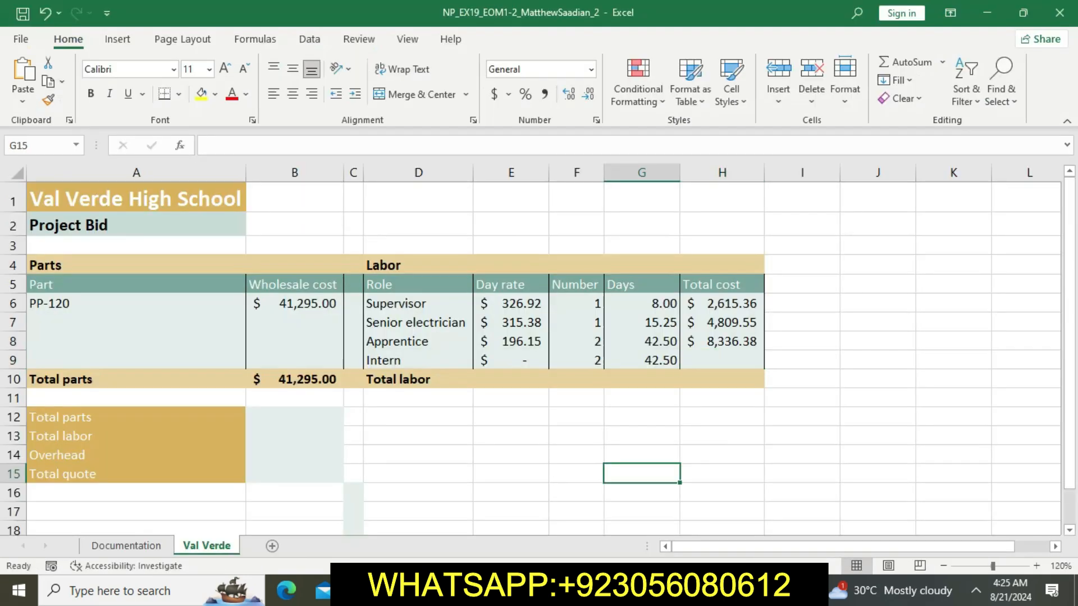
- Total the labor costs in H6:H9 with AutoSum, placing the result in cell H10
drag(722, 304, 726, 381)
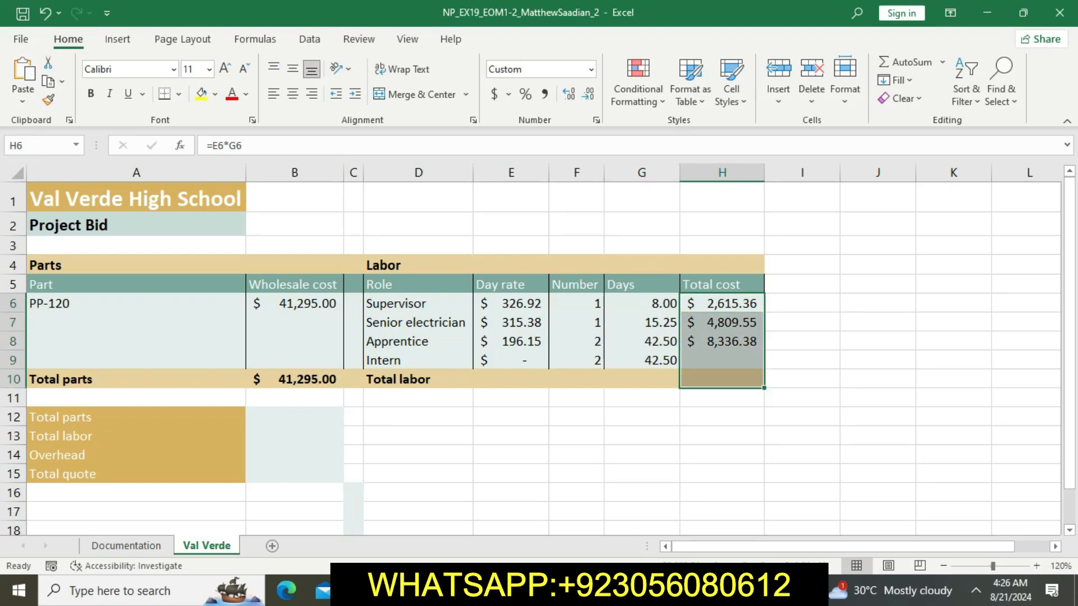
click(905, 62)
click(878, 303)
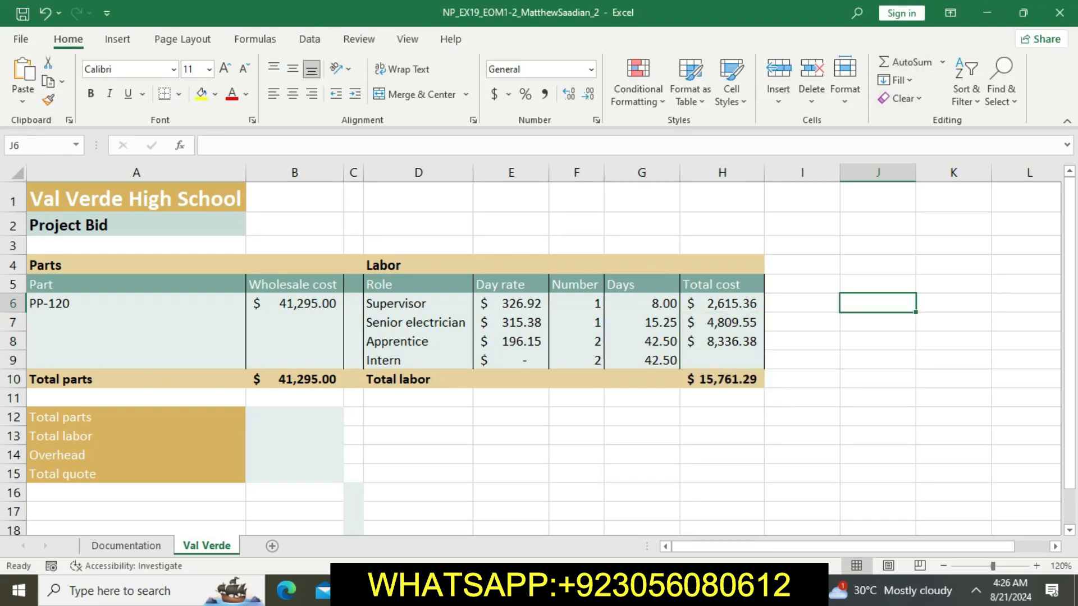
- Switch to the Word instructions, remove the highlight from project step 8, and highlight step 9
key(alt+Tab)
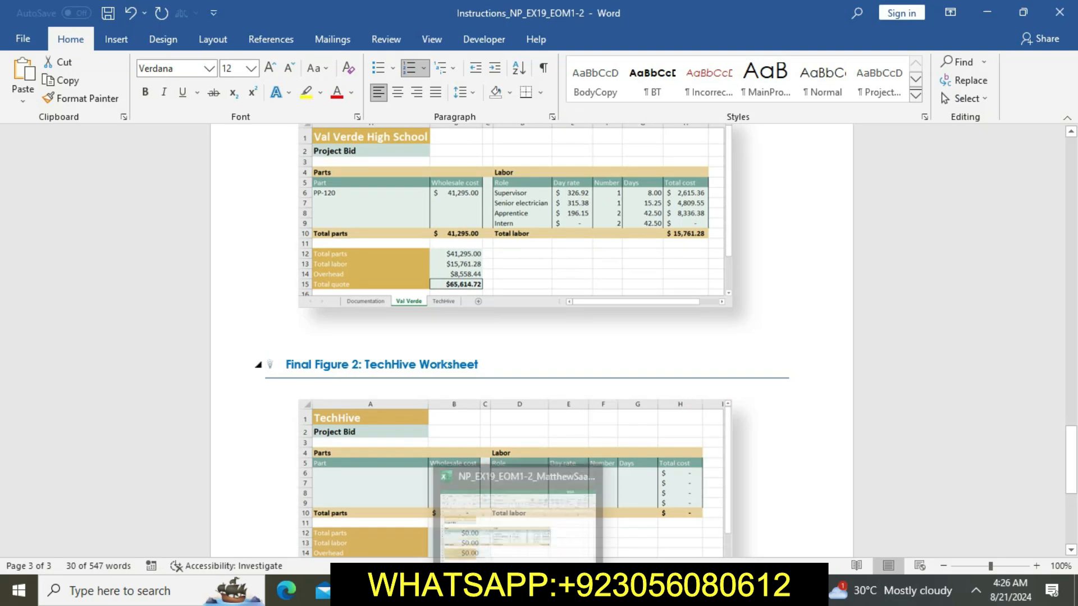
scroll(531, 337, up, 10)
scroll(531, 337, up, 5)
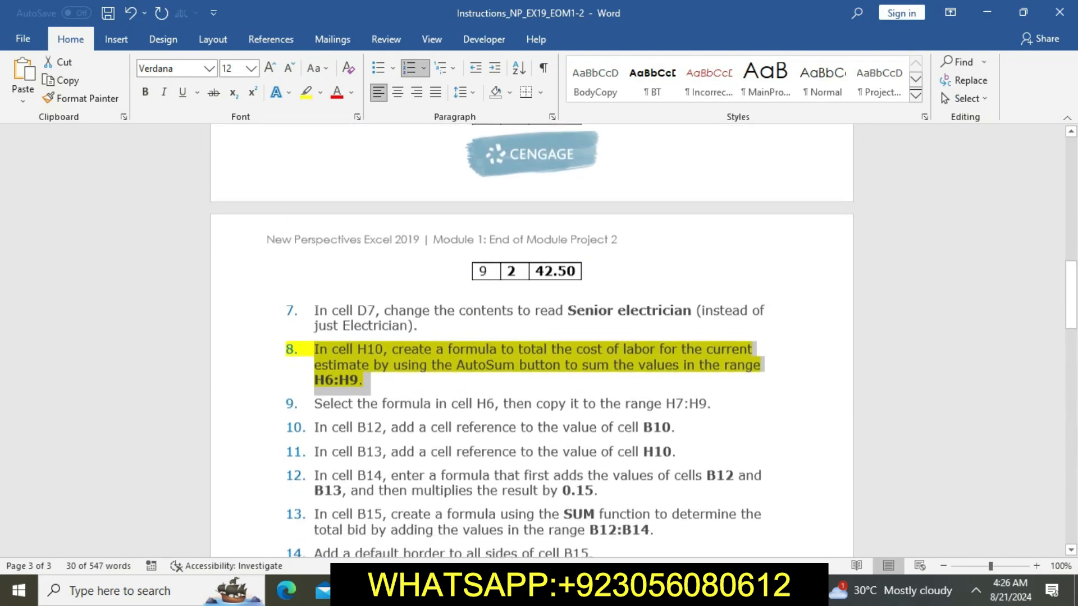
scroll(530, 337, down, 1)
click(465, 348)
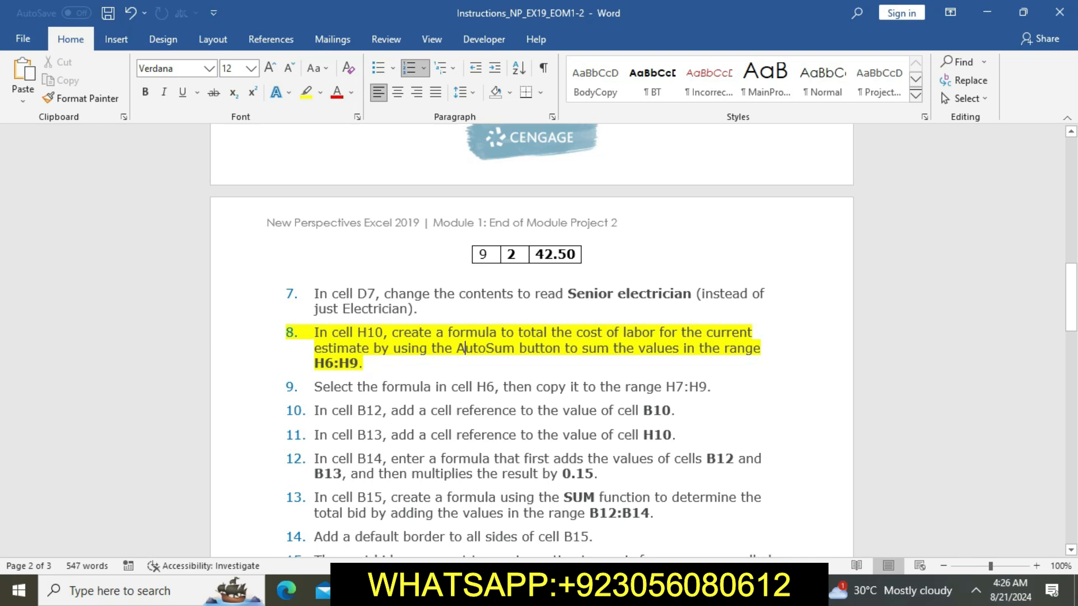
triple_click(465, 348)
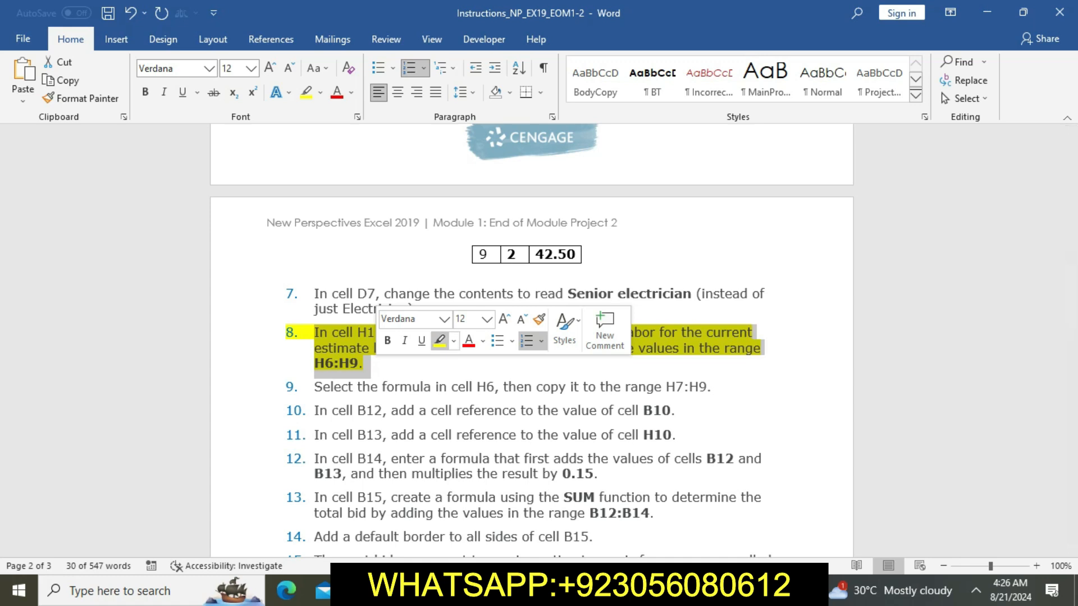
click(440, 341)
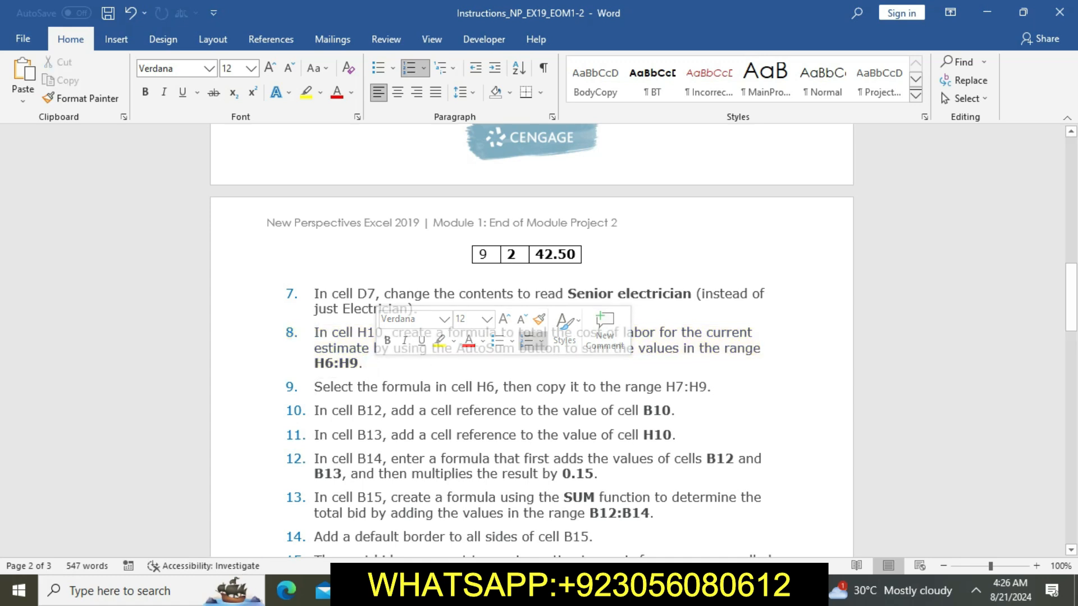
drag(314, 386, 717, 390)
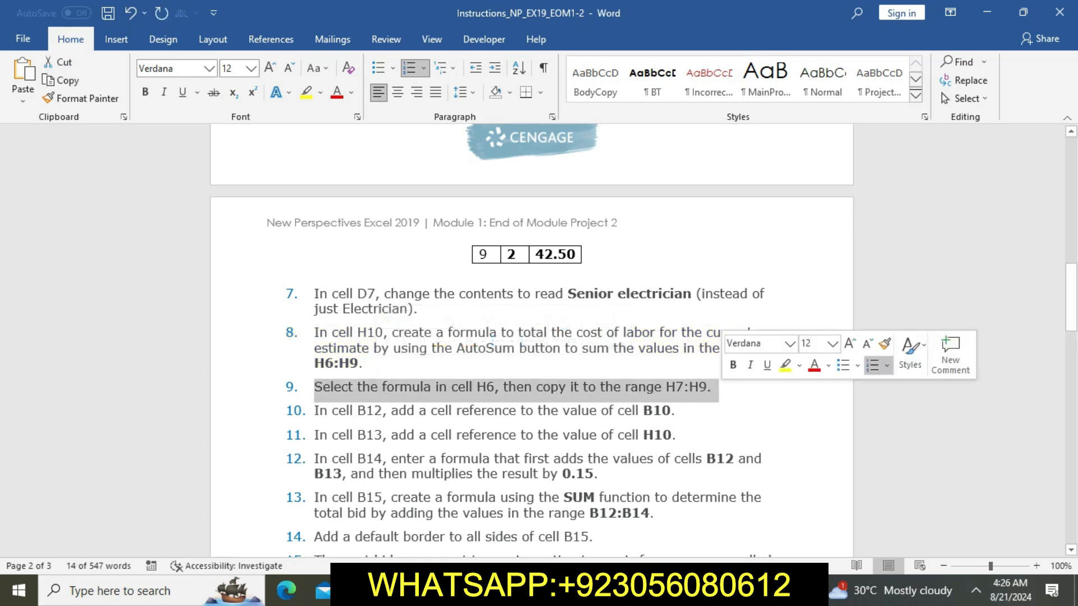
click(785, 365)
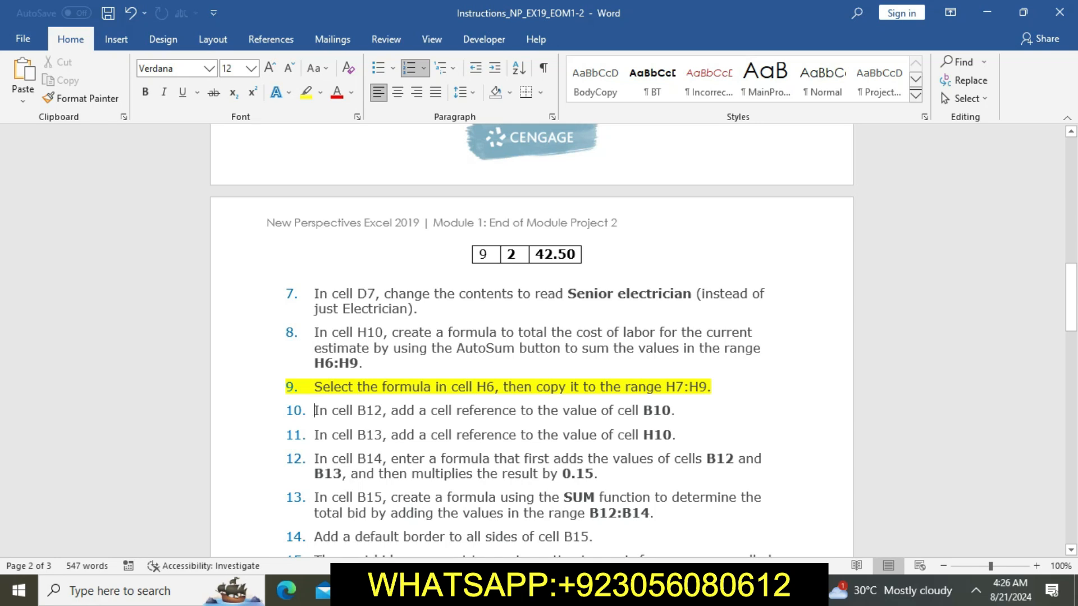
- Return to the Val Verde worksheet in Excel and copy the formula in cell H6 to the range H7:H9
key(alt+Tab)
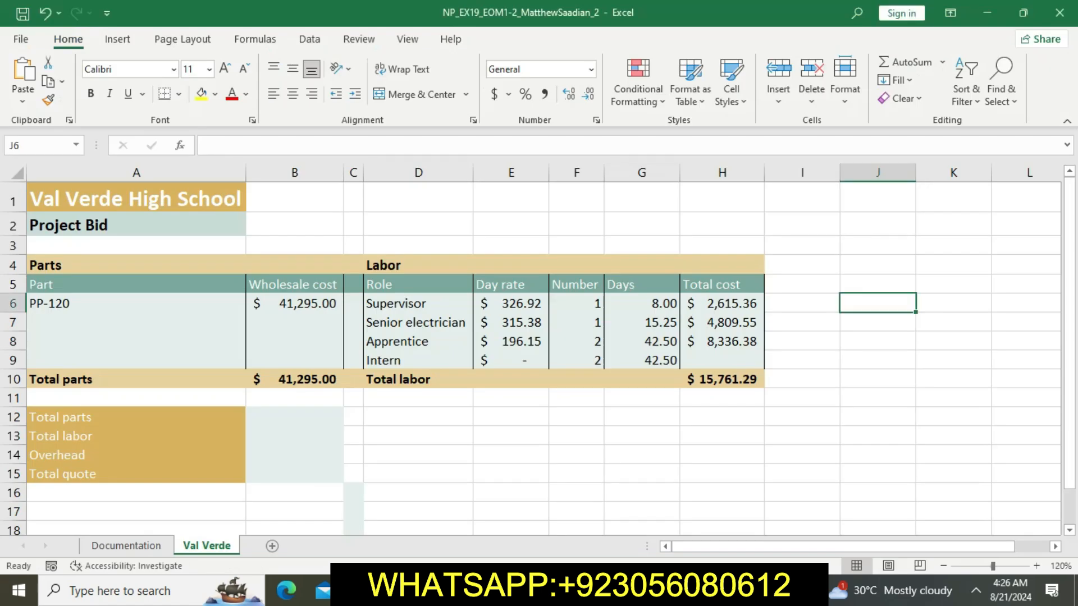
click(722, 304)
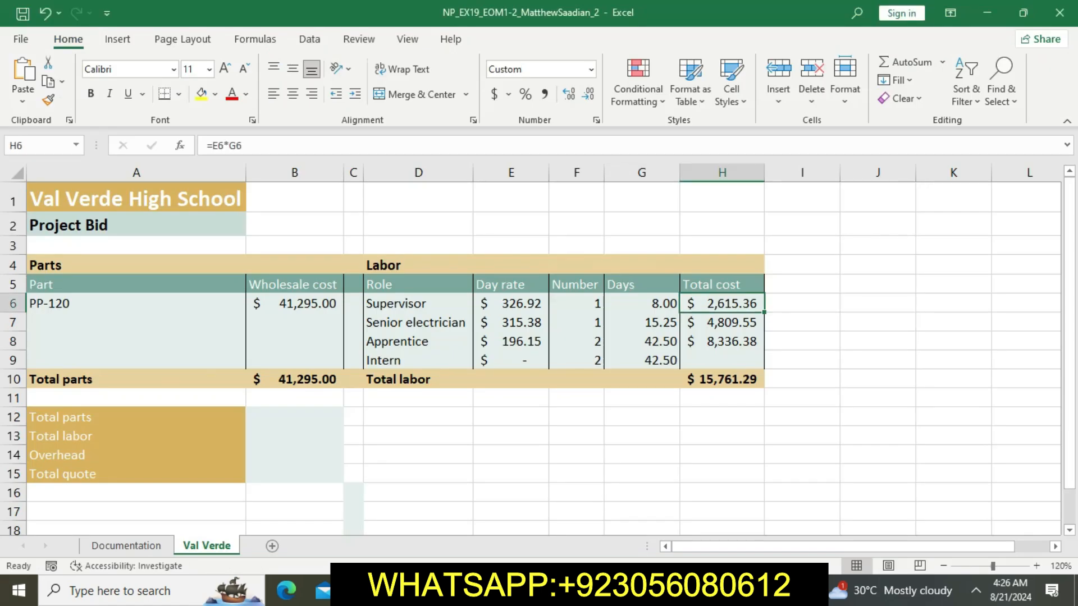
mouse_move(764, 312)
mouse_down()
mouse_move(764, 364)
mouse_move(764, 330)
mouse_up()
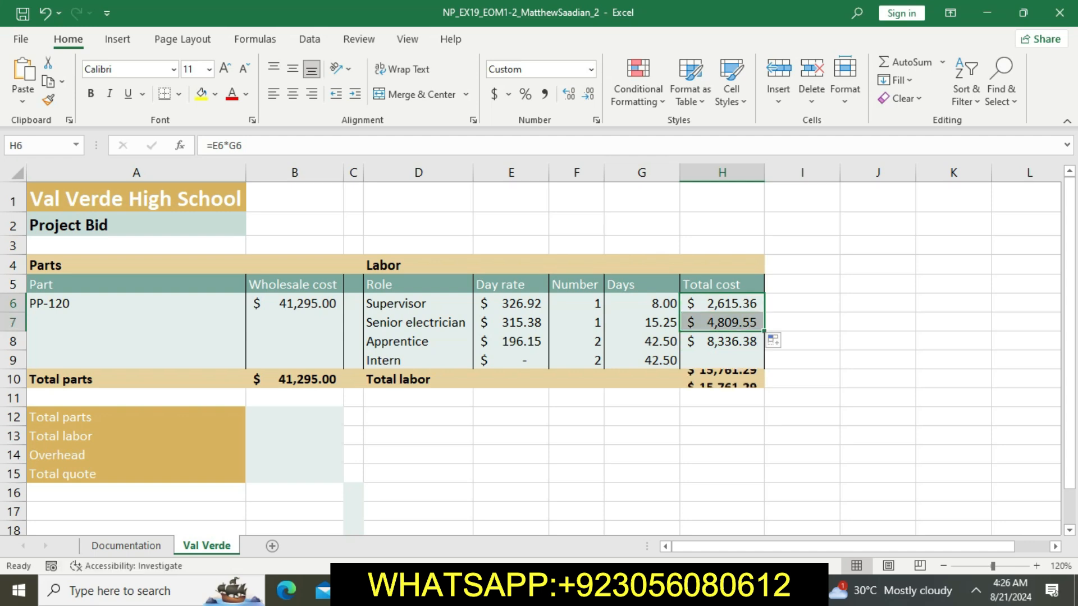
key(alt+Tab)
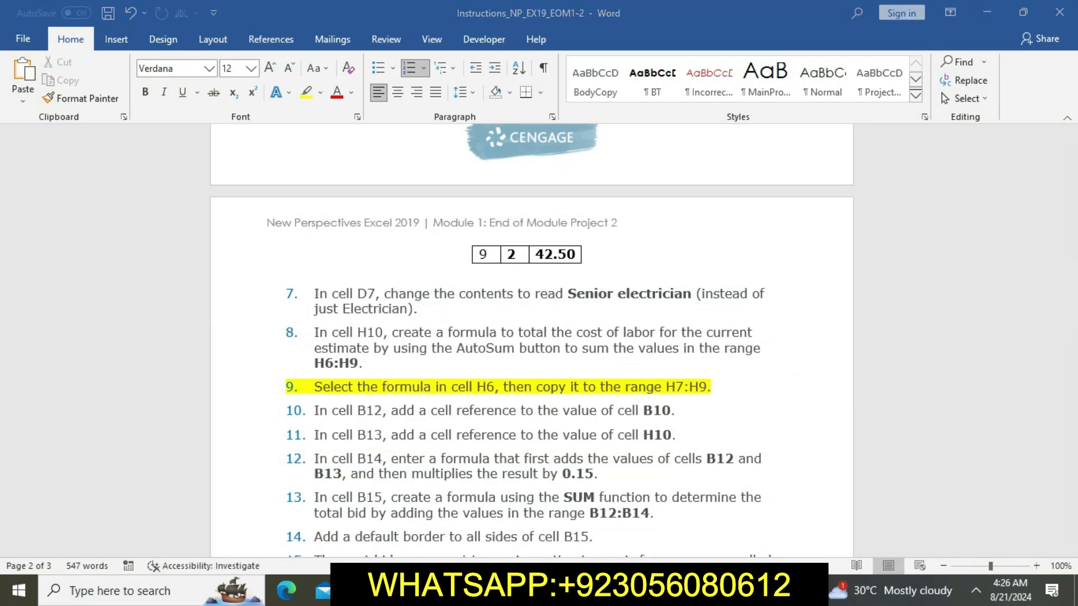
key(alt+Tab)
click(722, 304)
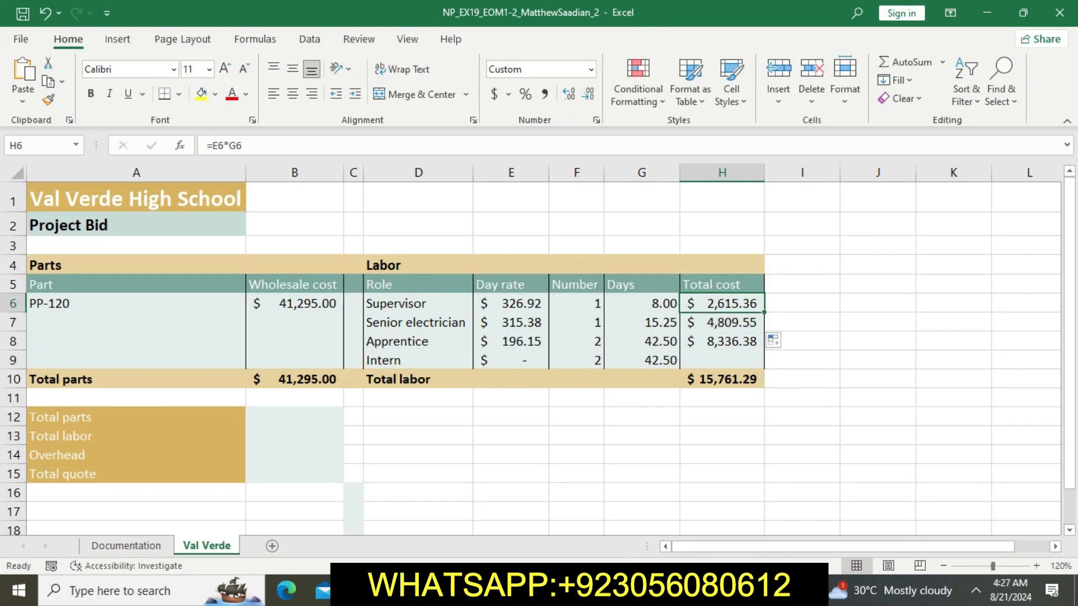
drag(764, 312, 764, 369)
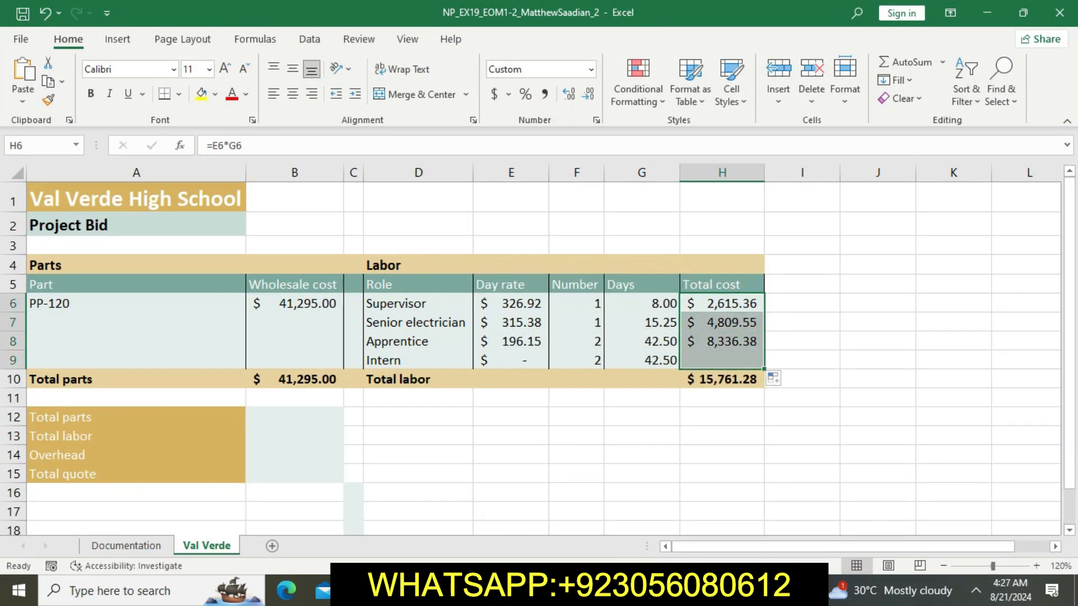
click(641, 511)
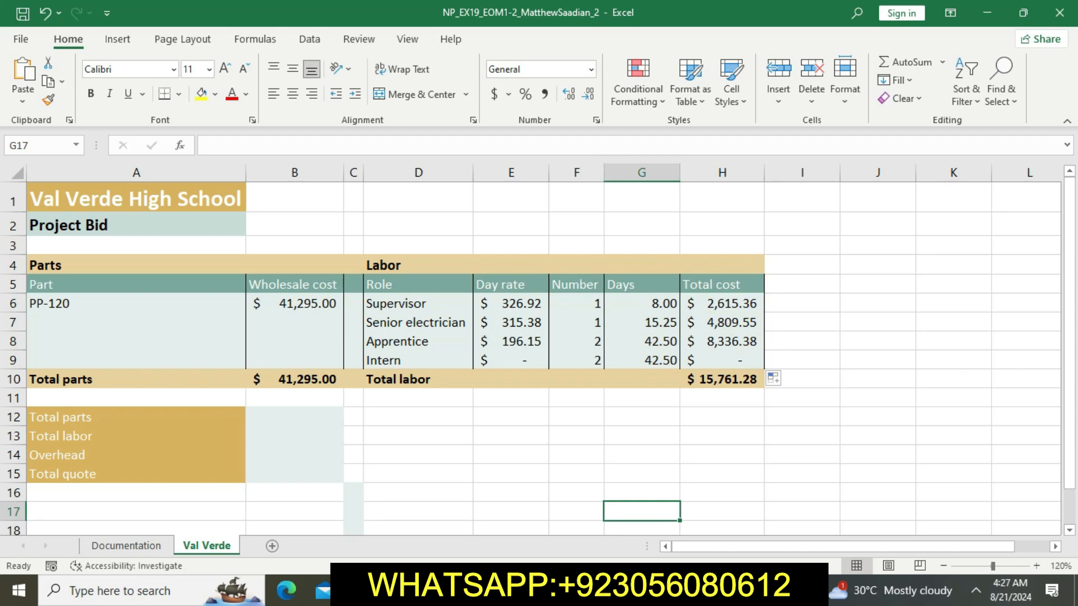
- Switch to the Word instructions, remove the highlight from project step 9, and highlight step 10
click(482, 591)
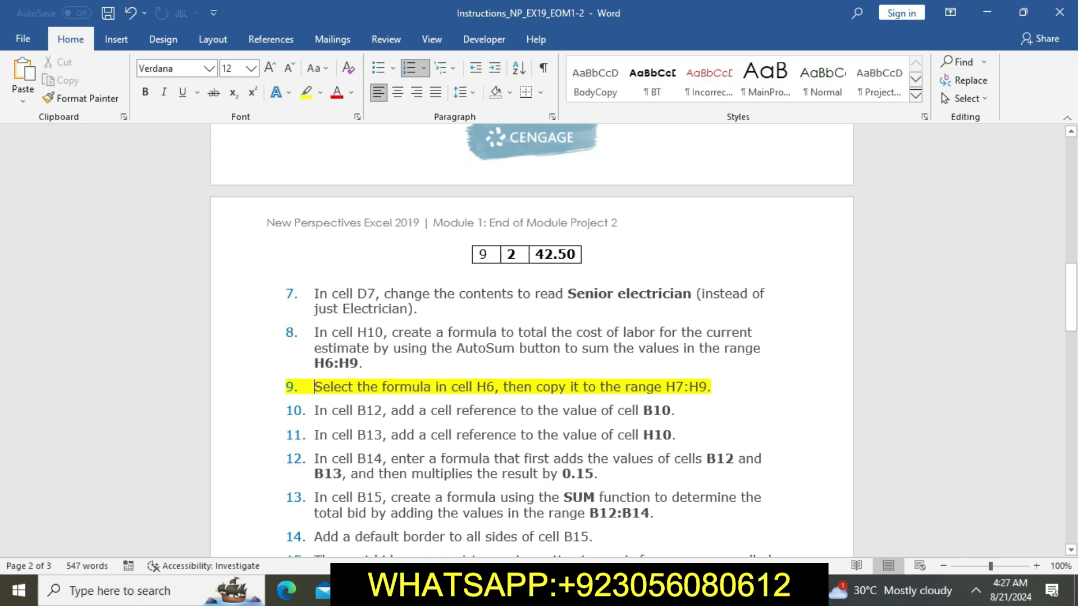
drag(315, 387, 720, 389)
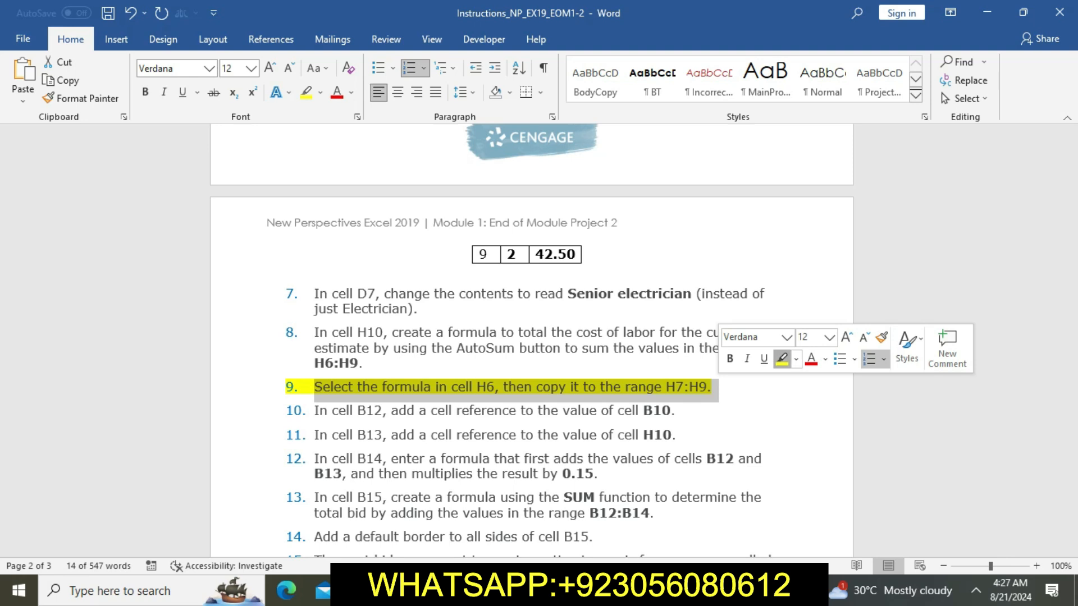
click(782, 359)
drag(331, 411, 682, 411)
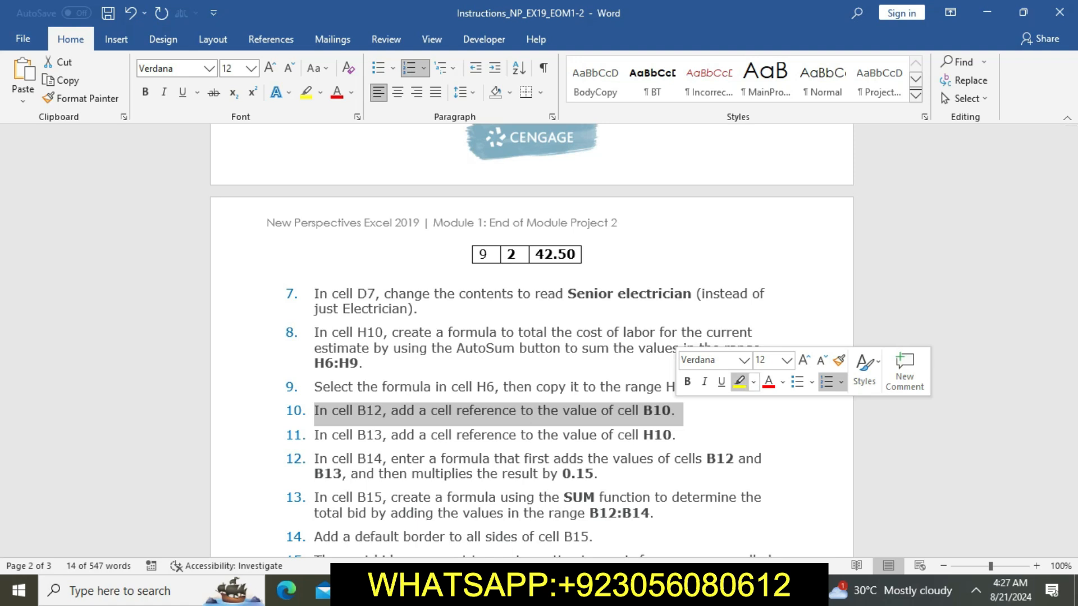
click(739, 382)
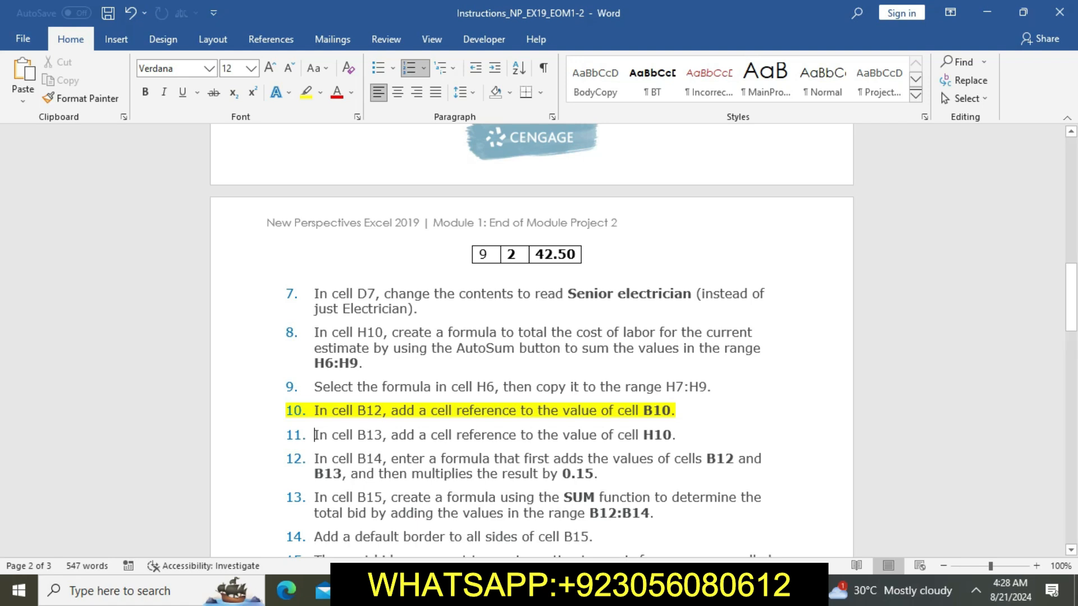
drag(314, 411, 682, 411)
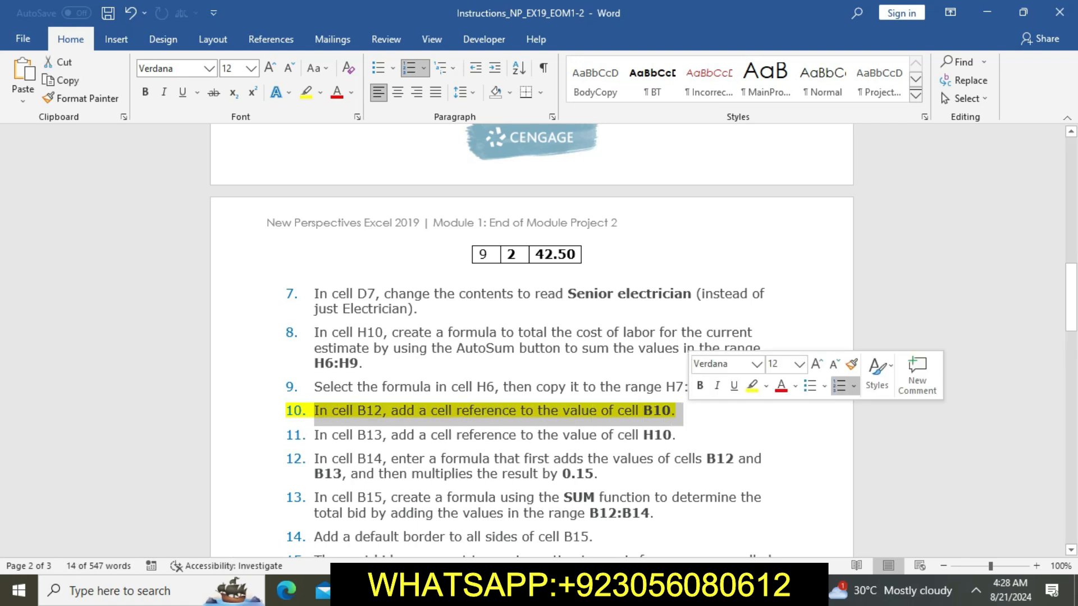
- Return to Excel and enter the cell reference =B10 in cell B12 for total parts
key(alt+Tab)
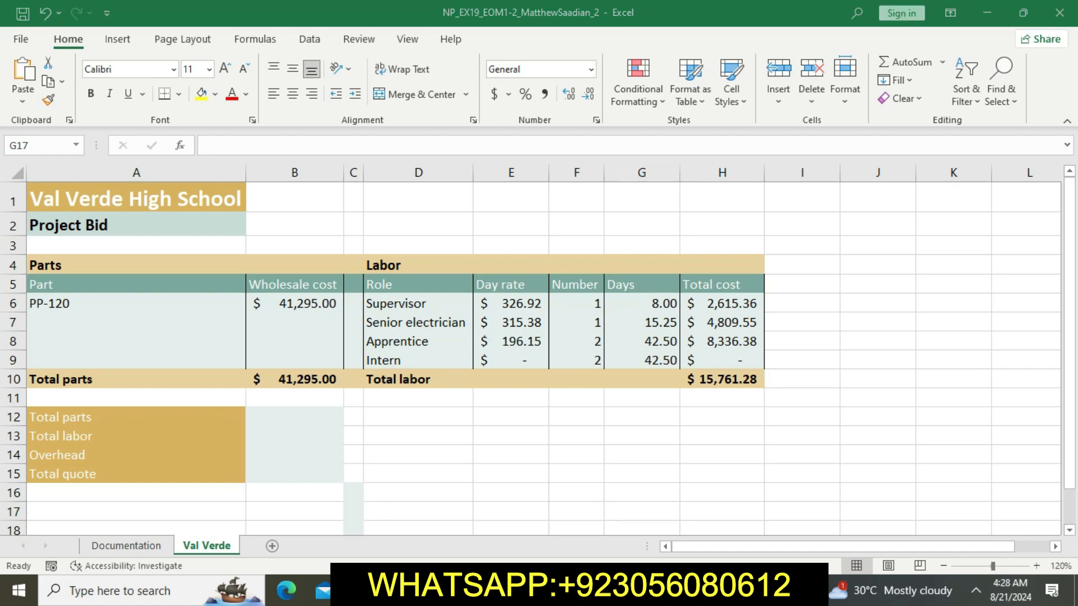
key(alt+Tab)
key(alt+Tab)
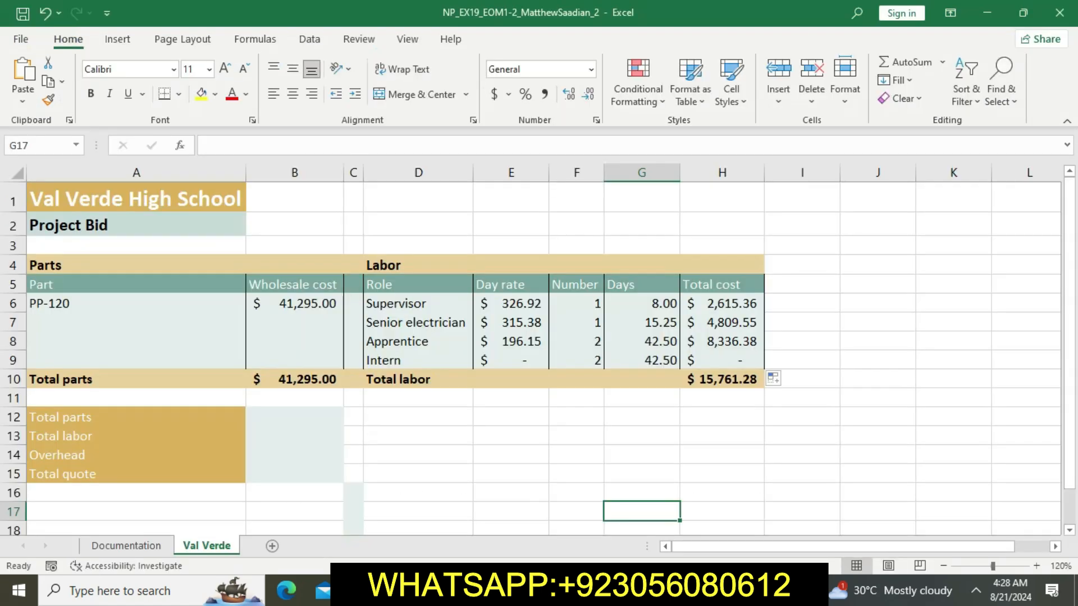
double_click(294, 417)
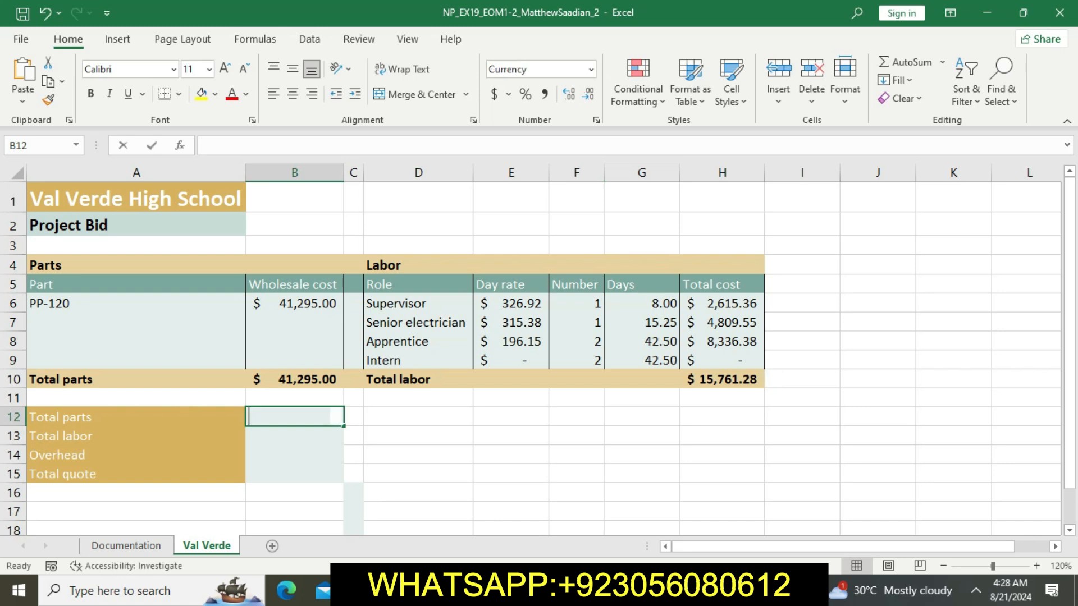
text(=)
click(294, 380)
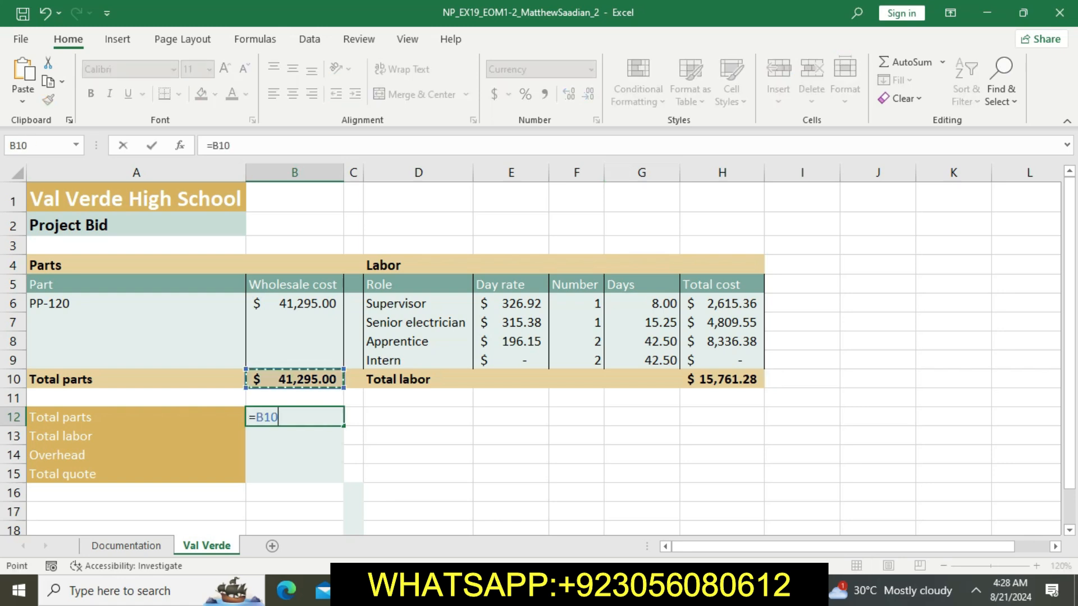
key(Return)
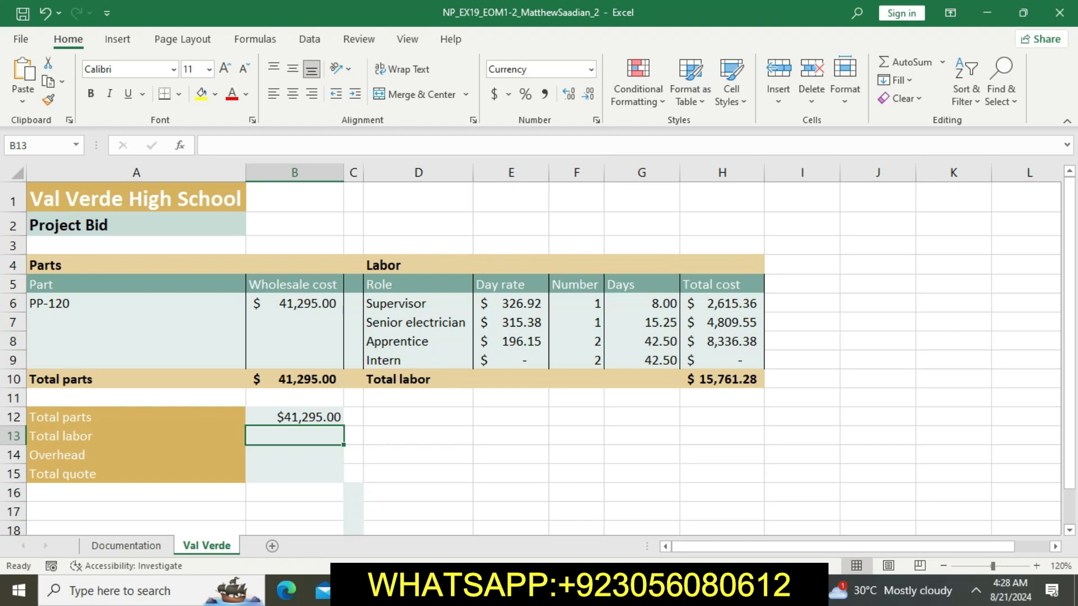
- Remove the highlight from project step 10 in Word, then review the final figures and the remaining project steps
key(alt+Tab)
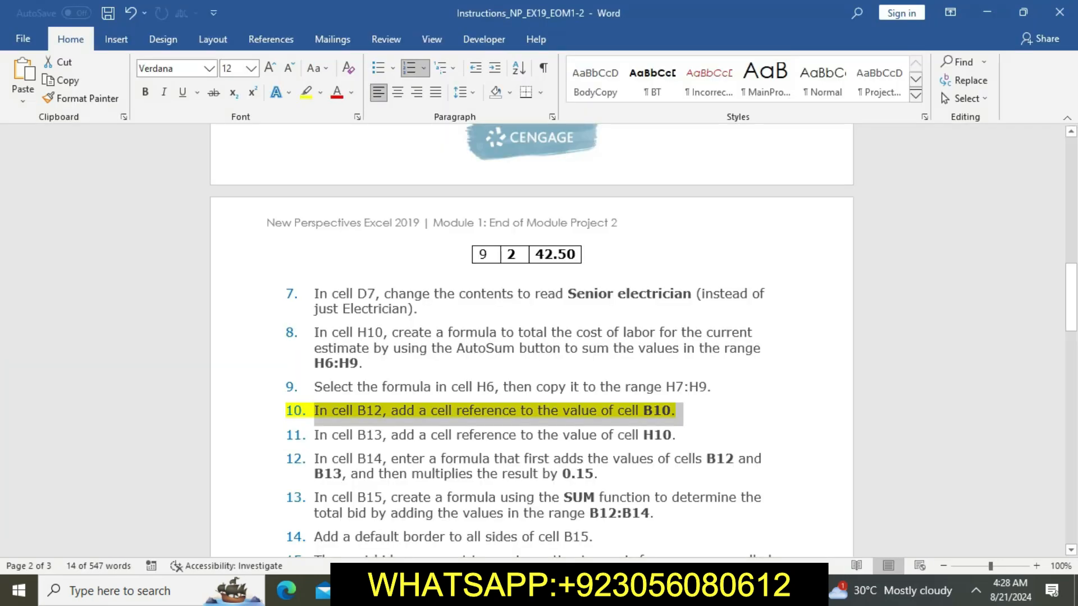
click(359, 363)
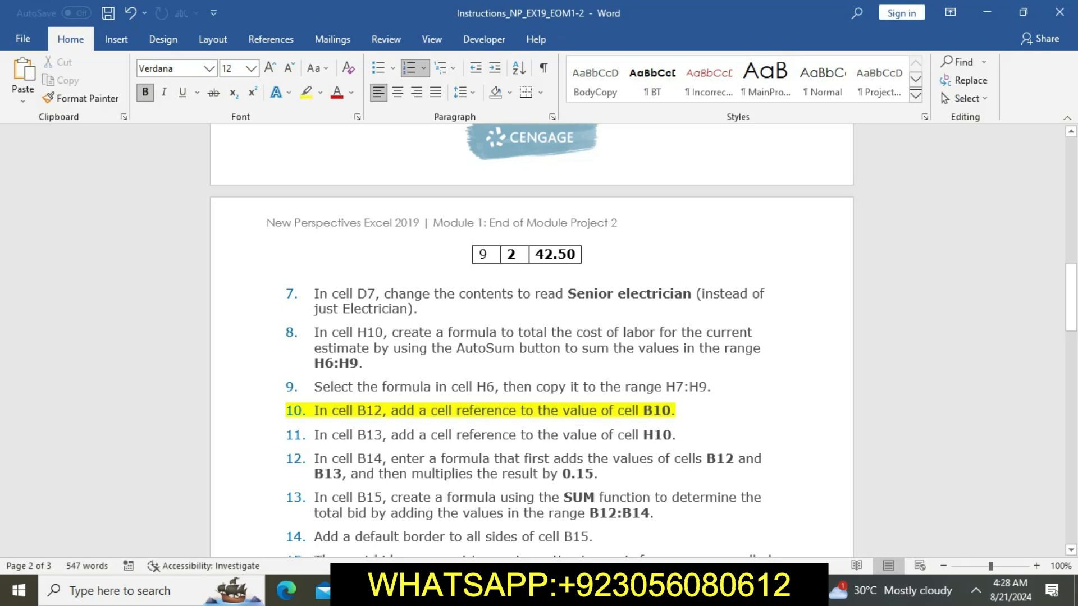
drag(314, 410, 679, 412)
click(799, 388)
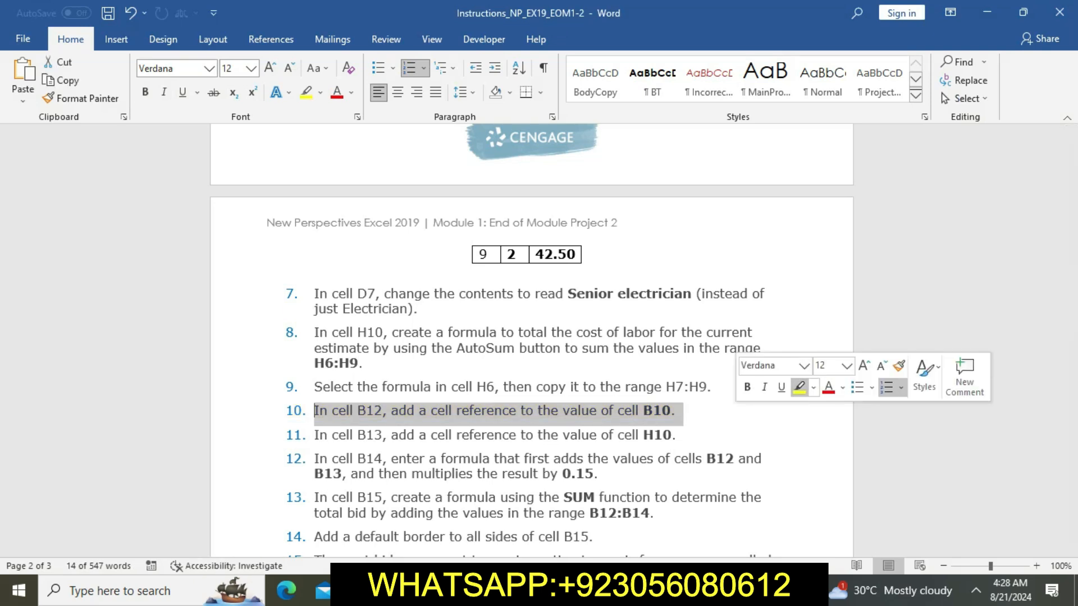
click(314, 410)
scroll(531, 336, down, 10)
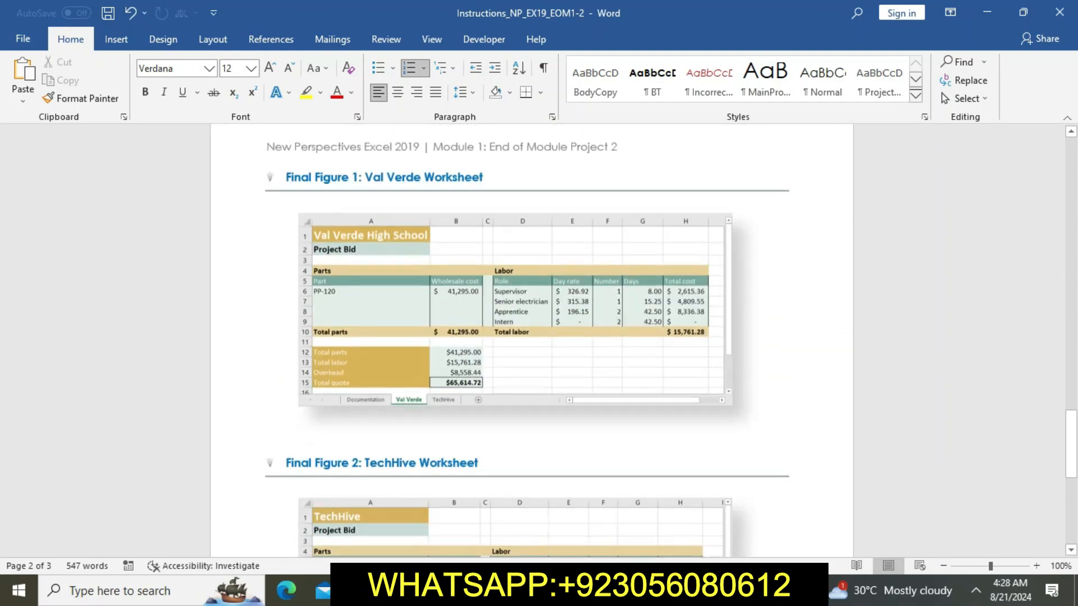
scroll(531, 337, down, 3)
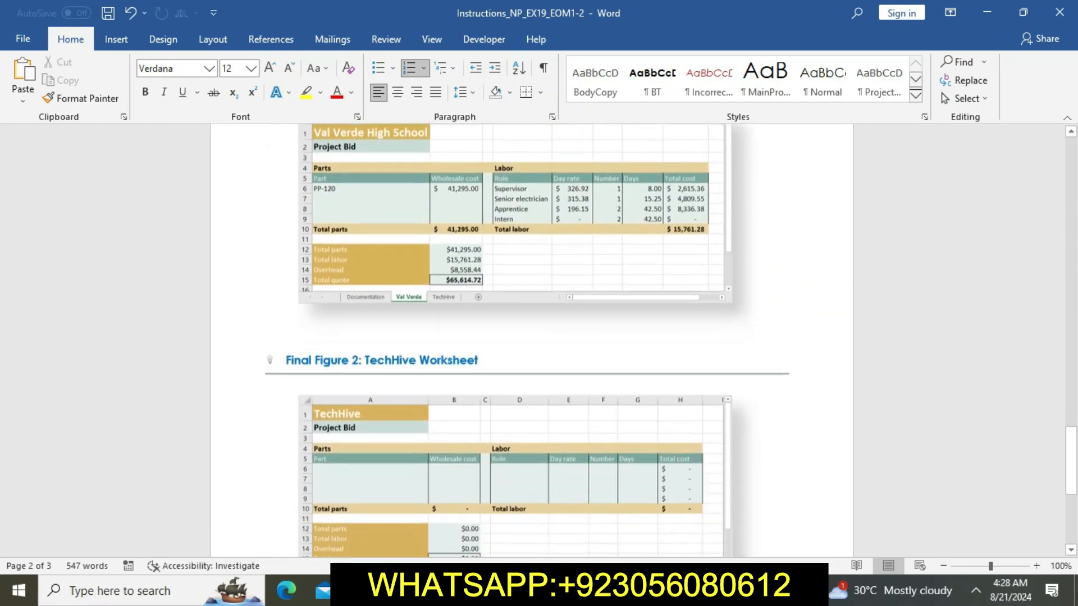
scroll(530, 337, down, 11)
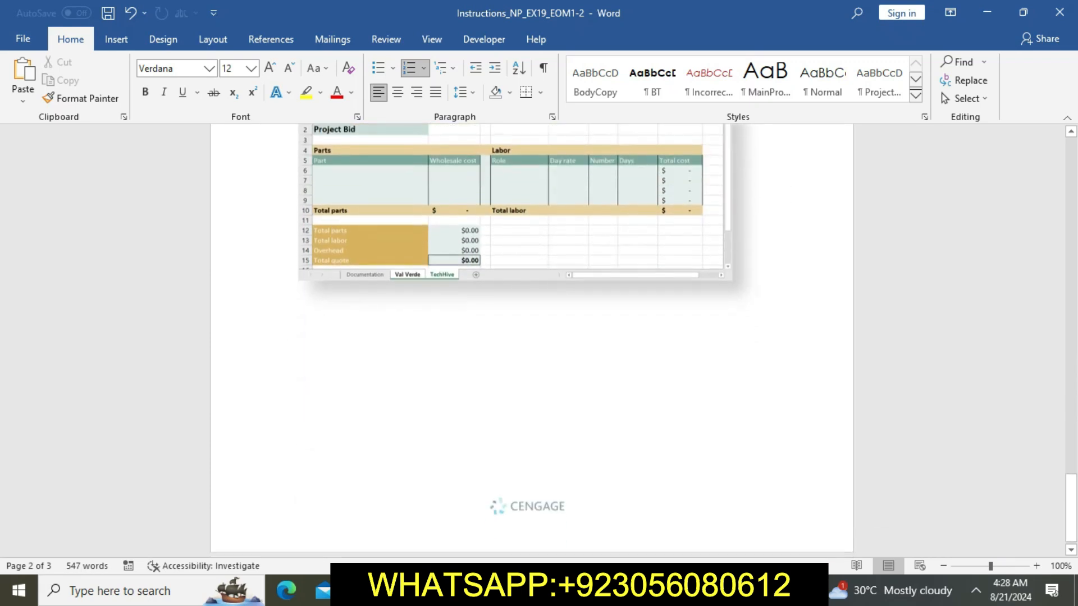
scroll(530, 336, up, 20)
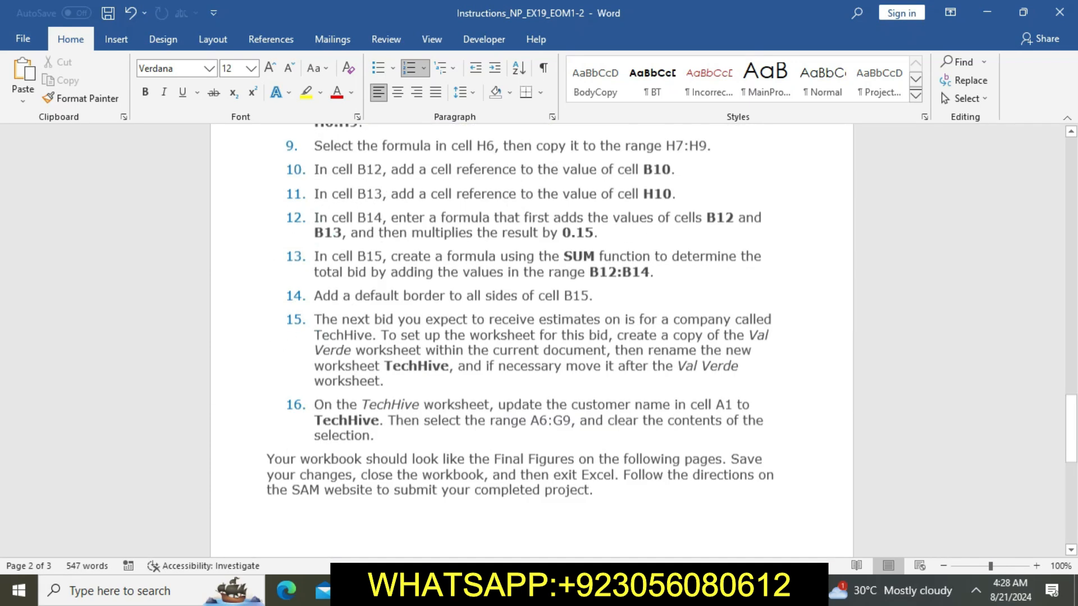